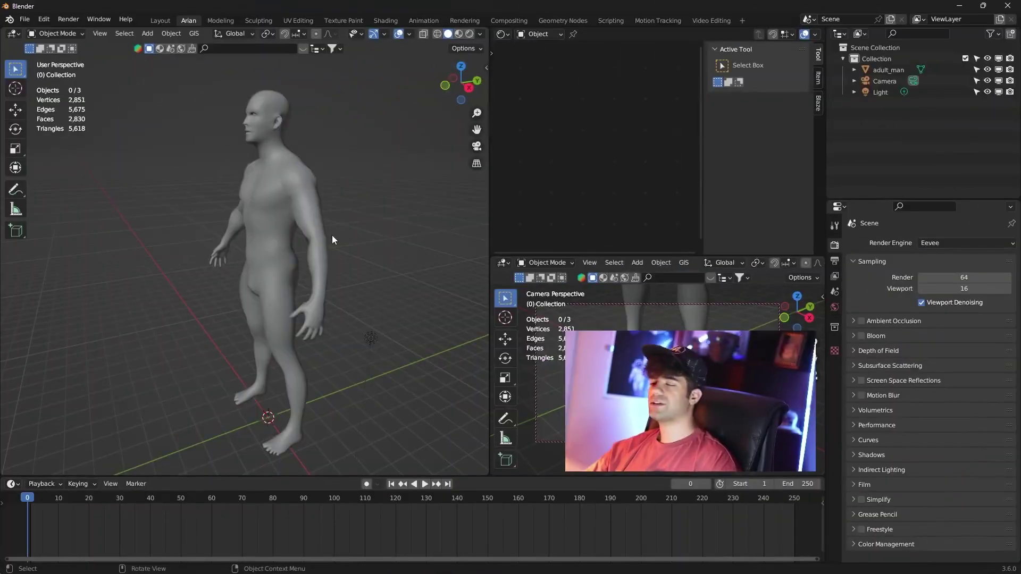
Zoom in on the adult_man figure in Front Orthographic view
mouse_move(330, 235)
middle_down()
mouse_move(361, 237)
mouse_move(346, 239)
middle_up()
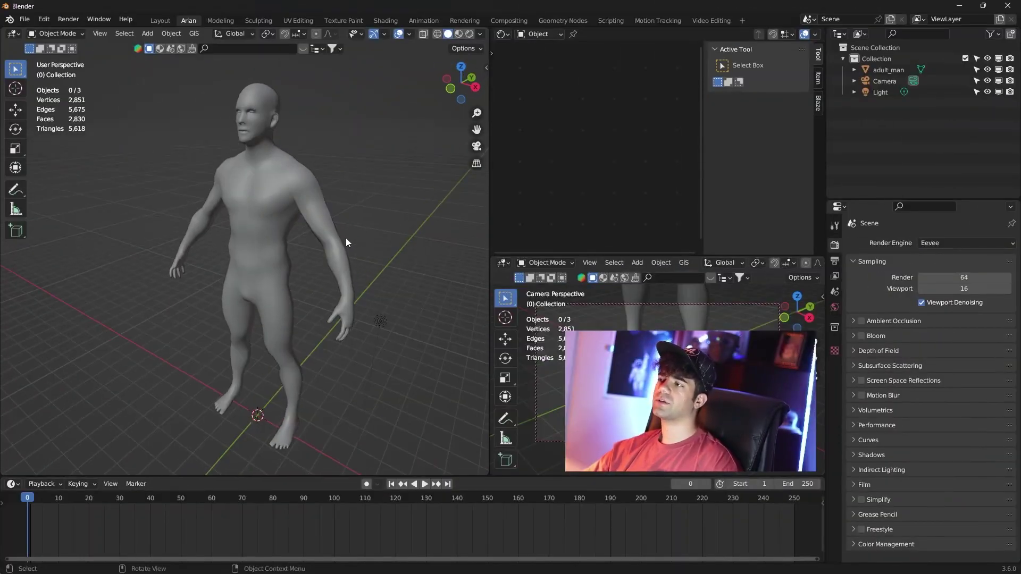
scroll(297, 199, up, 1)
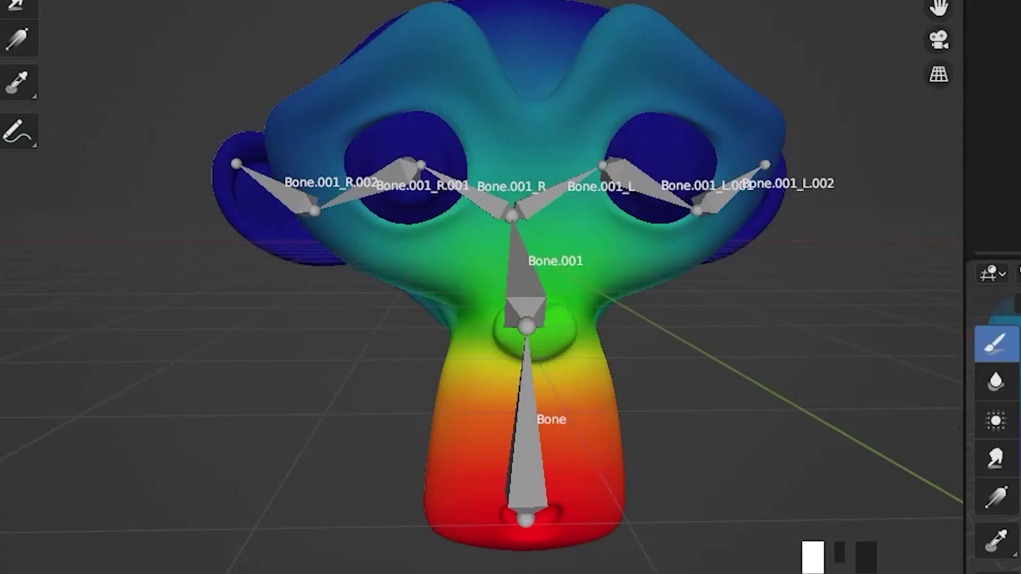
scroll(663, 406, up, 2)
shift+middle_drag(661, 401, 642, 283)
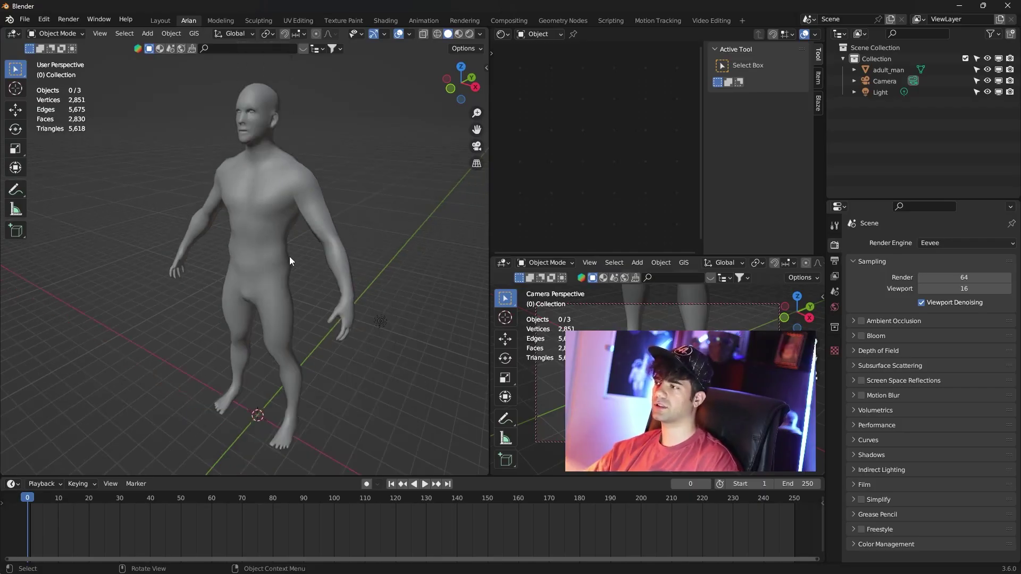
key(KP_1)
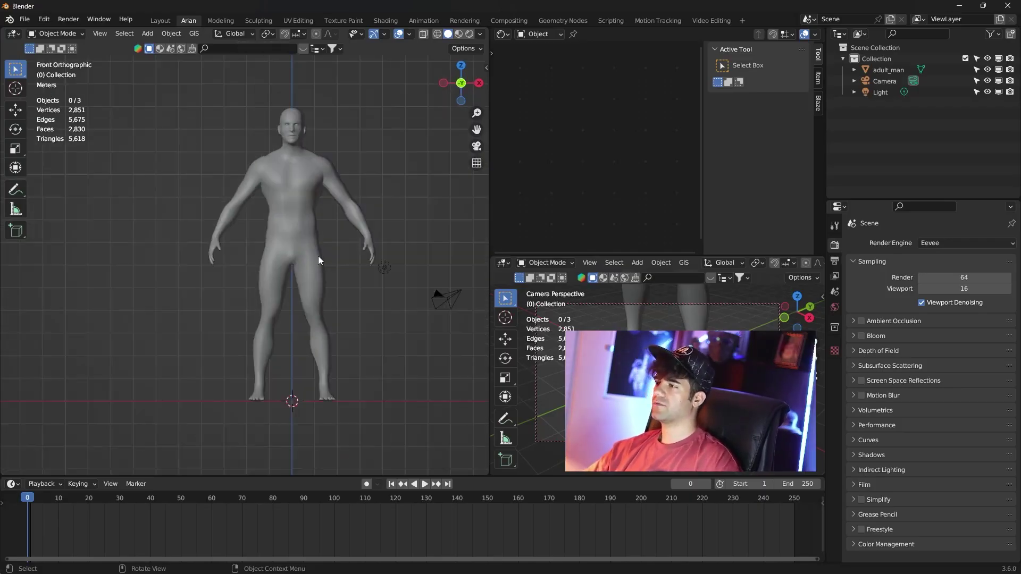
scroll(318, 256, up, 2)
scroll(253, 274, up, 1)
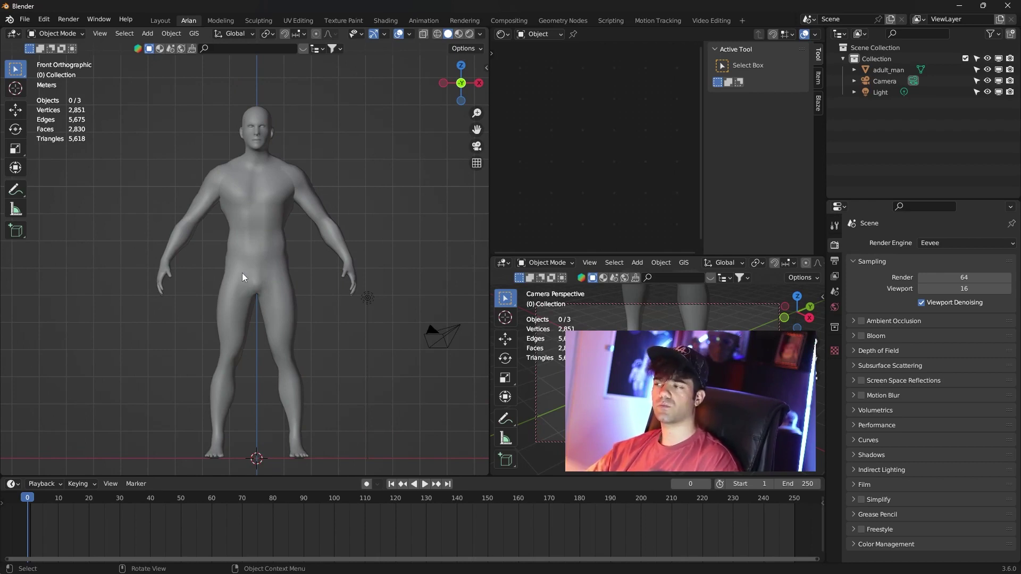
Add a single-bone armature and move it up along Z to the figure's hips
key(shift+a)
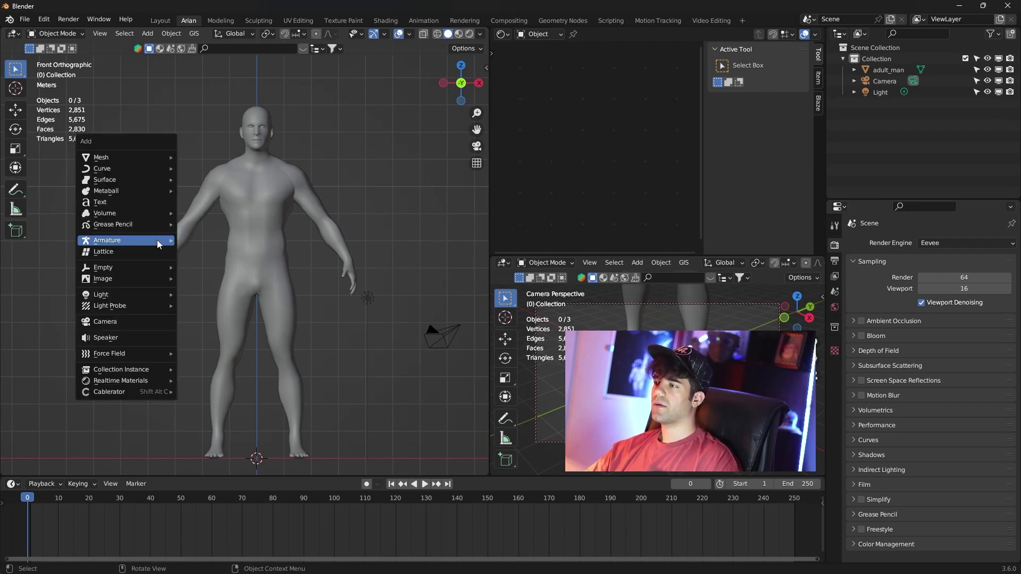
click(221, 242)
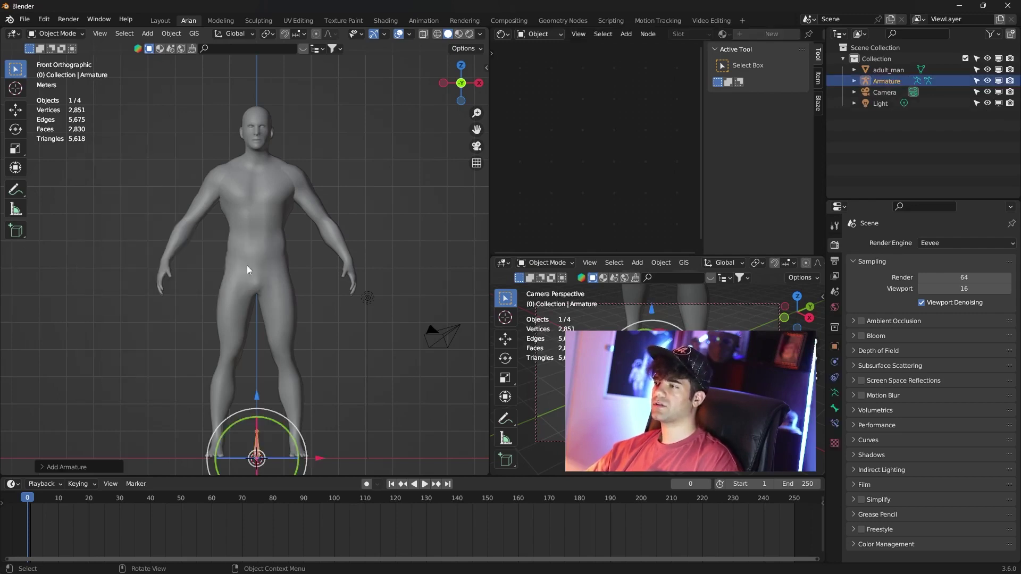
key(g)
key(z)
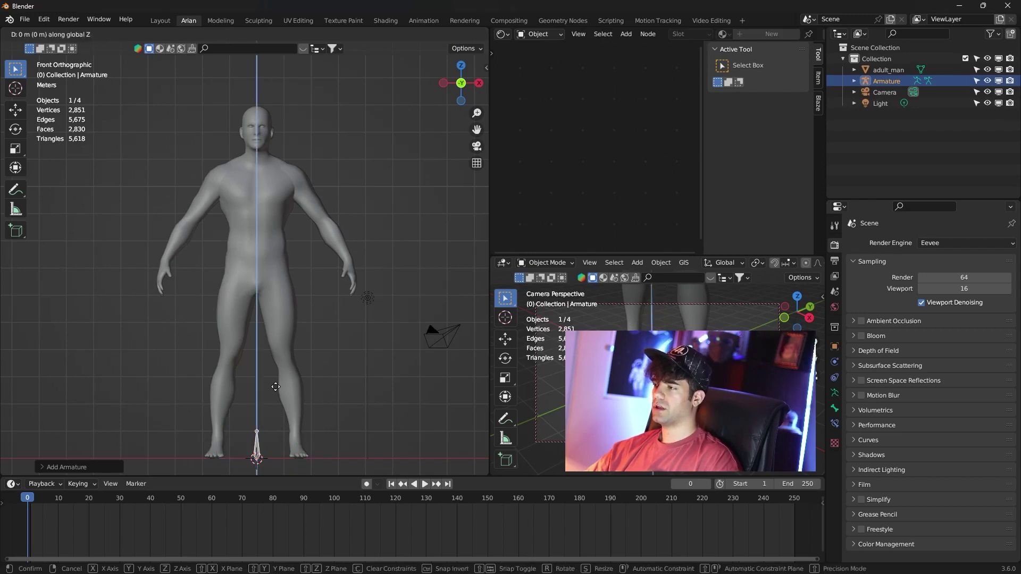
click(281, 304)
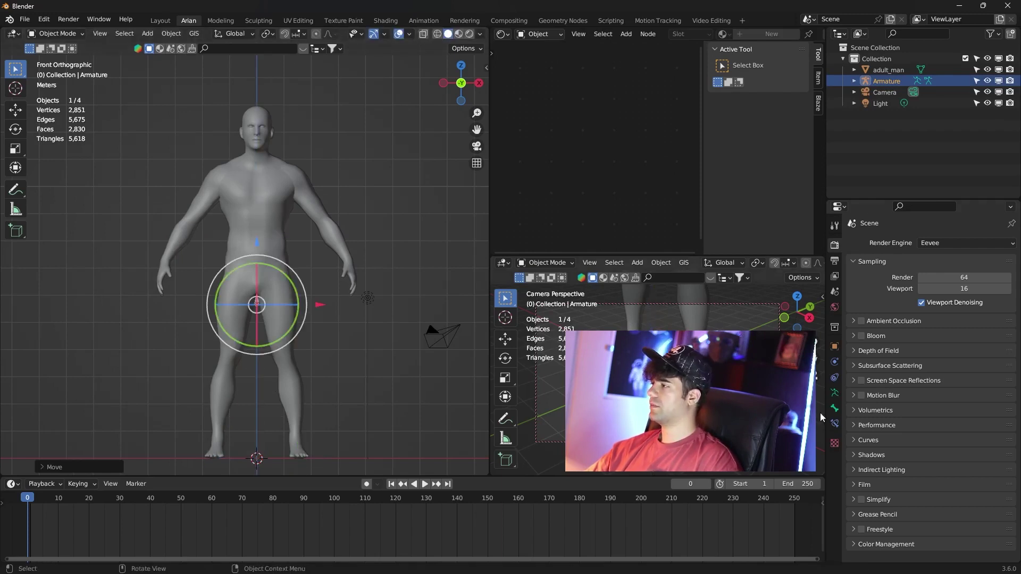
Set the armature to display In Front of the mesh and raise it further along Z
click(835, 394)
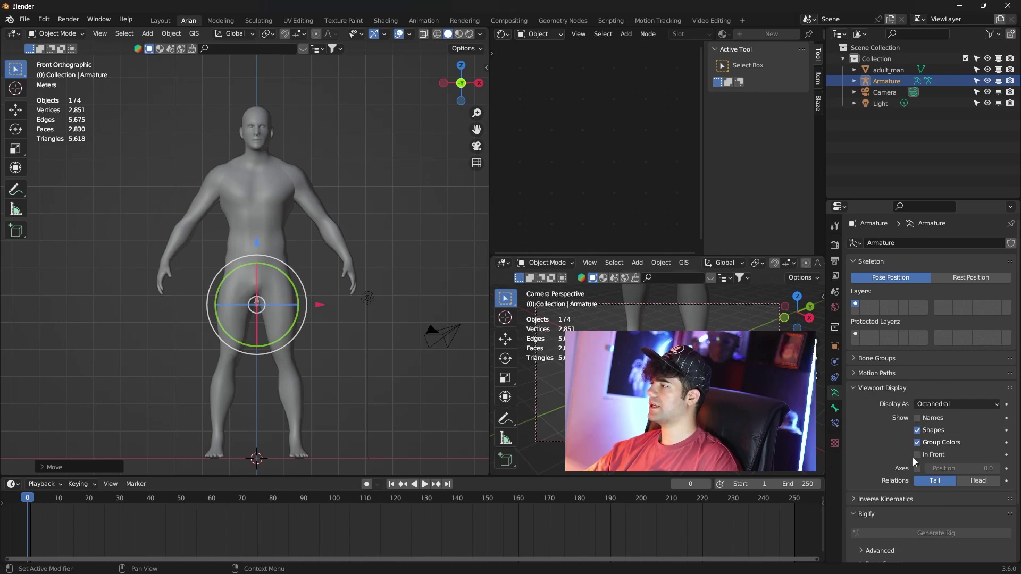
scroll(365, 288, up, 5)
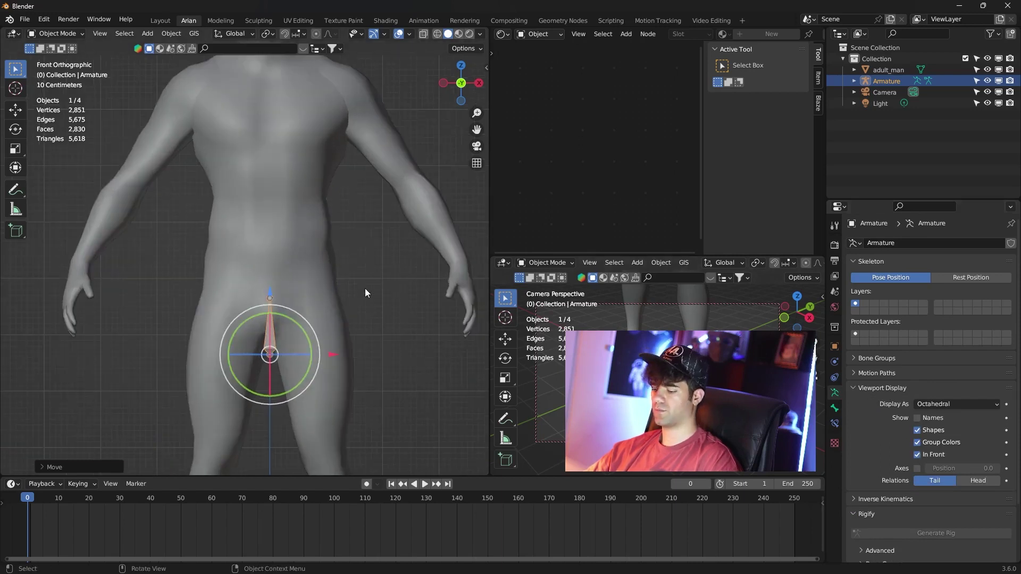
key(g)
key(z)
click(371, 233)
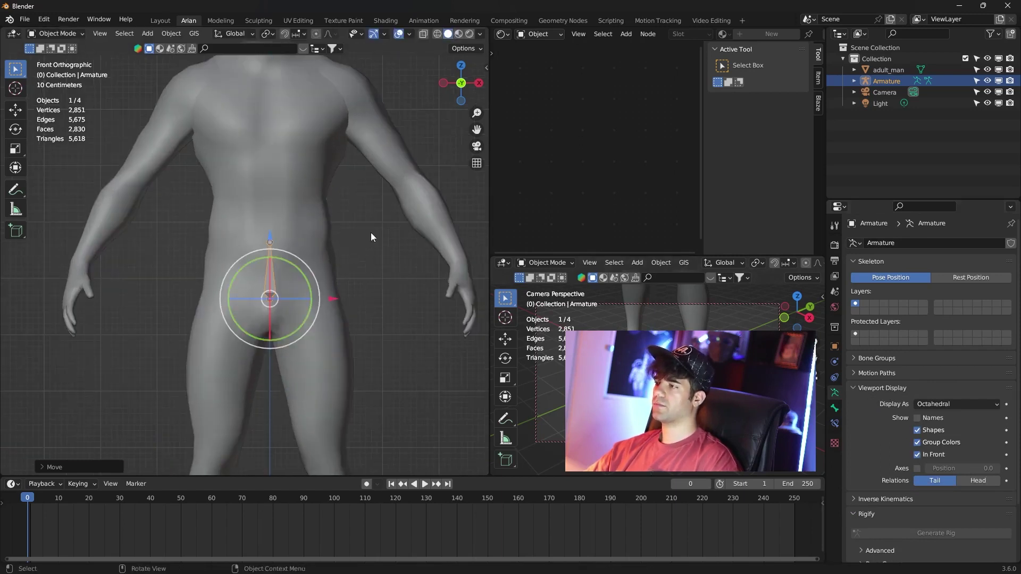
scroll(355, 238, up, 1)
scroll(349, 253, up, 1)
Scale the whole armature up in Object Mode
key(Tab)
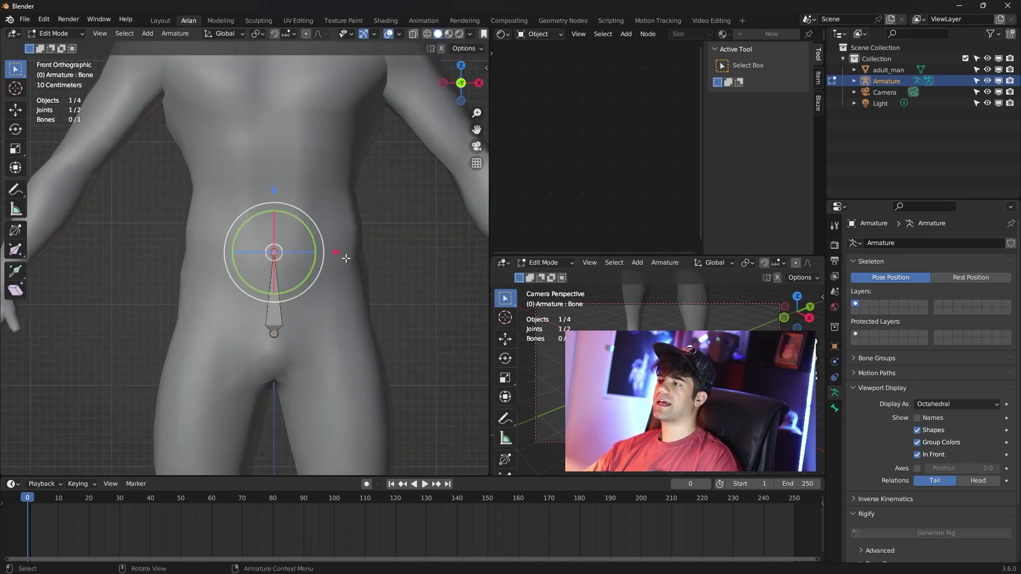
scroll(346, 258, down, 1)
shift+middle_drag(346, 258, 340, 332)
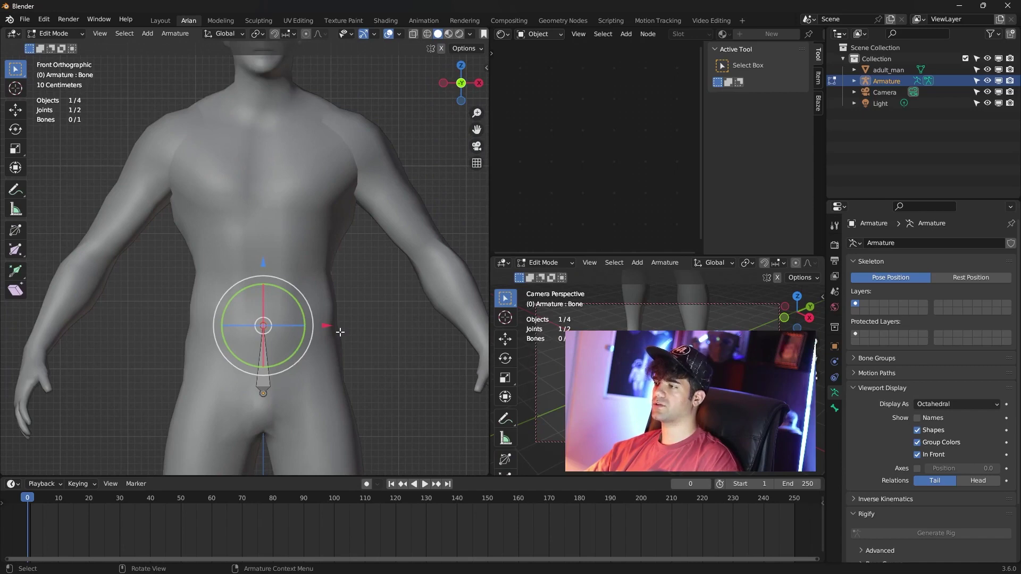
key(Tab)
key(s)
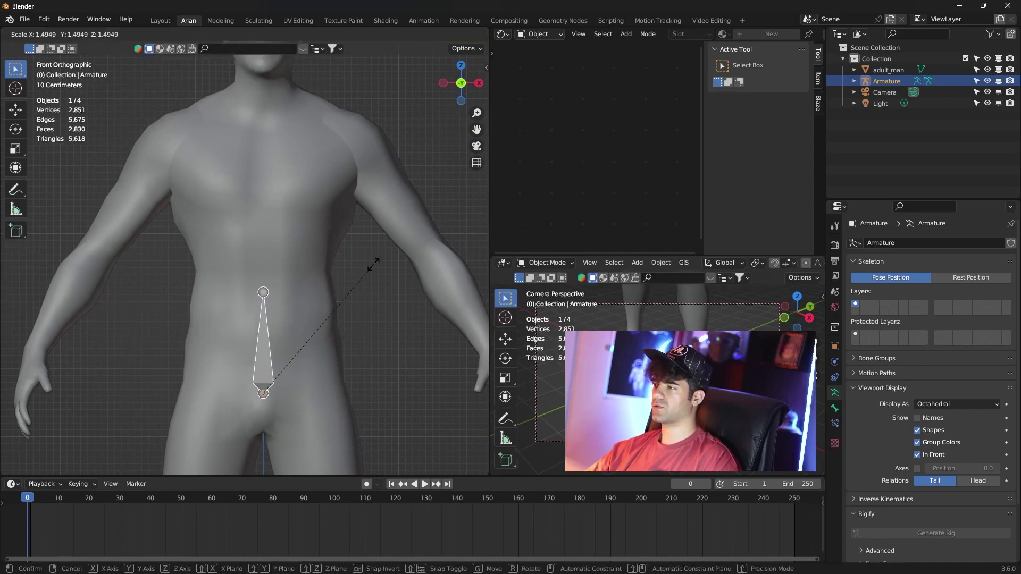
click(373, 261)
Extrude a vertical chest bone from the tip of the hip bone
key(g)
key(z)
click(315, 270)
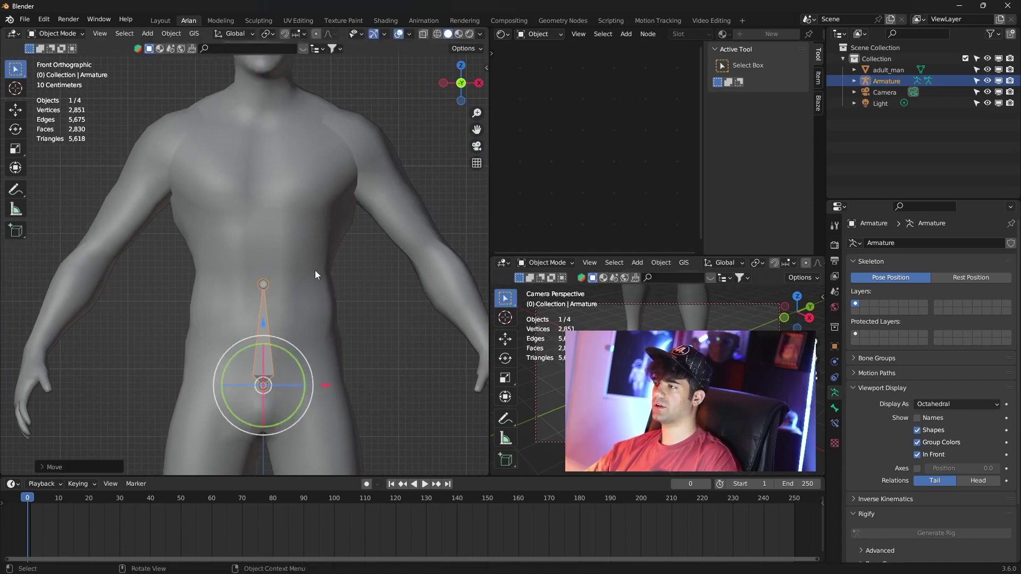
key(Tab)
key(e)
key(z)
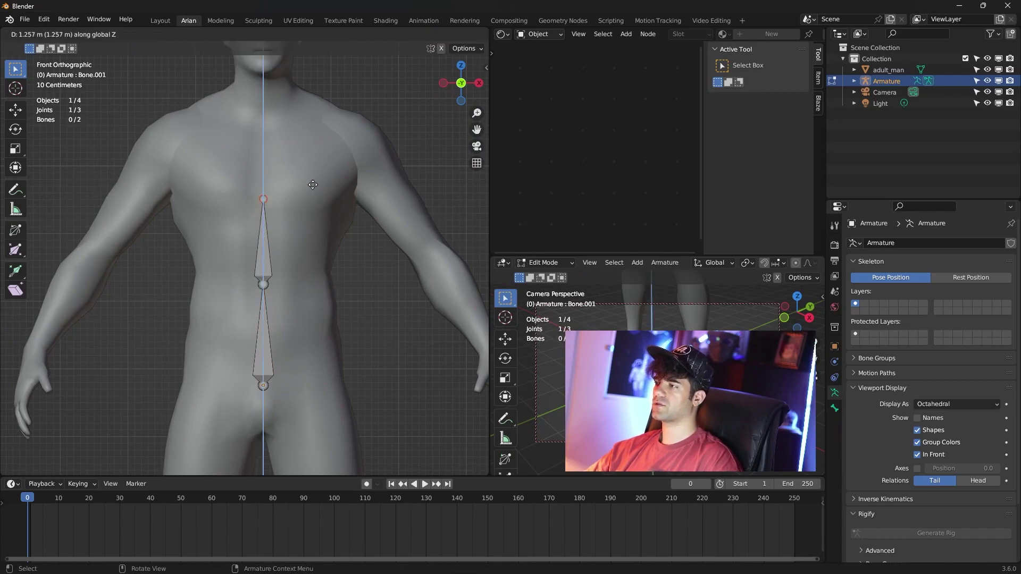
click(313, 189)
Extrude another vertical spine bone ending at the base of the neck
shift+middle_drag(313, 202, 313, 236)
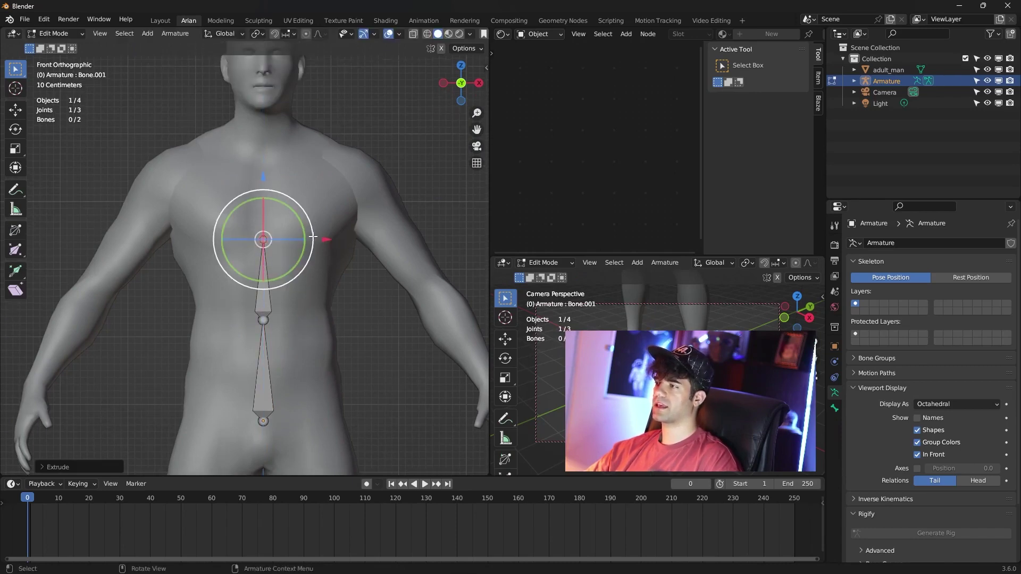
key(e)
key(z)
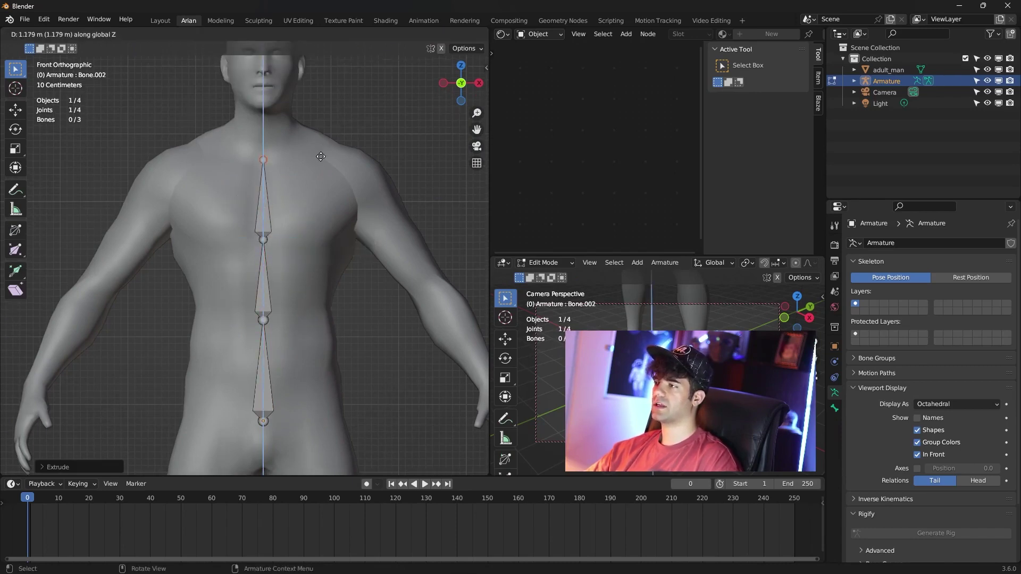
click(321, 159)
shift+middle_drag(321, 160, 308, 220)
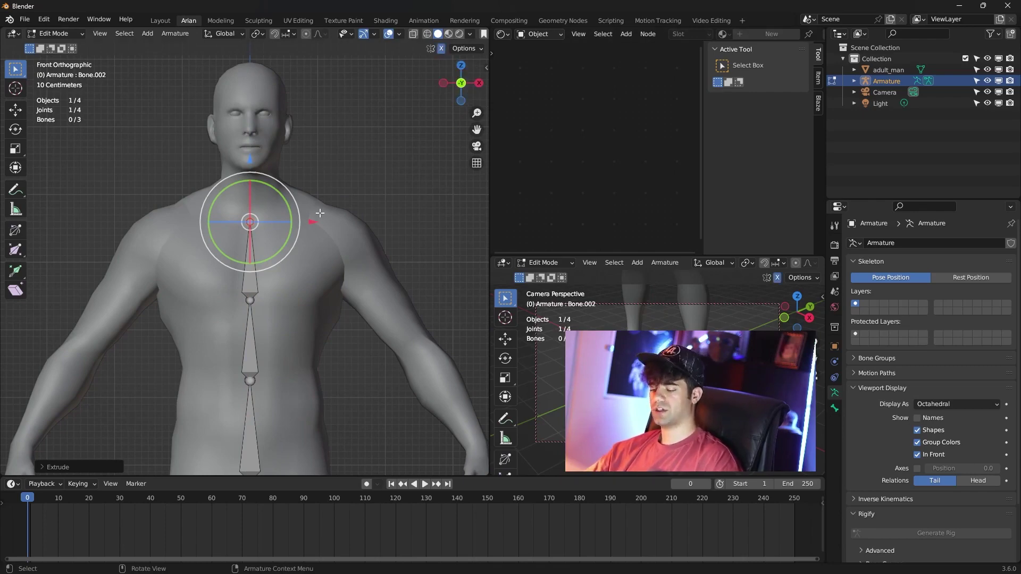
Extrude mirrored shoulder, upper-arm, forearm and hand bones on both sides
key(shift+e)
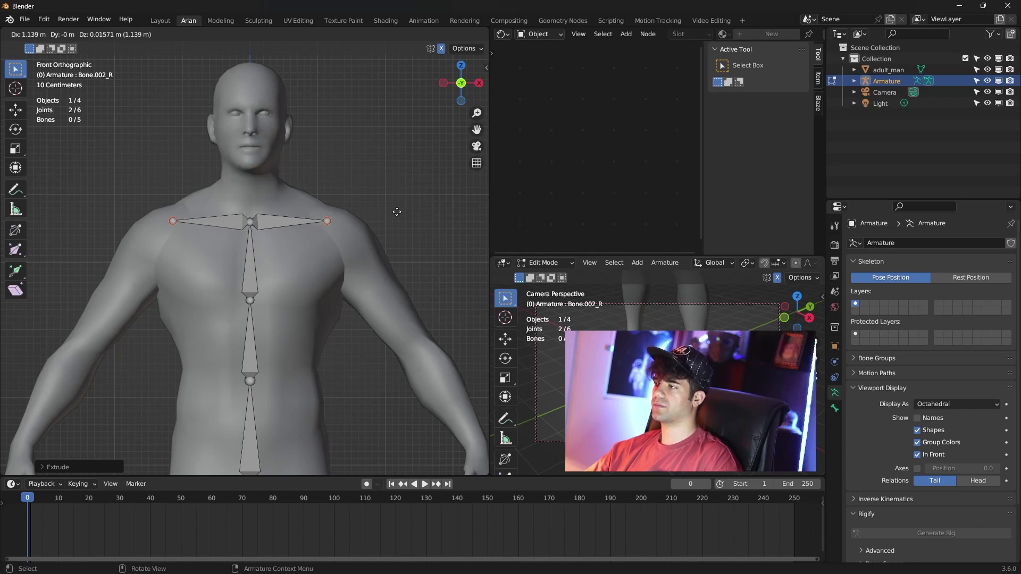
click(397, 212)
key(shift+e)
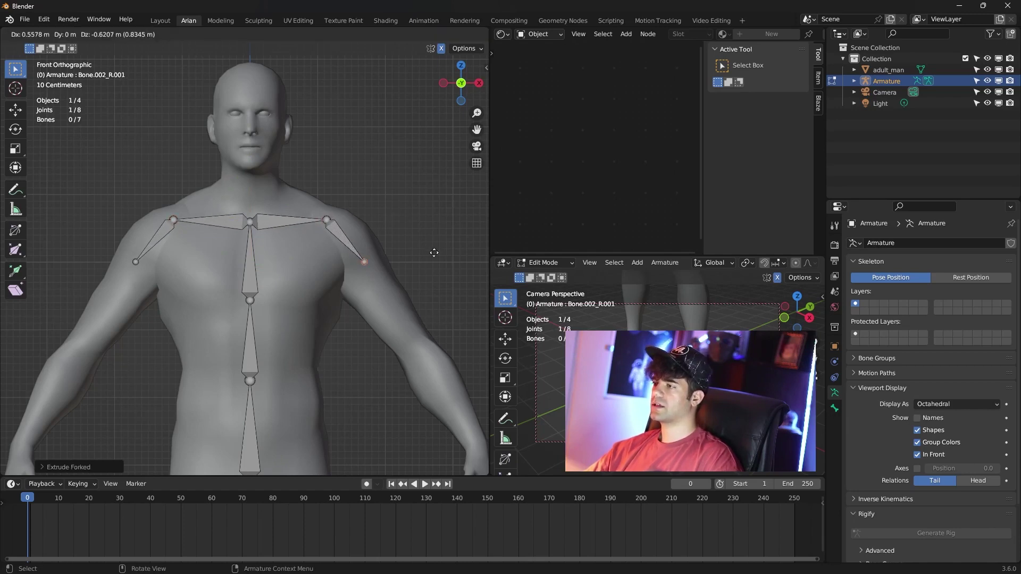
click(434, 253)
key(e)
click(456, 302)
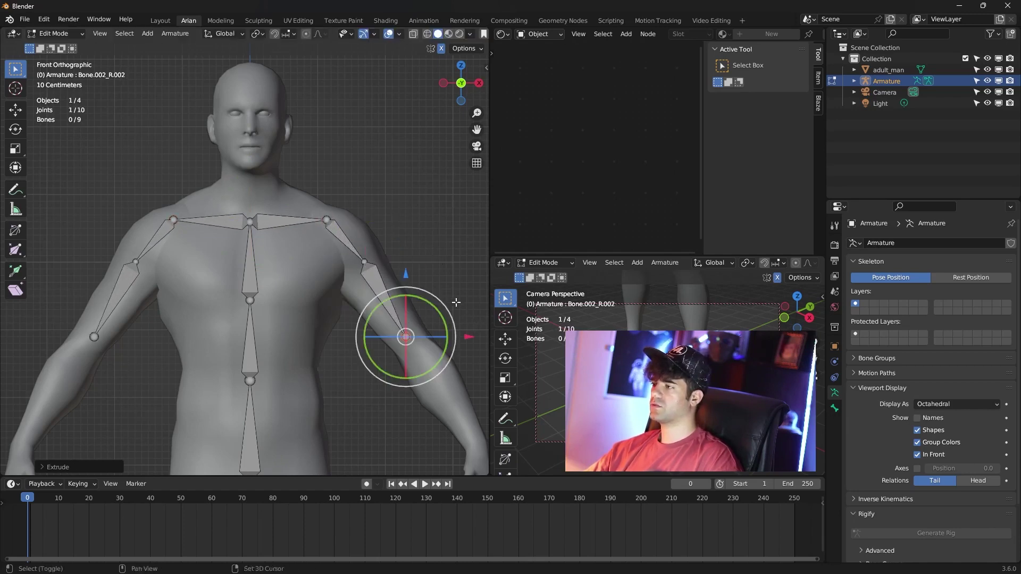
shift+middle_drag(456, 302, 377, 197)
key(e)
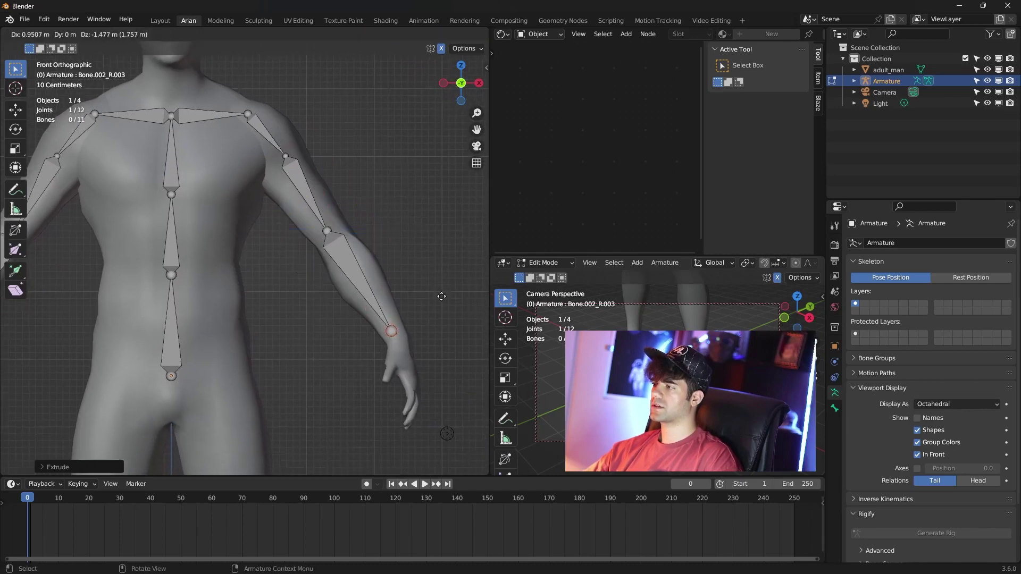
click(442, 297)
key(e)
click(454, 319)
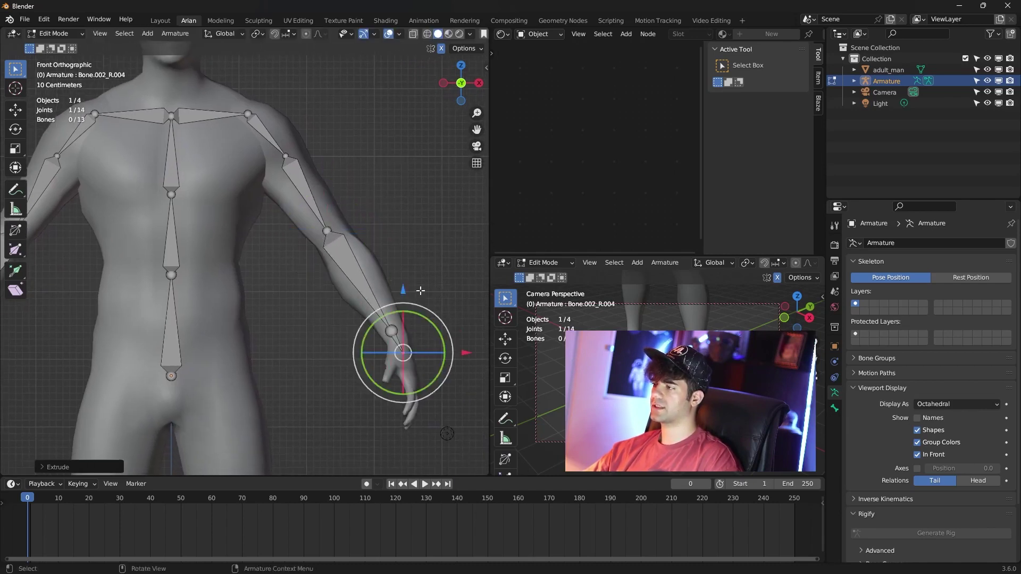
Extrude mirrored hip bones from the bottom of the spine, undoing a stray single extrusion
shift+middle_drag(421, 291, 259, 241)
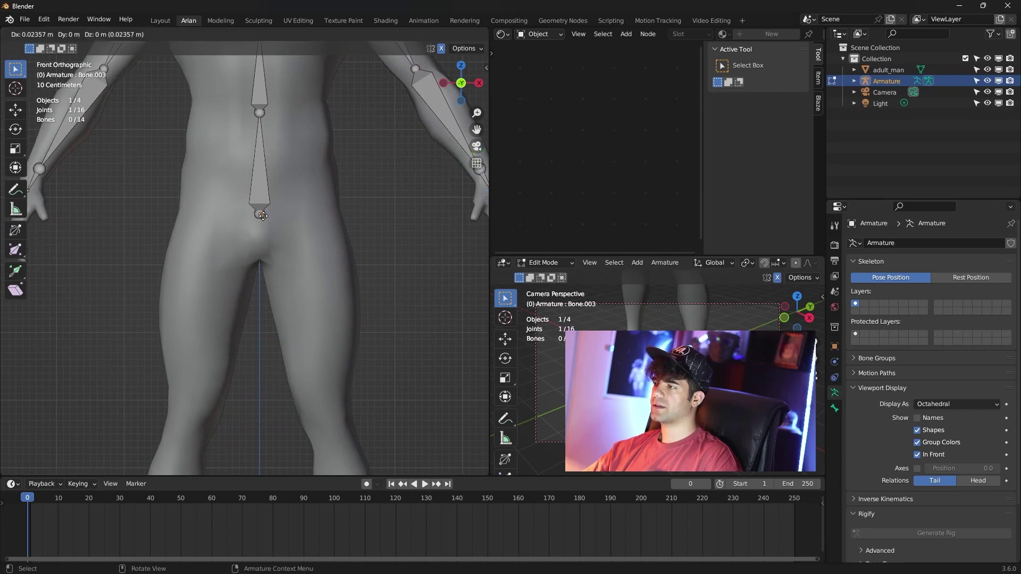
click(257, 214)
key(e)
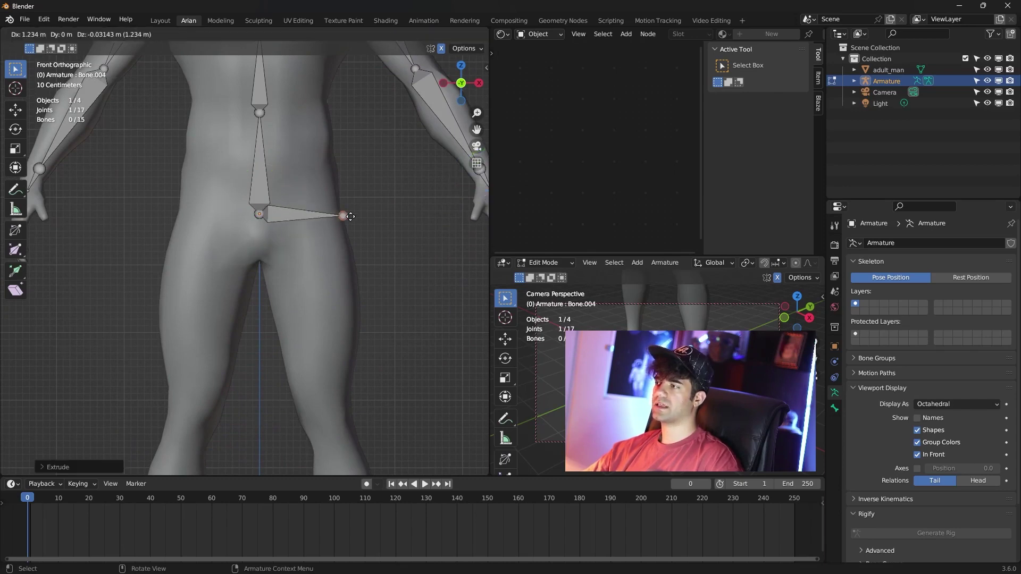
right_click(351, 218)
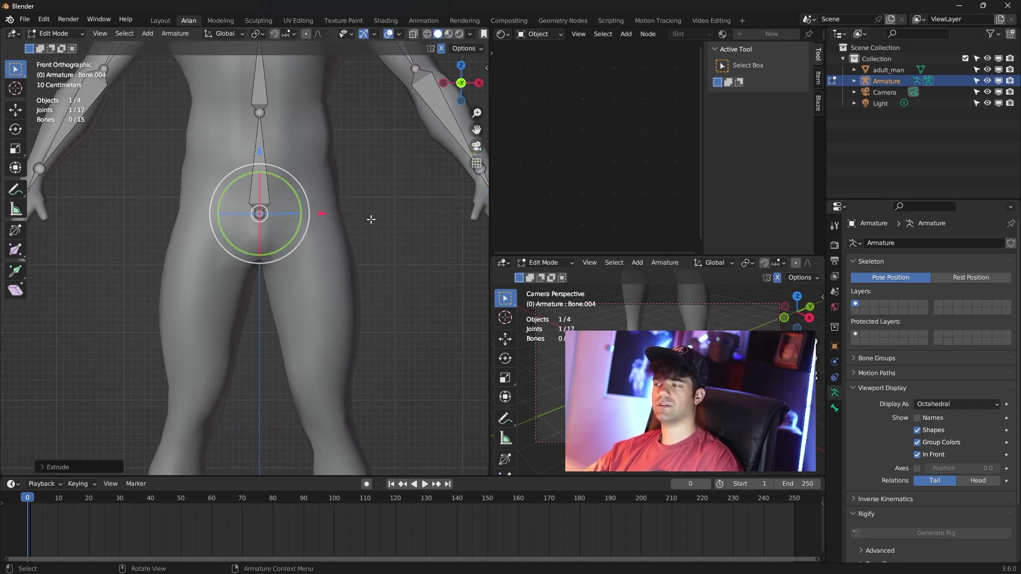
key(ctrl+z)
key(shift+e)
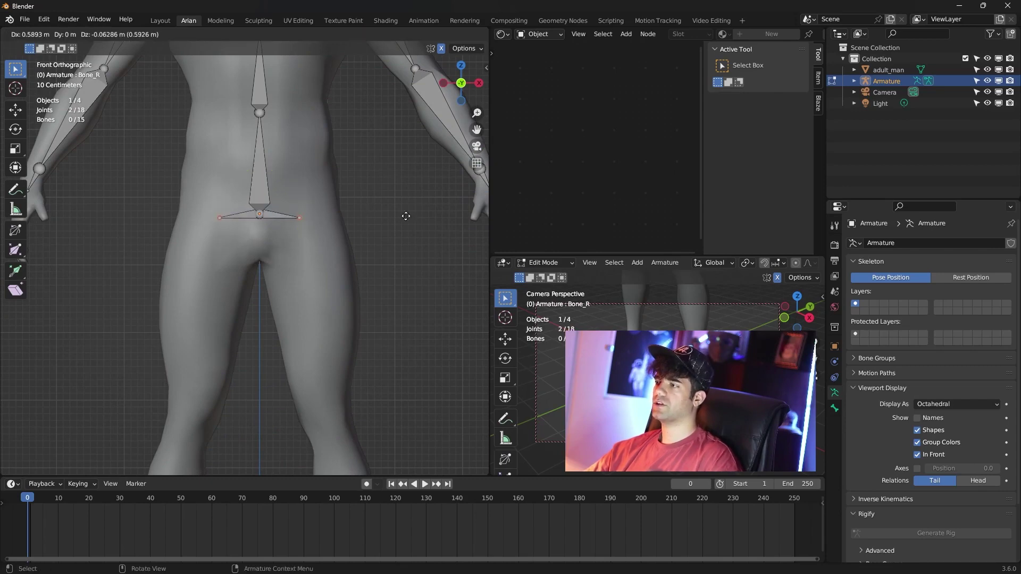
click(420, 213)
Extrude mirrored thigh and shin bones down through the knees and ankles to the feet
key(shift+e)
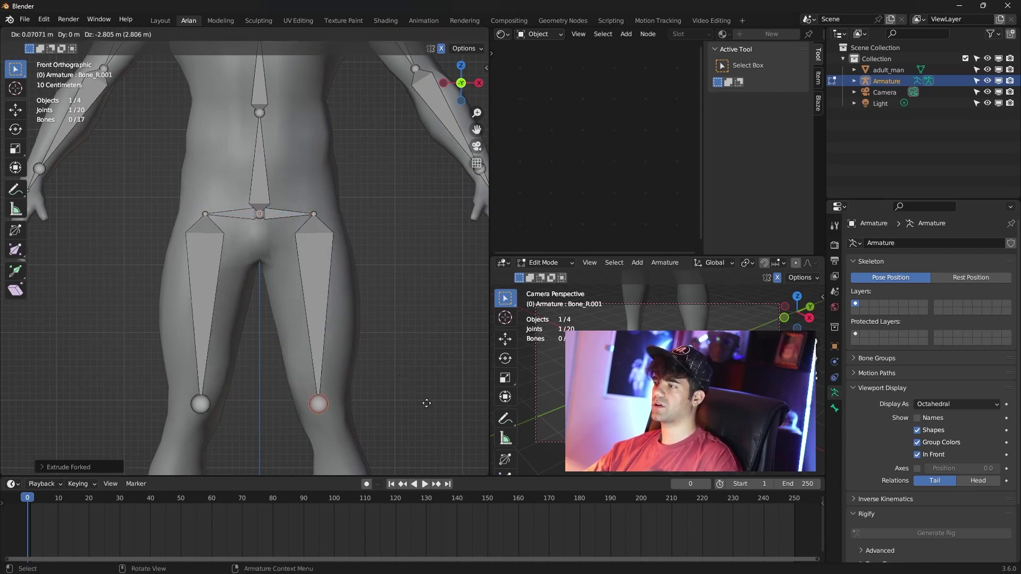
click(441, 417)
shift+middle_drag(441, 417, 416, 180)
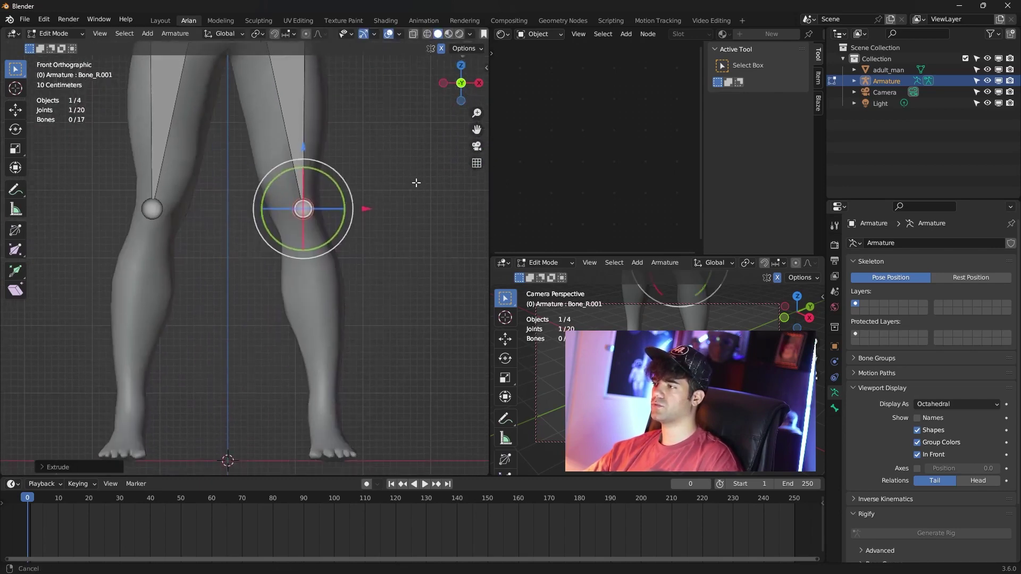
key(shift+e)
click(437, 368)
key(shift+e)
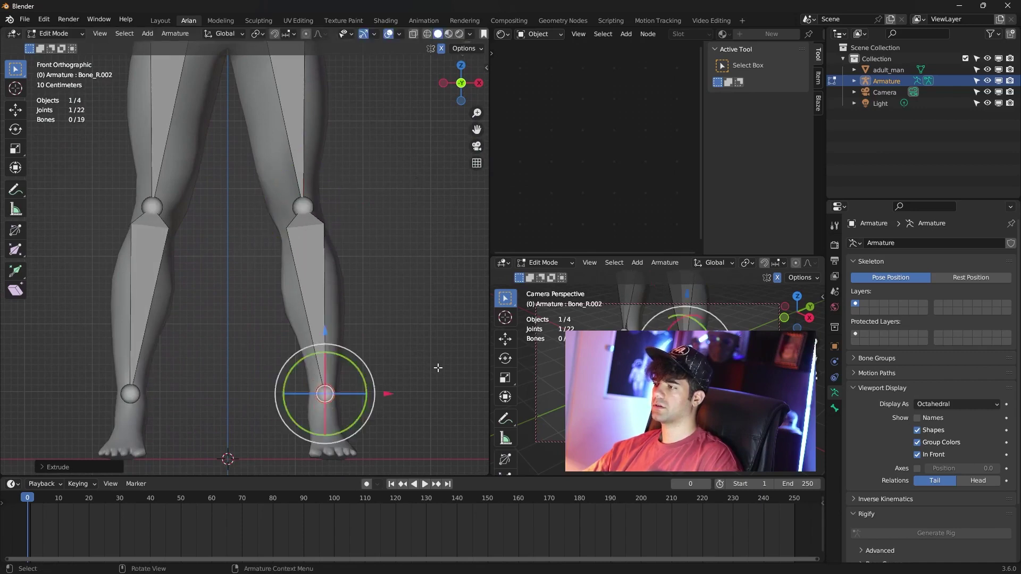
click(327, 426)
shift+middle_drag(327, 425, 297, 47)
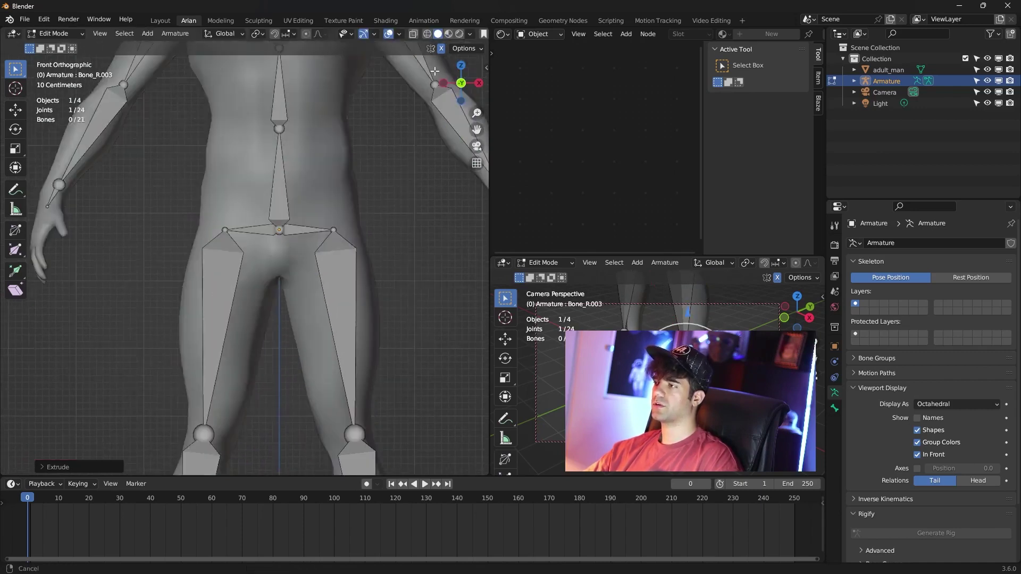
Extrude a vertical neck bone from the spine top to the chin, then a head bone to the crown
scroll(303, 155, up, 2)
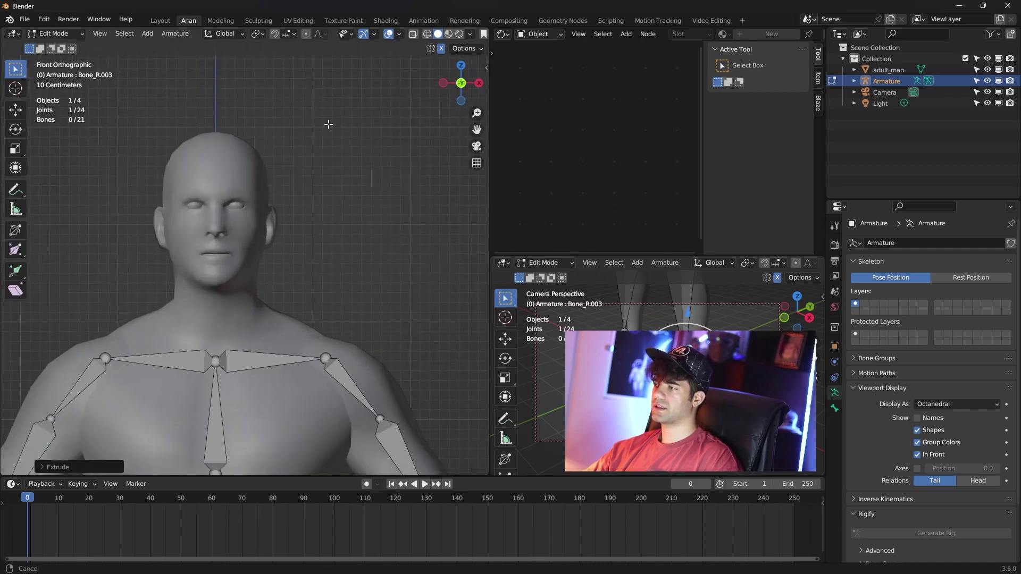
scroll(319, 228, up, 2)
click(260, 276)
key(e)
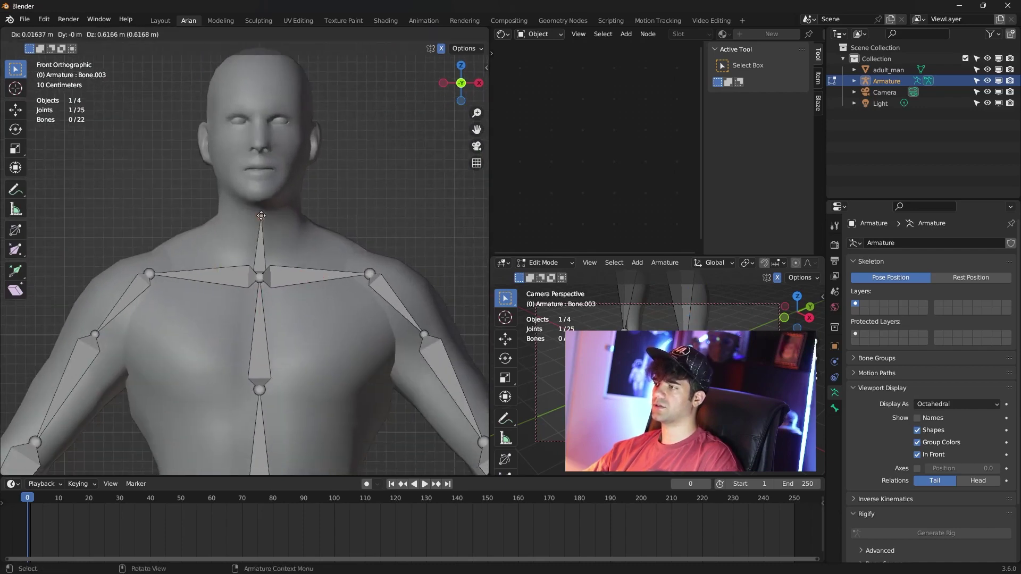
key(z)
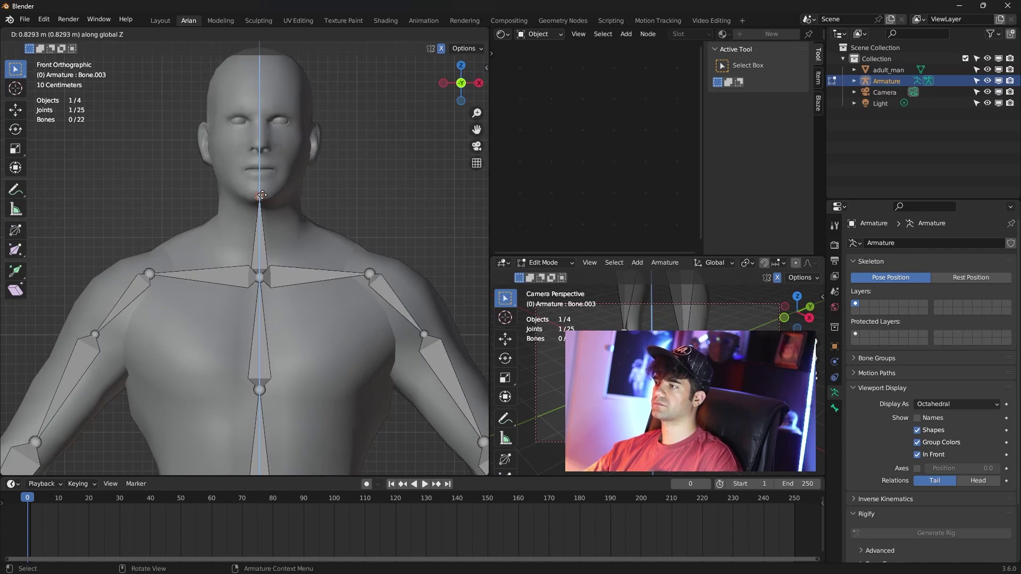
click(261, 195)
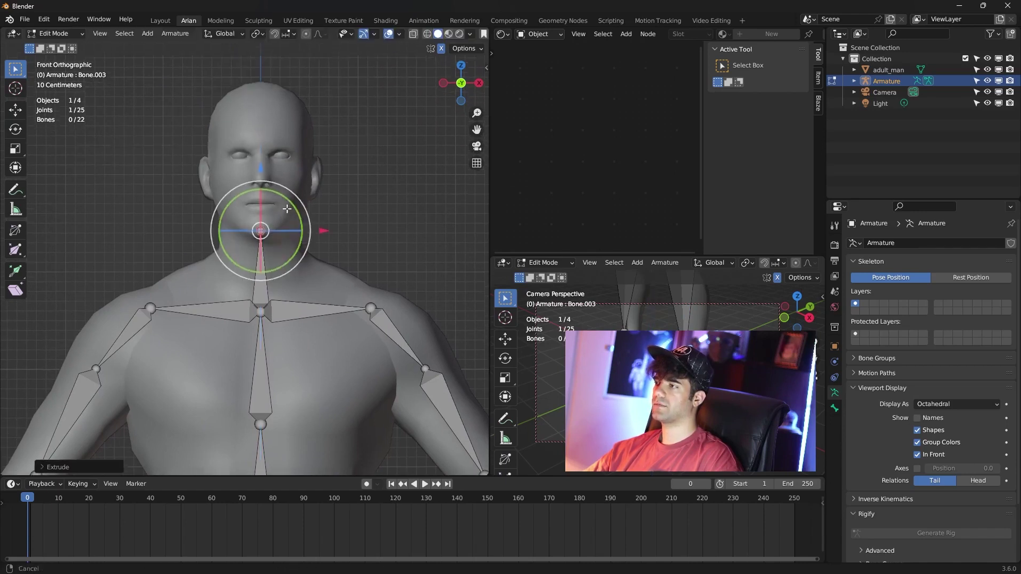
shift+middle_drag(262, 196, 262, 241)
key(e)
click(284, 92)
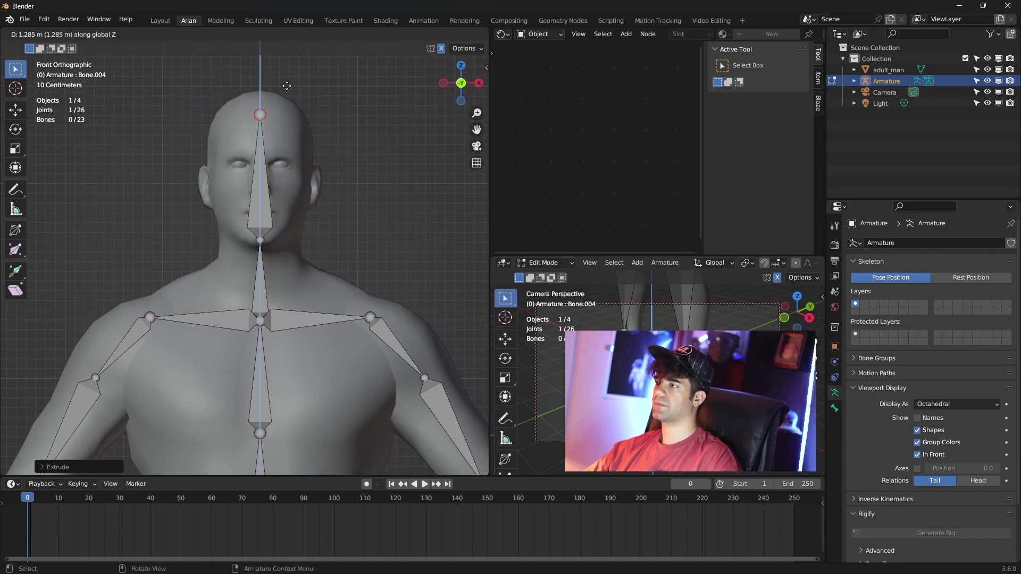
Reframe and orbit the view around the torso and arm
scroll(257, 109, down, 3)
shift+middle_drag(342, 206, 332, 47)
scroll(375, 177, down, 1)
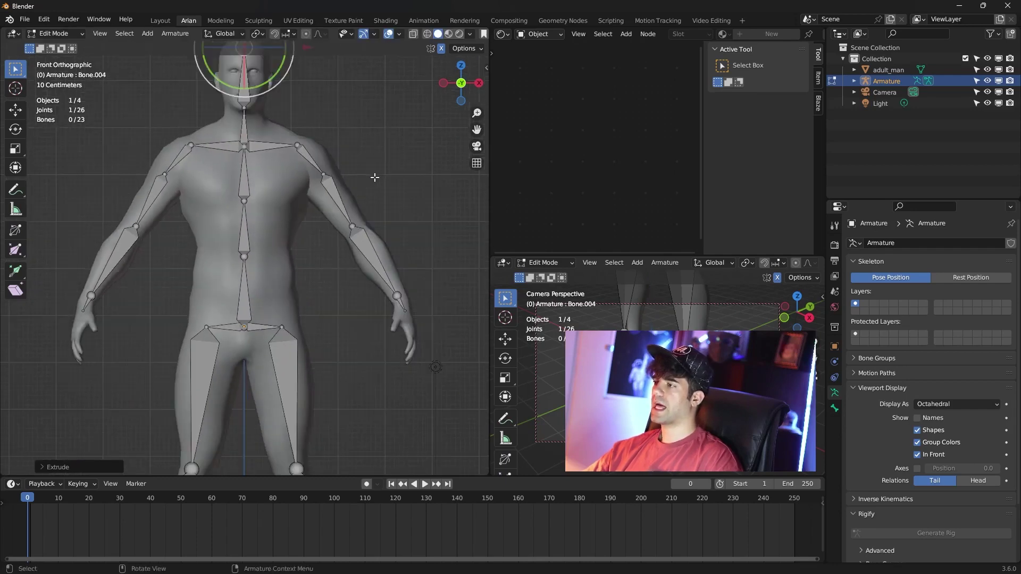
mouse_move(394, 214)
shift+middle_down()
mouse_move(365, 186)
mouse_move(408, 271)
shift+middle_up()
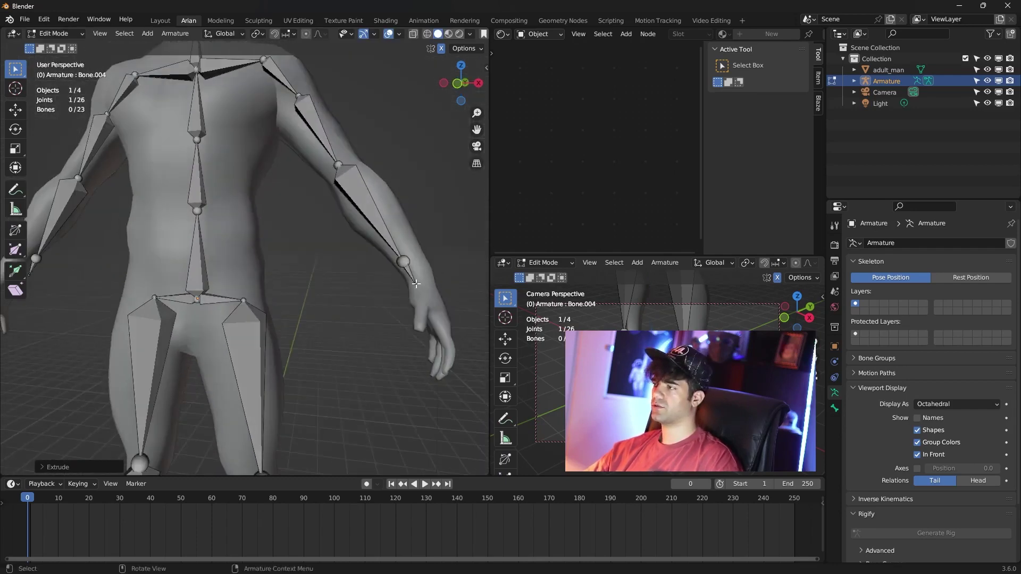
scroll(408, 271, up, 4)
Turn the top-right area into a 3D Viewport showing a zoomed Right Orthographic side view
click(502, 33)
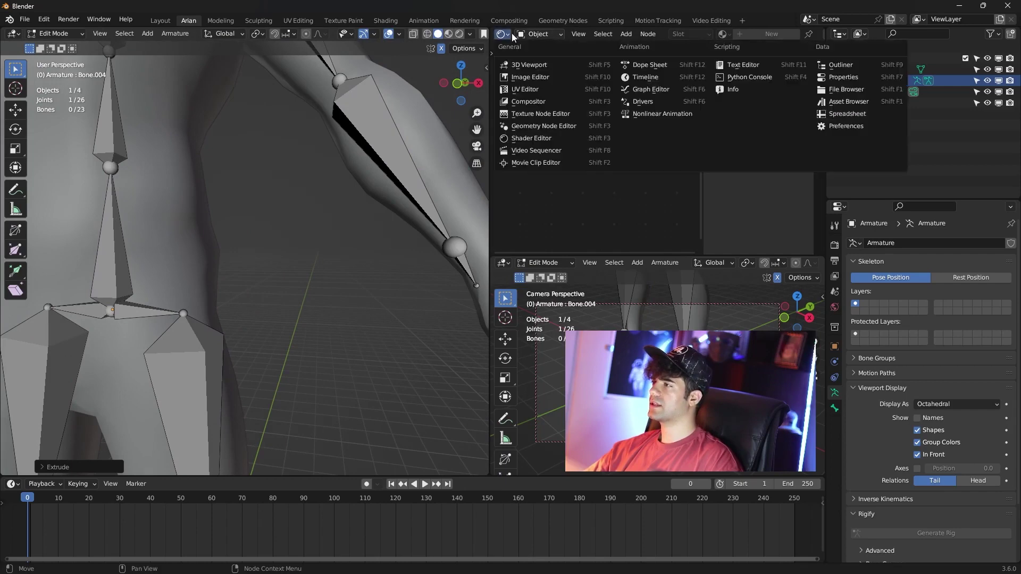
click(532, 67)
middle_drag(601, 163, 659, 183)
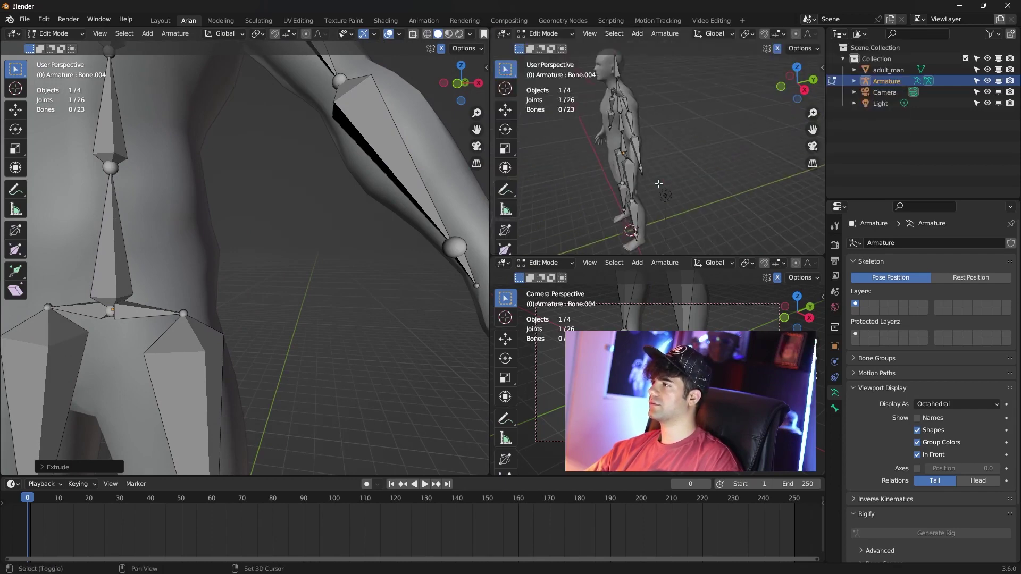
key(KP_3)
scroll(692, 165, up, 3)
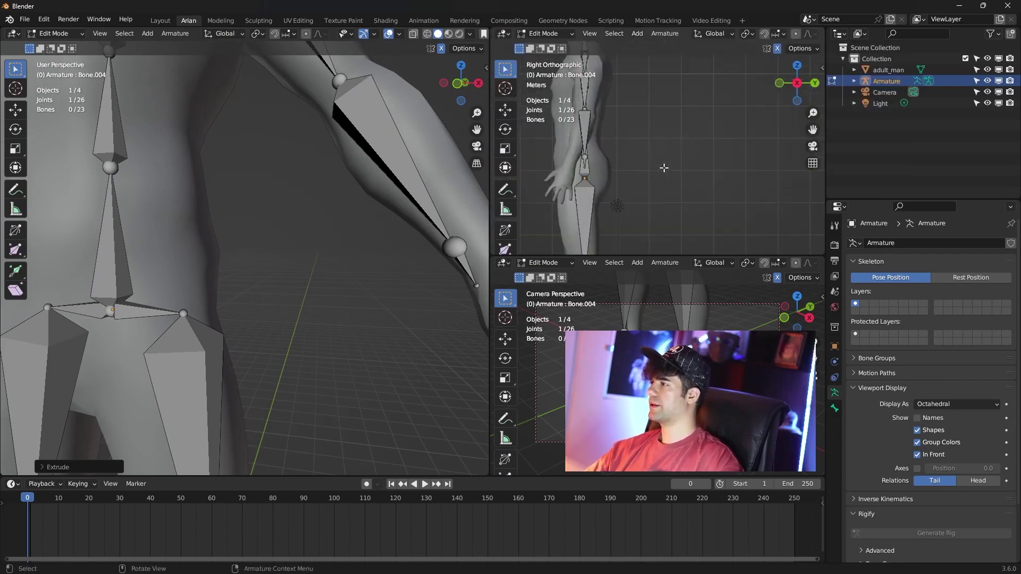
scroll(705, 163, up, 3)
shift+middle_drag(705, 164, 543, 120)
scroll(533, 128, up, 1)
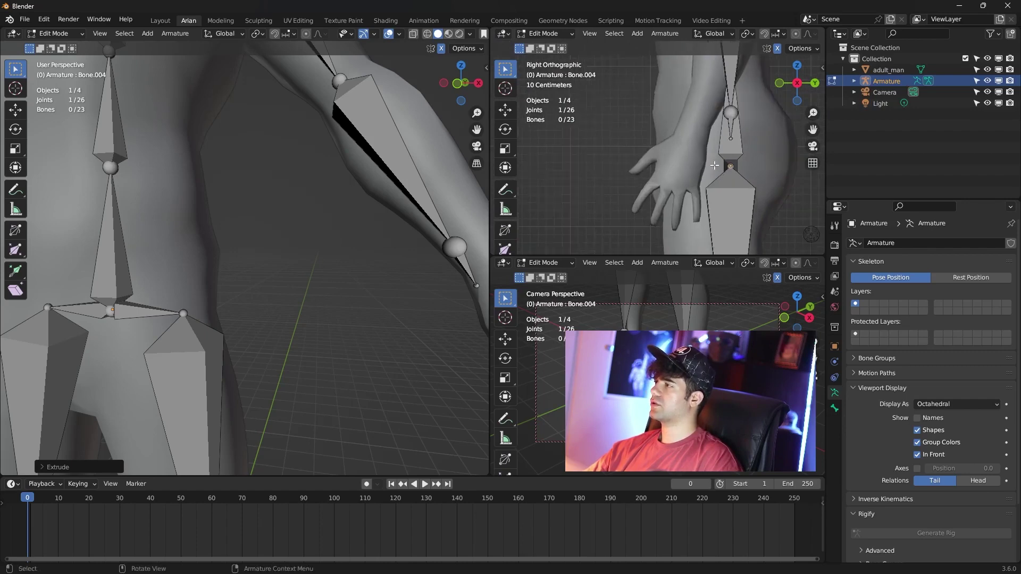
scroll(532, 147, up, 2)
scroll(531, 162, up, 1)
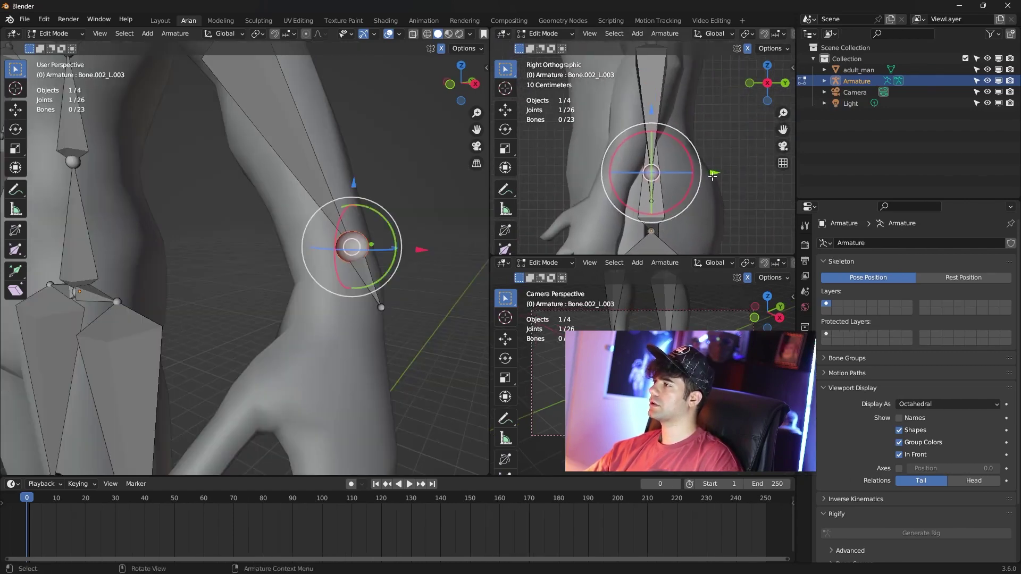
Move the first arm joint and the wrist joint along Y to sit inside the arm
key(g)
key(y)
click(672, 179)
click(652, 202)
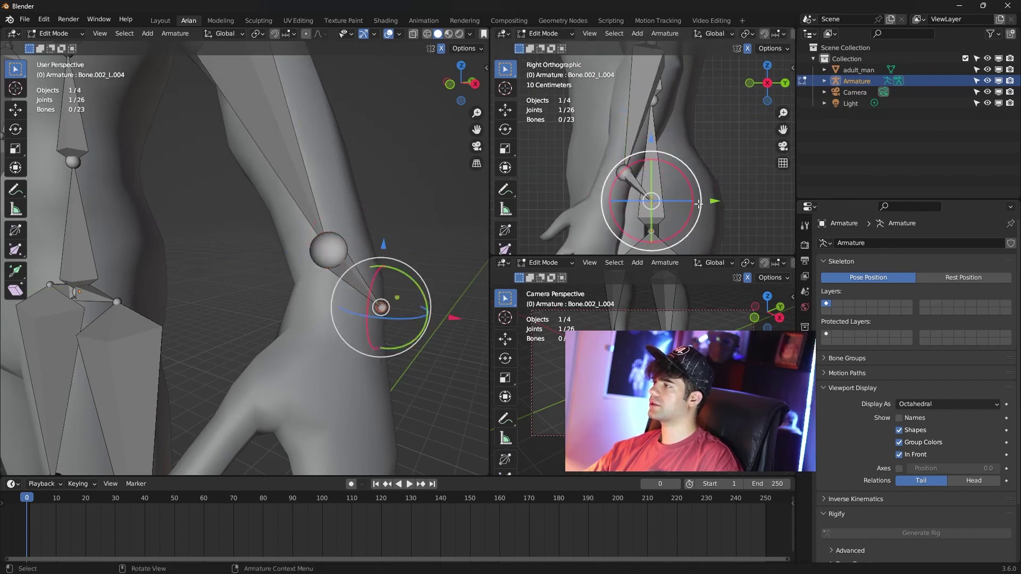
key(g)
key(y)
click(655, 205)
Move the elbow and wrist joints along Y again to align them within the arm
click(628, 176)
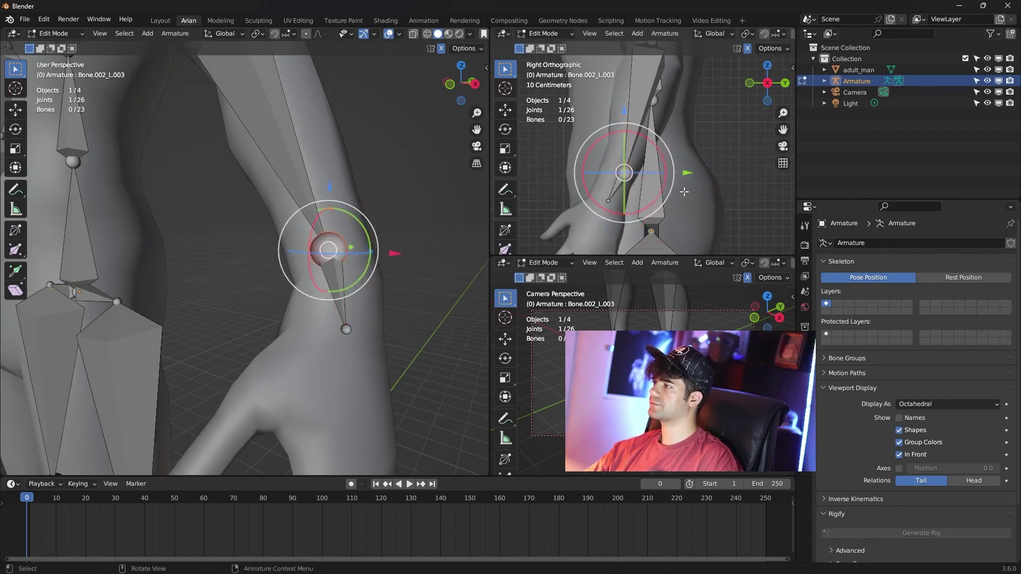
key(g)
key(y)
click(678, 174)
click(608, 201)
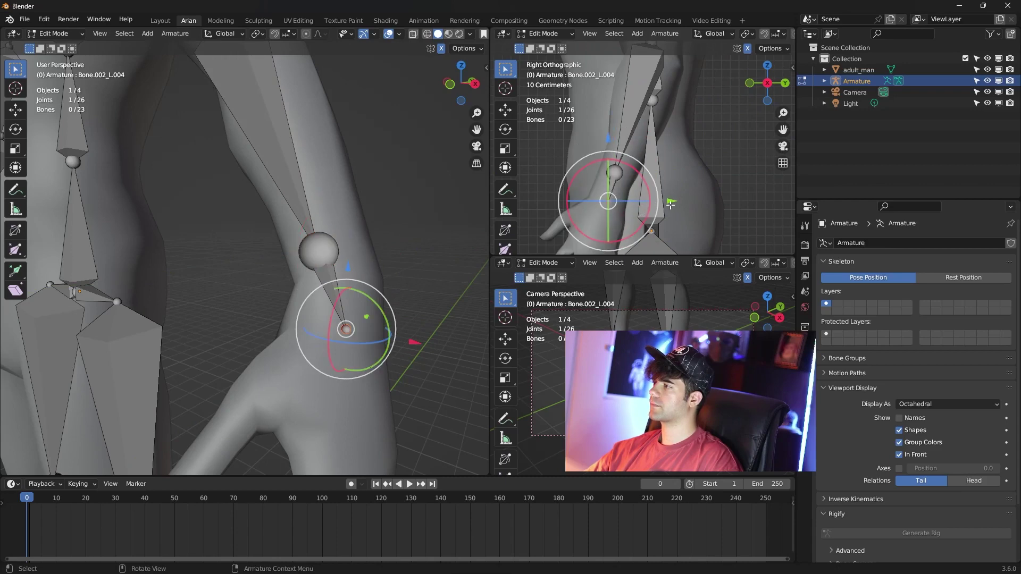
key(g)
key(y)
click(665, 202)
Reposition the wrist joint onto the hand and extrude a hand bone from it
scroll(668, 166, up, 2)
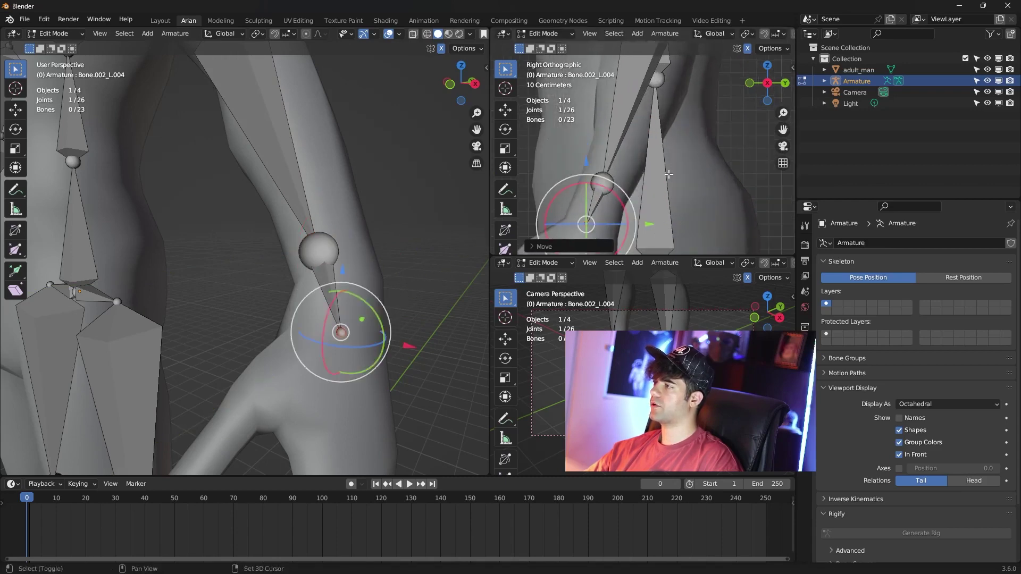
shift+middle_drag(669, 167, 697, 94)
key(g)
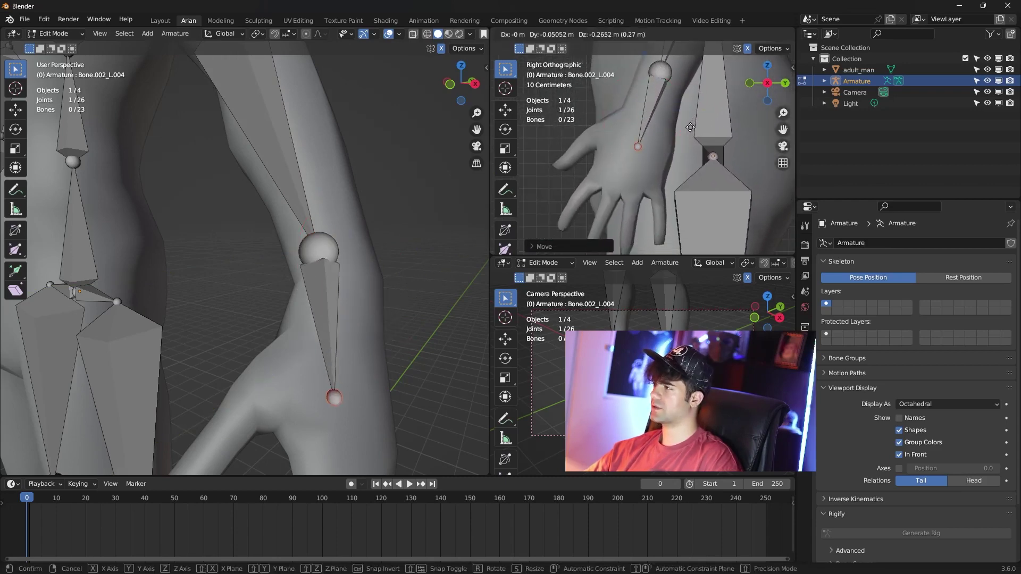
click(693, 115)
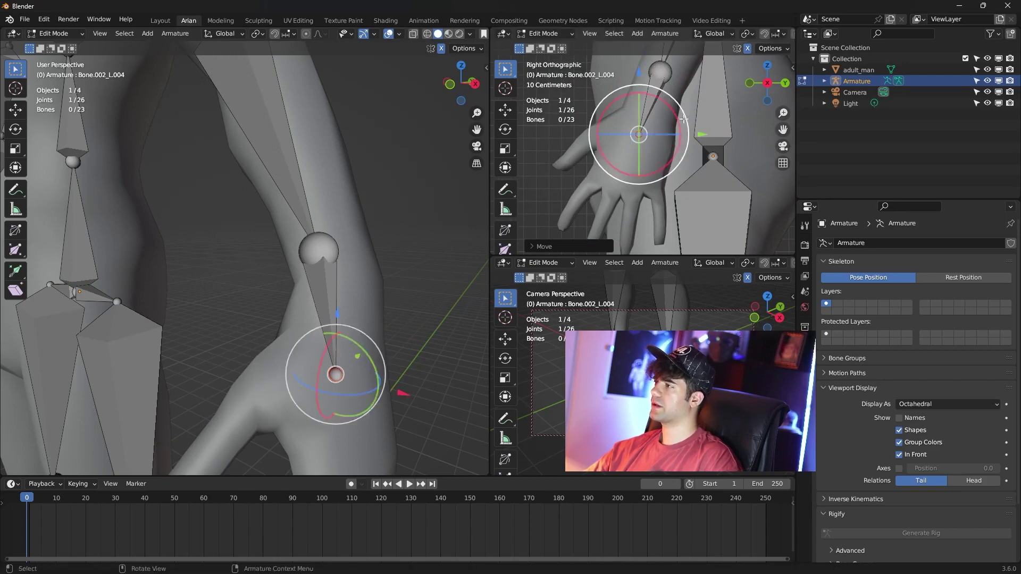
key(e)
click(651, 115)
Extrude two more finger bones, then a new middle-finger chain from the wrist joint
key(e)
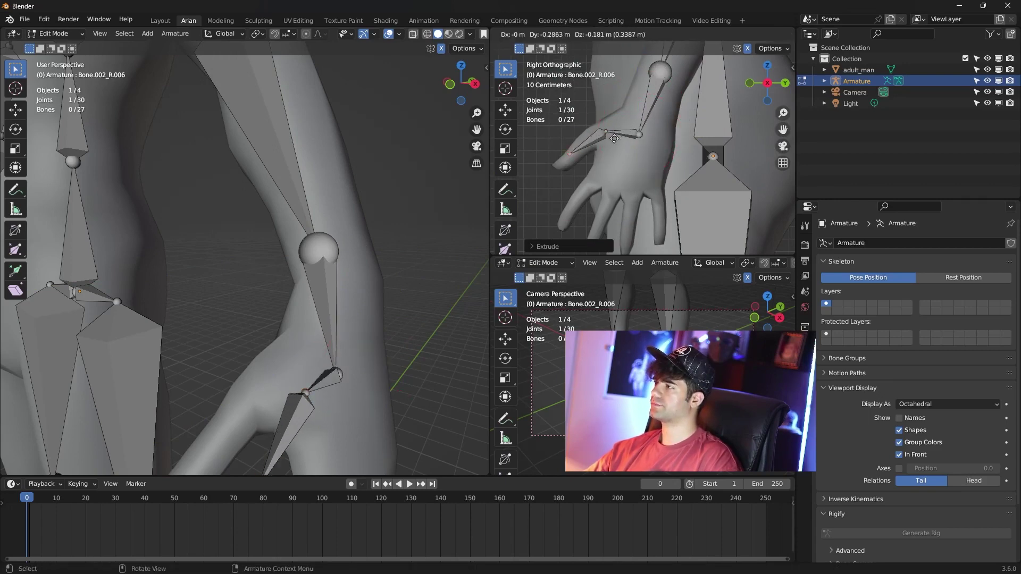
click(624, 130)
key(e)
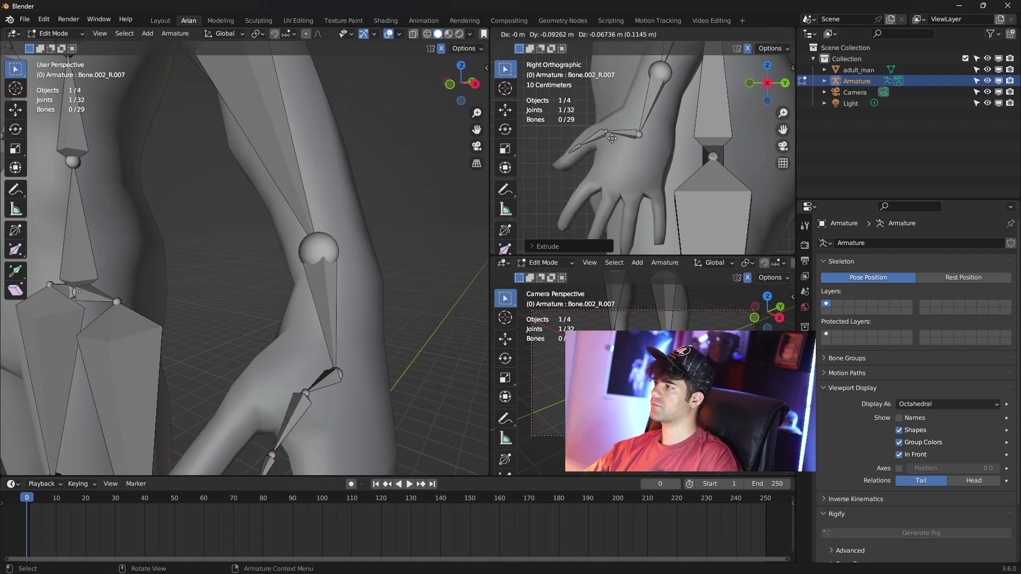
click(624, 154)
click(639, 135)
key(e)
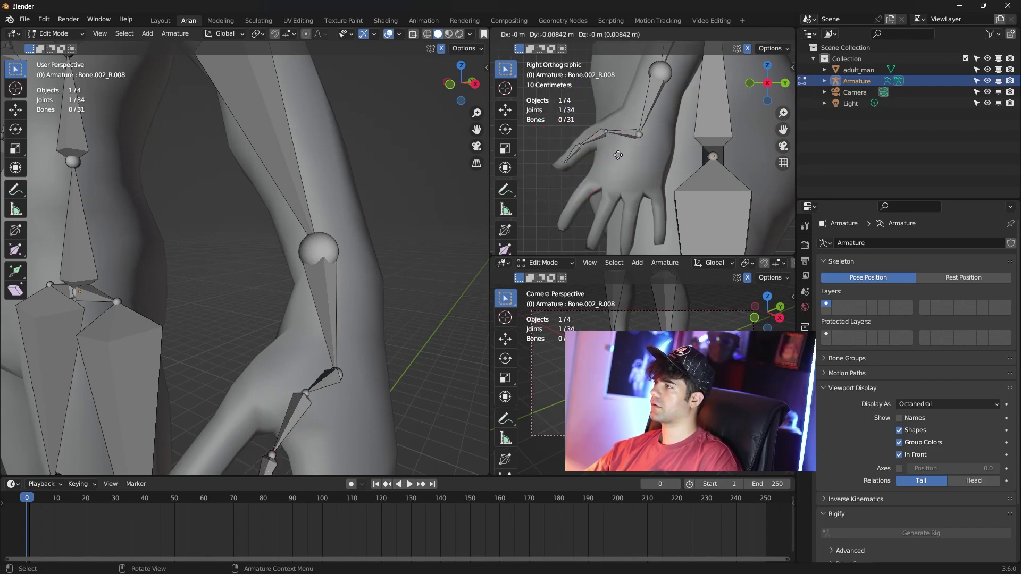
click(606, 167)
key(e)
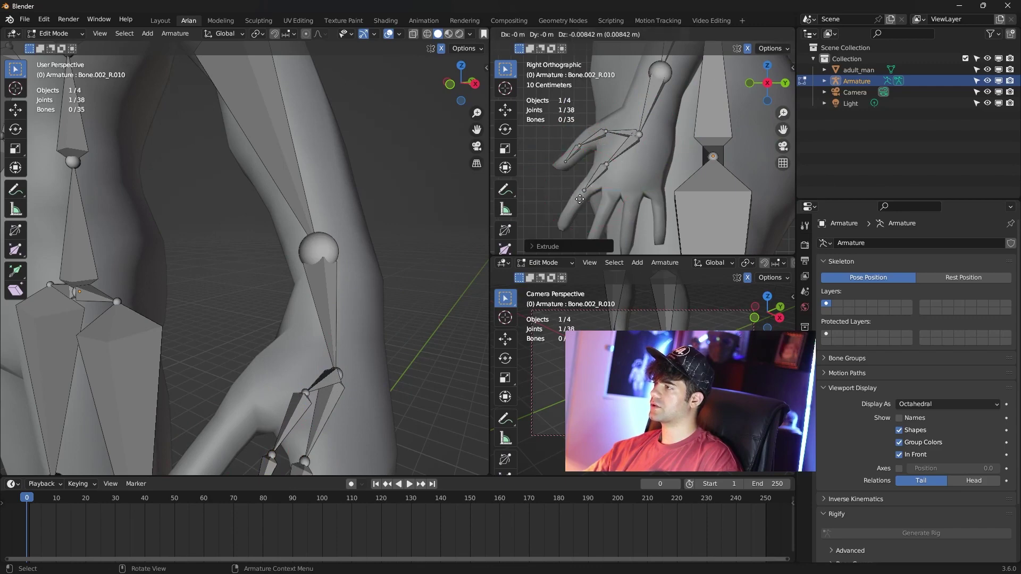
click(566, 219)
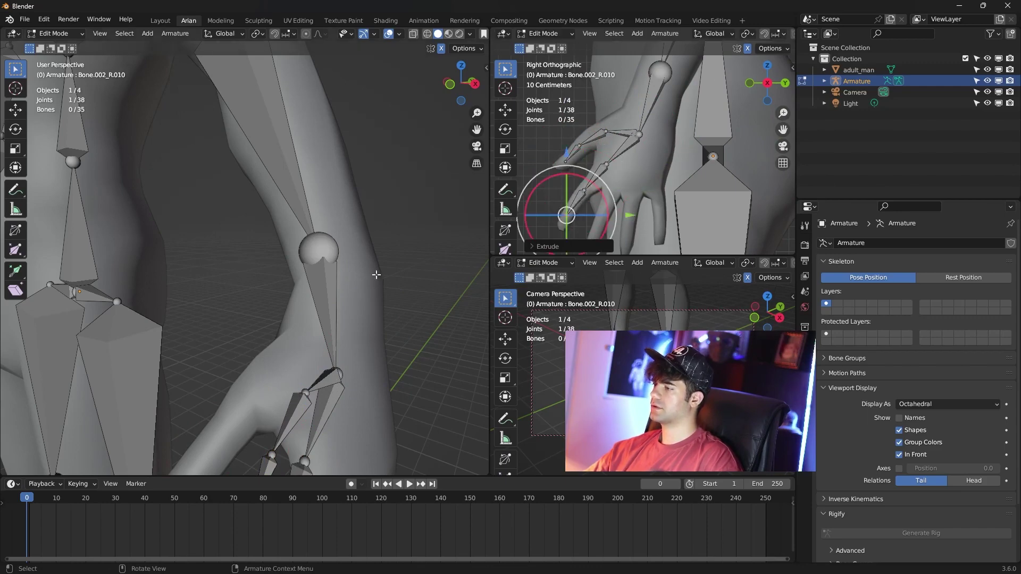
In Right Orthographic view, extrude an index-finger bone chain from the wrist to the fingertip
key(KP_3)
scroll(319, 266, up, 3)
shift+middle_drag(322, 271, 287, 142)
click(307, 144)
key(shift+e)
click(257, 239)
key(shift+e)
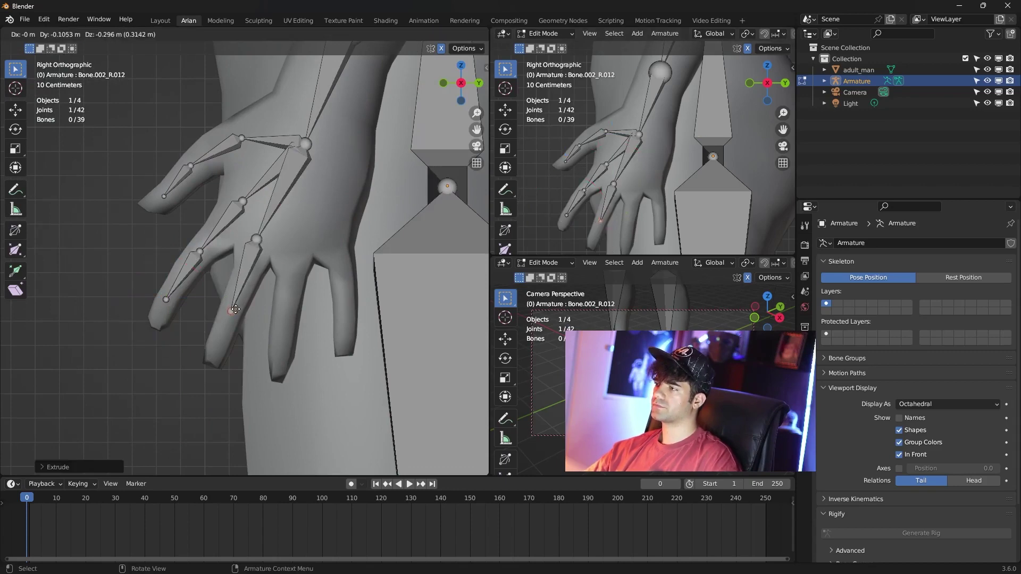
click(232, 303)
Extrude bone chains for the remaining two fingers, from the wrist out to each fingertip
key(shift+e)
click(220, 346)
click(305, 144)
key(shift+e)
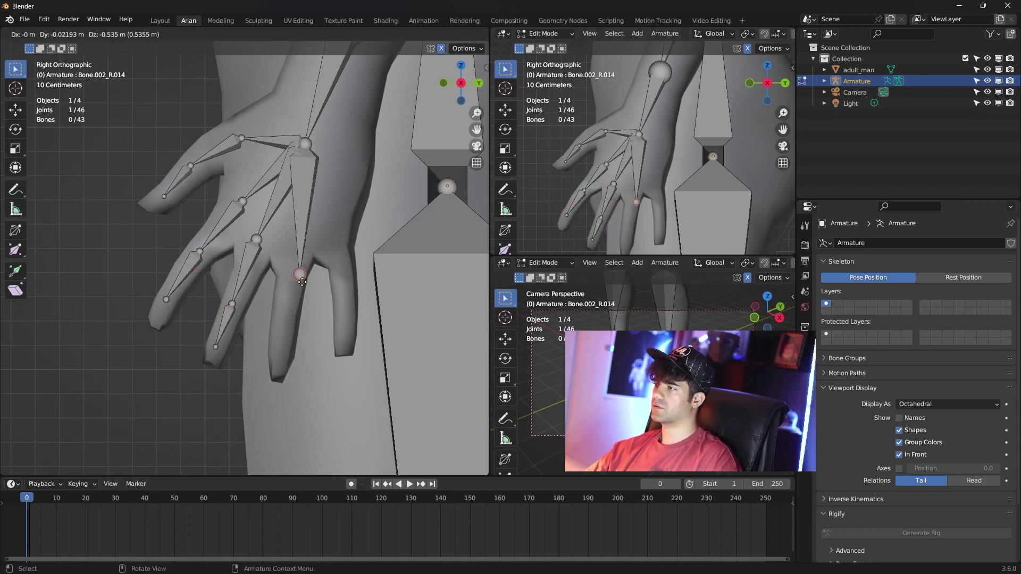
click(295, 259)
key(shift+e)
click(282, 320)
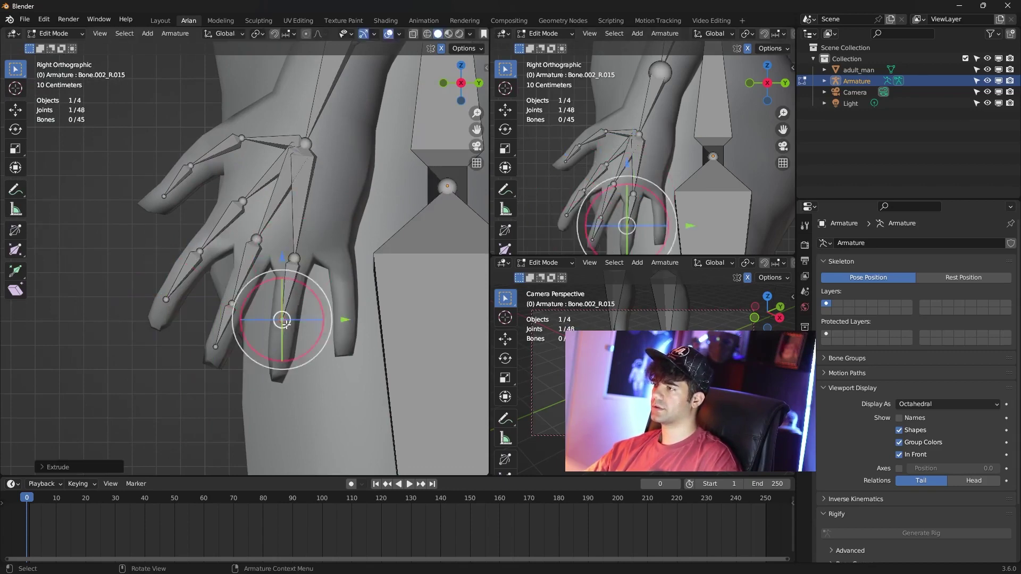
key(shift+e)
click(281, 354)
click(311, 148)
key(shift+e)
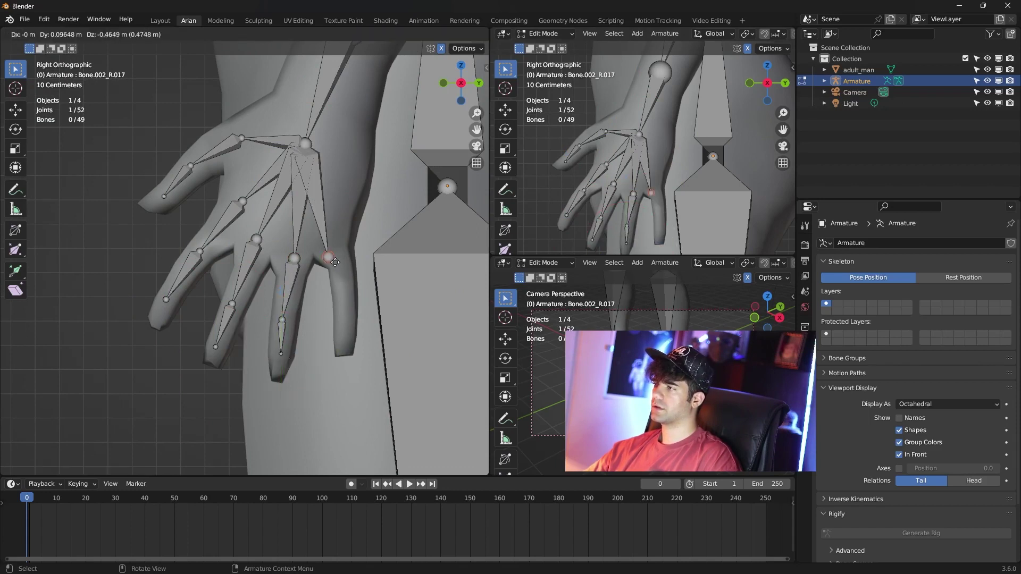
click(336, 251)
key(shift+e)
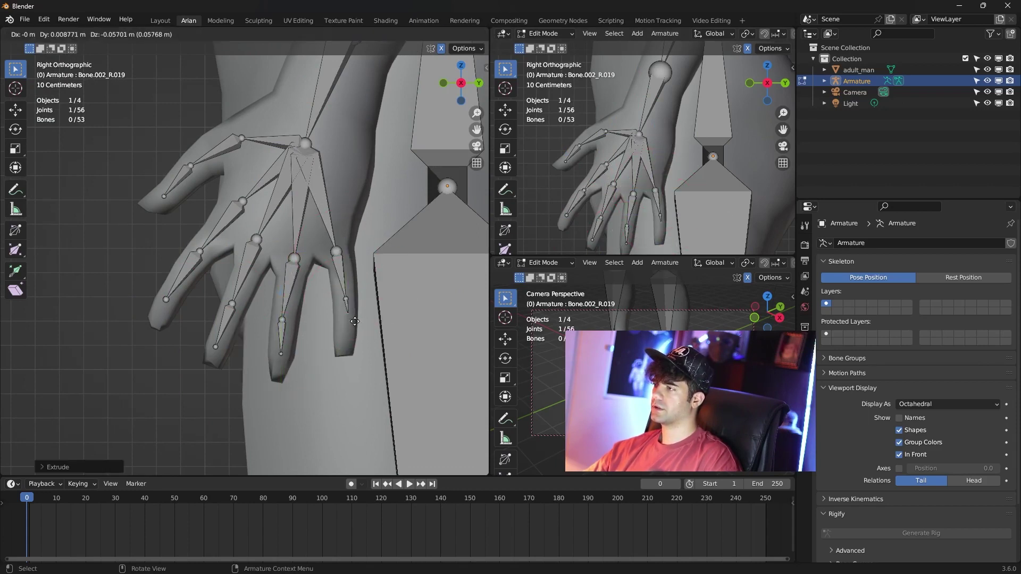
click(353, 344)
Move the thumb joints one by one inside the thumb, ending at the thumb tip
click(243, 202)
key(g)
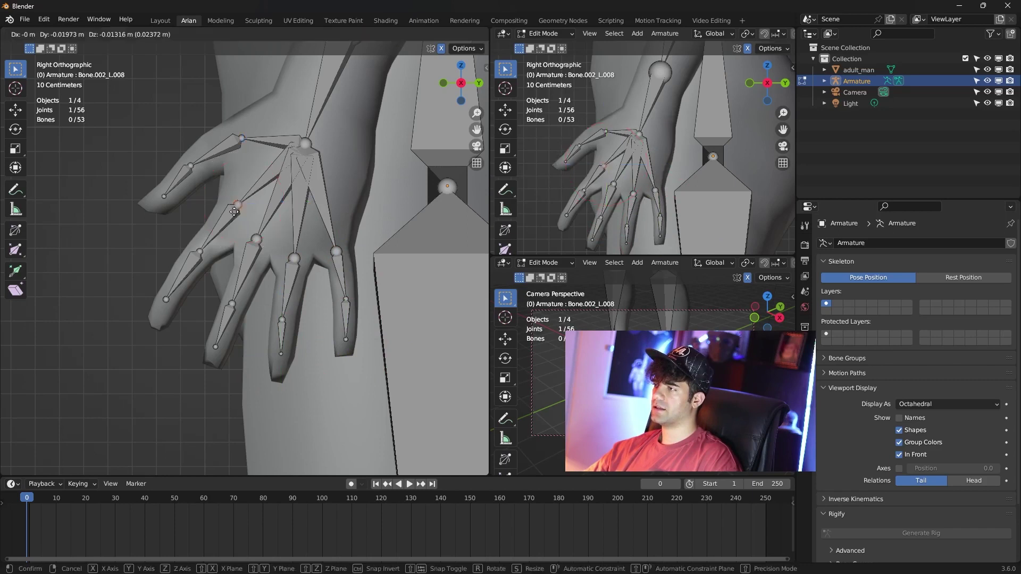
click(225, 223)
click(199, 251)
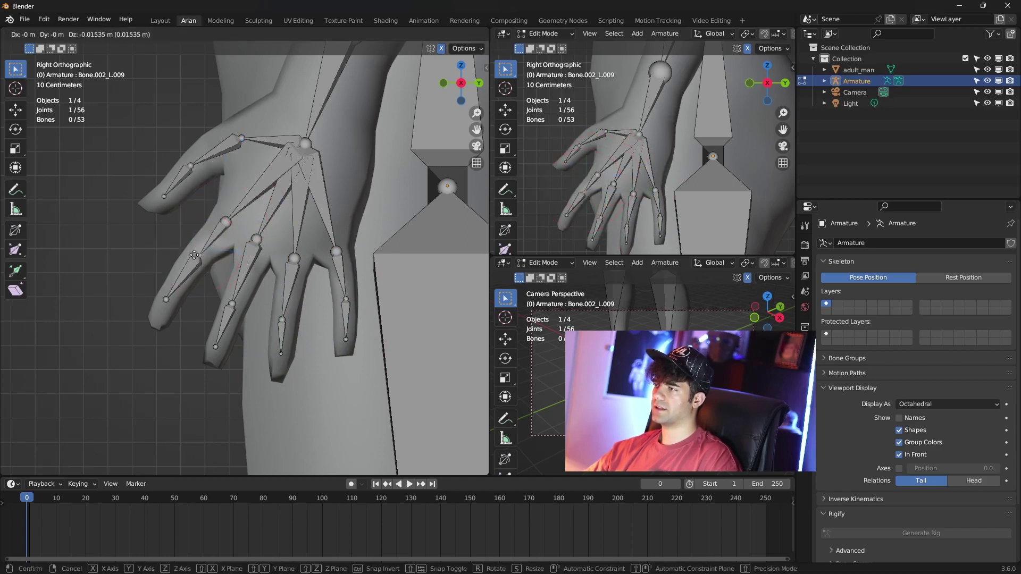
key(g)
click(176, 292)
key(g)
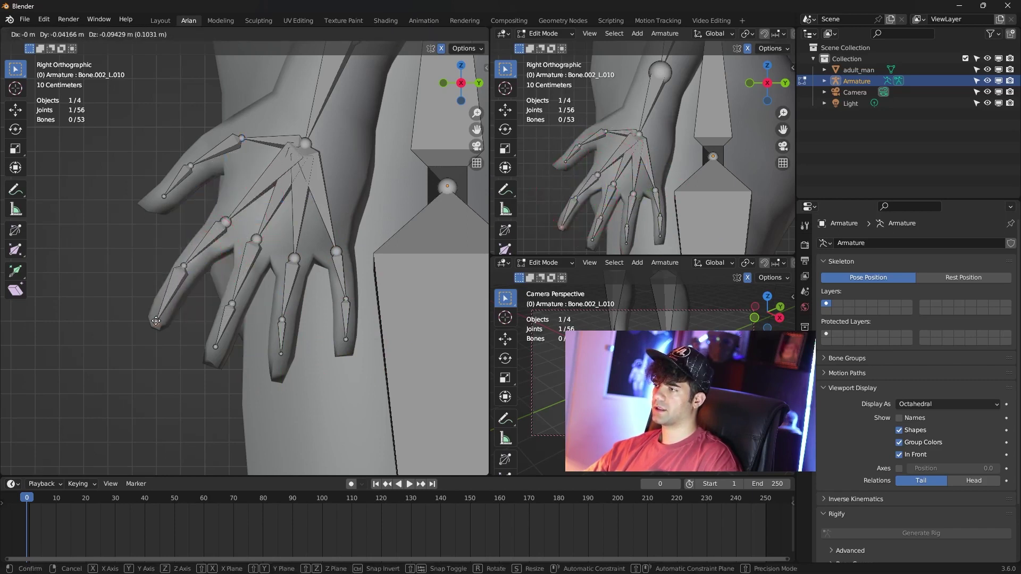
click(170, 309)
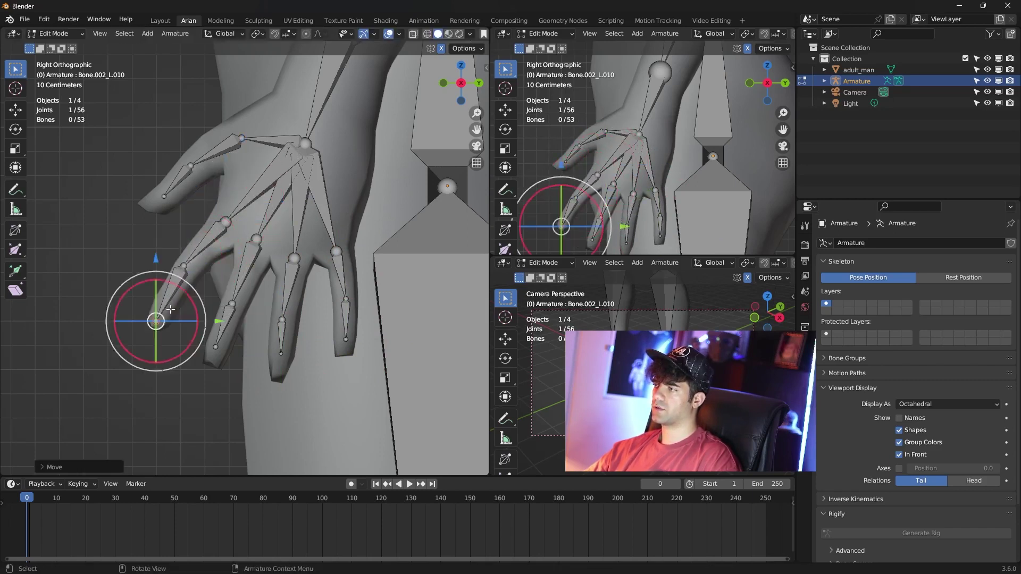
click(166, 195)
mouse_move(166, 195)
middle_down()
mouse_move(386, 229)
mouse_move(458, 228)
mouse_move(413, 232)
mouse_move(369, 215)
middle_up()
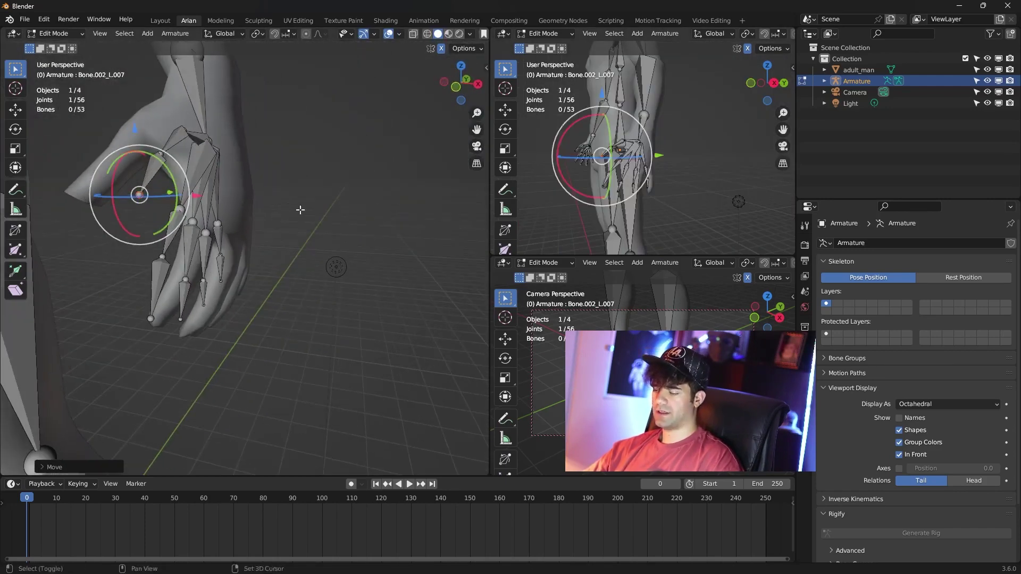
Fly the view up to the hand and slide the selected thumb joint along X
mouse_move(301, 210)
shift+middle_down()
mouse_move(401, 228)
mouse_move(353, 232)
shift+middle_up()
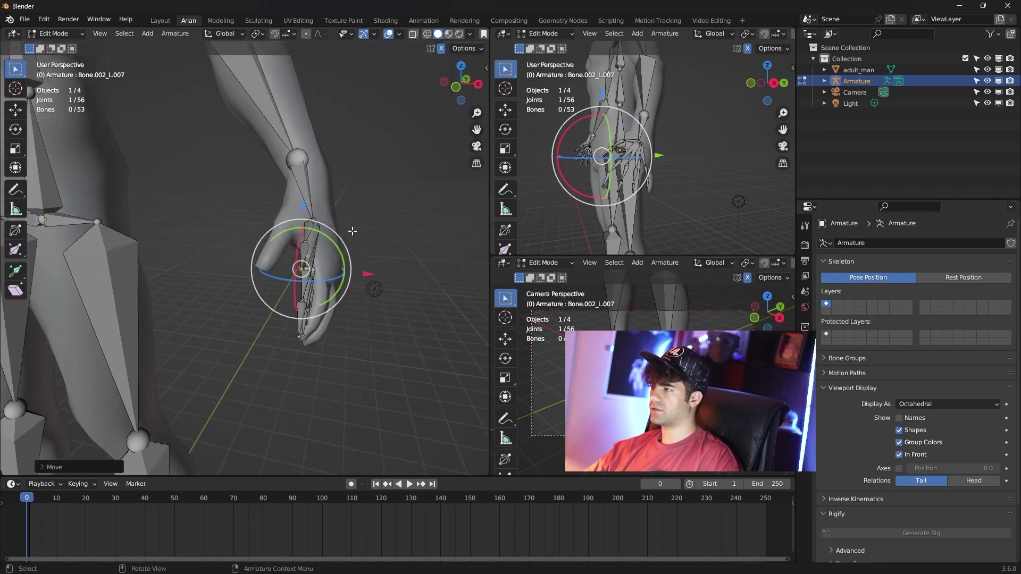
key(shift+grave)
key(w)
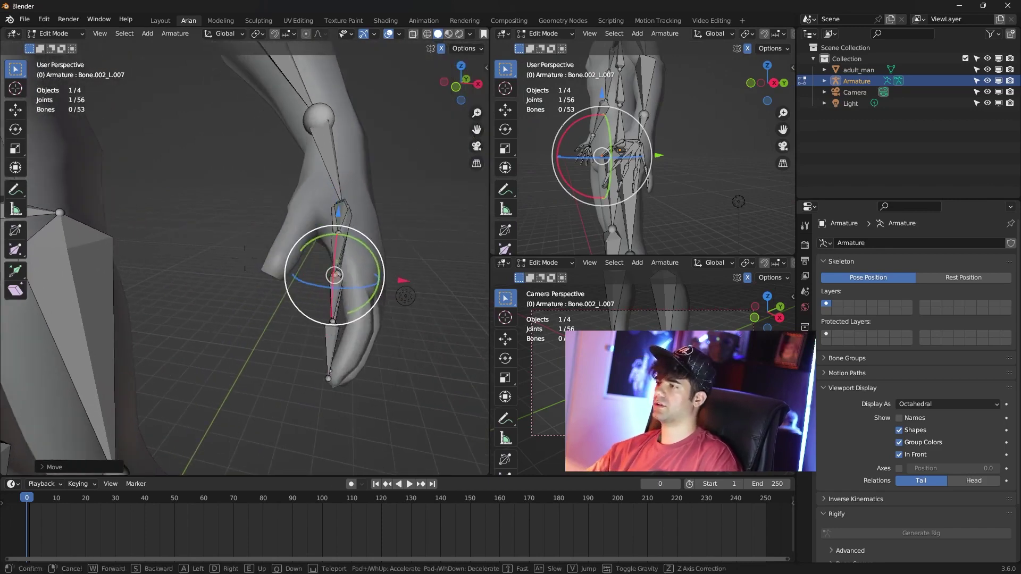
click(245, 258)
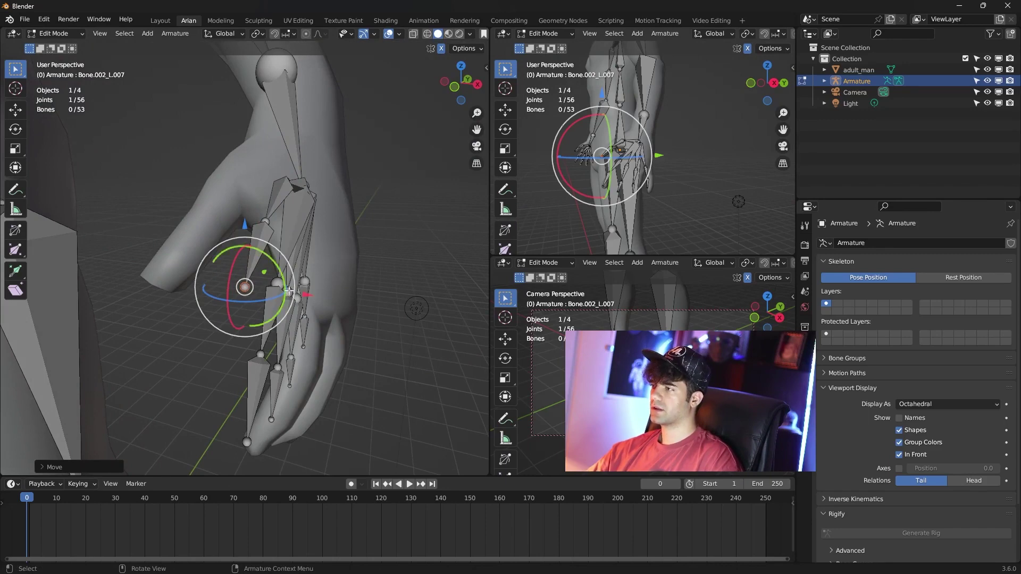
key(g)
key(x)
click(228, 285)
Slide the next thumb joint and the thumb-tip joint along X into the thumb
click(265, 222)
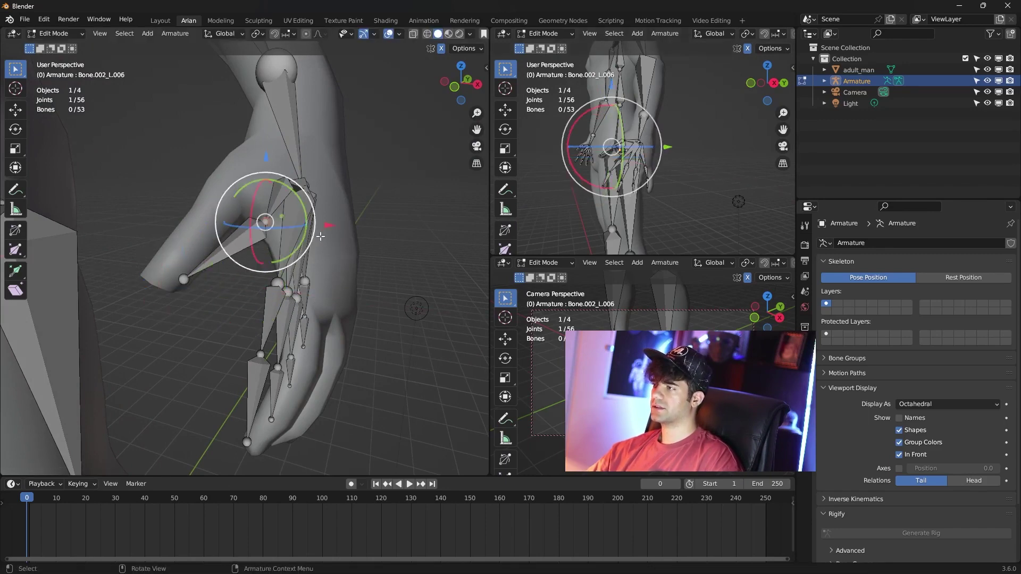
key(g)
key(x)
click(261, 234)
click(184, 279)
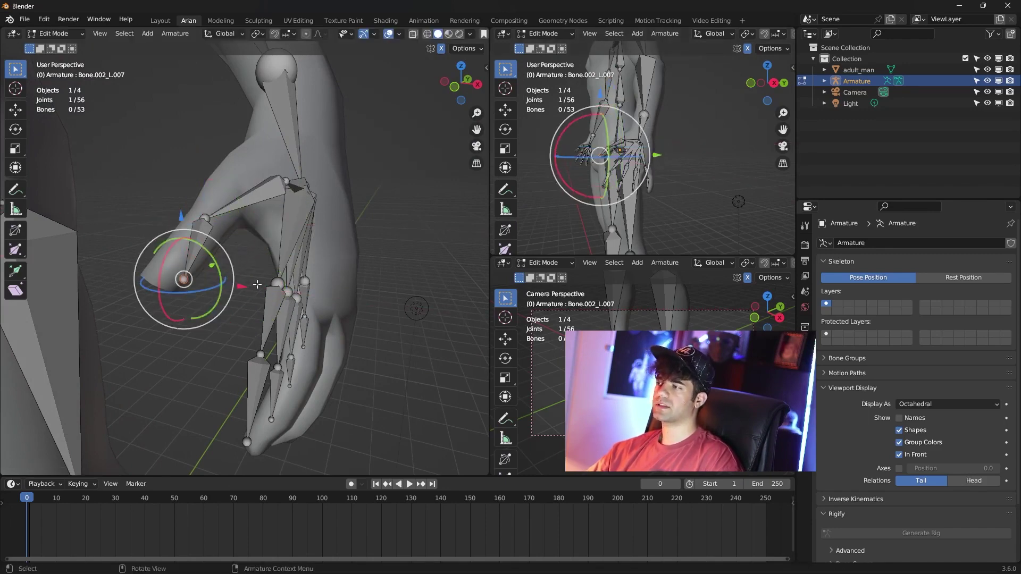
key(g)
key(x)
click(244, 285)
Raise the thumb-tip bone into the thumb and nudge the thumb's base joint
click(194, 246)
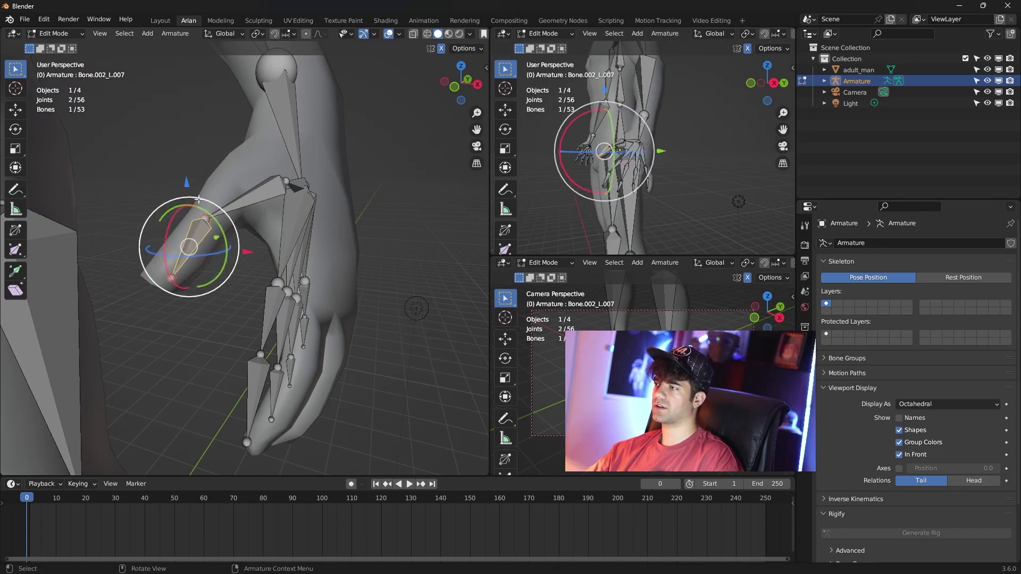
key(alt+a)
key(g)
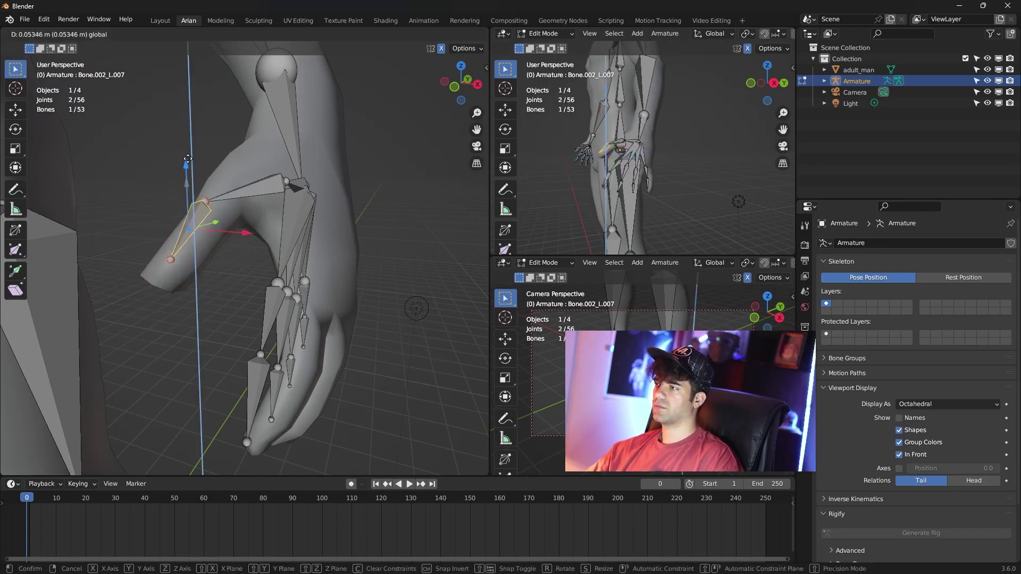
click(239, 192)
mouse_move(239, 192)
middle_down()
mouse_move(290, 187)
mouse_move(243, 168)
mouse_move(298, 166)
middle_up()
click(227, 169)
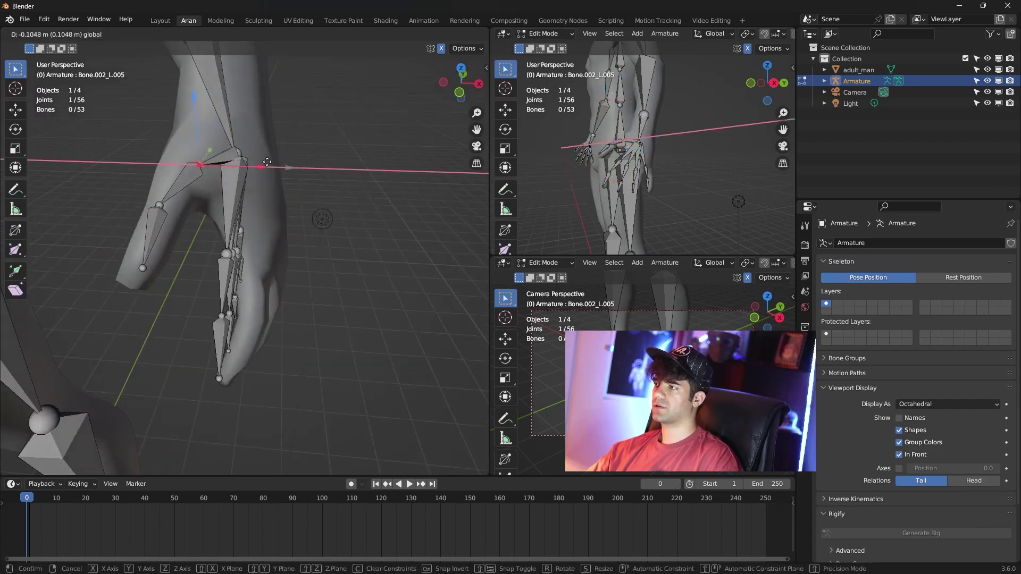
drag(298, 166, 298, 167)
Move two finger joints along the X axis so they sit inside the fingers
mouse_move(298, 167)
middle_down()
mouse_move(254, 319)
mouse_move(313, 319)
mouse_move(366, 289)
mouse_move(387, 263)
middle_up()
click(221, 317)
key(g)
key(x)
click(266, 320)
click(330, 288)
key(g)
key(x)
click(421, 289)
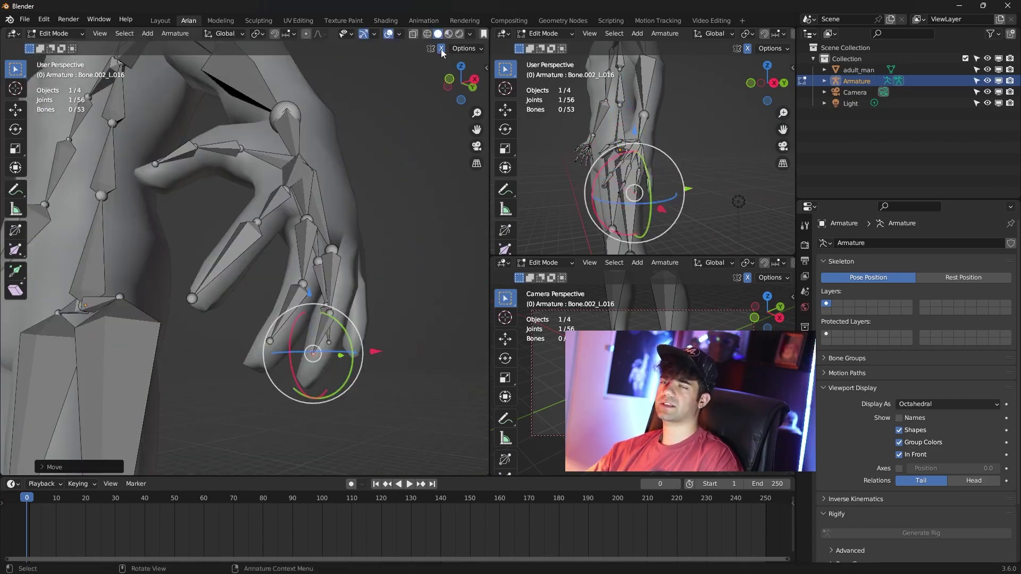
Rotate a finger's three bones with the gizmo so they follow the finger's curve
mouse_move(469, 250)
shift+middle_down()
mouse_move(352, 270)
mouse_move(266, 224)
shift+middle_up()
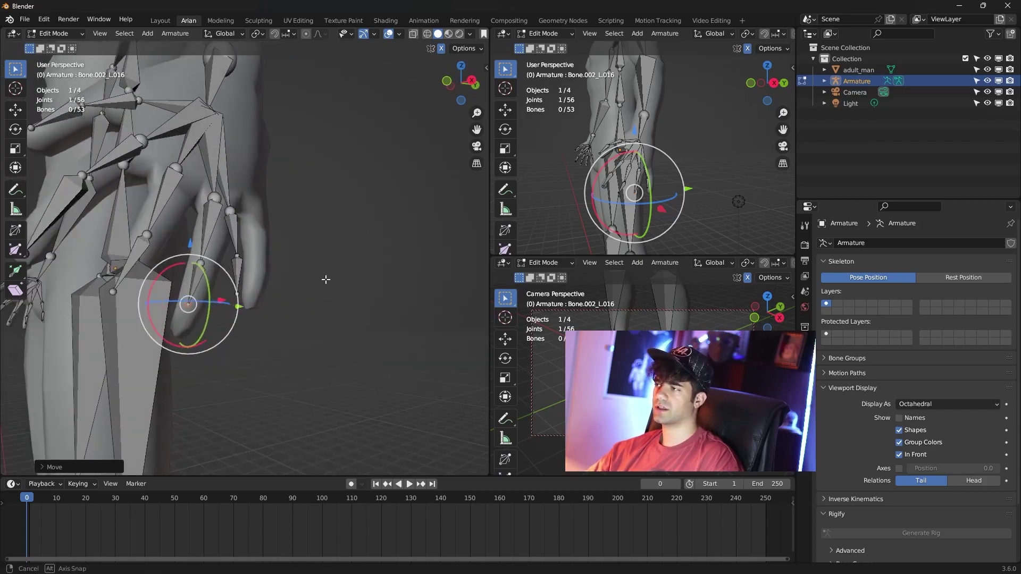
click(230, 212)
mouse_move(278, 195)
mouse_down()
mouse_move(269, 194)
mouse_move(297, 181)
mouse_up()
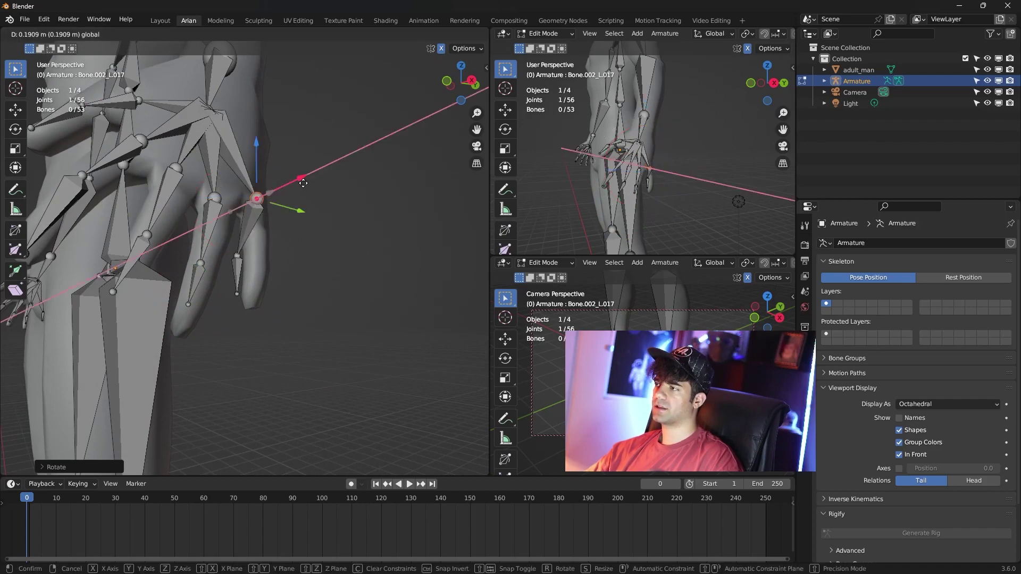
click(238, 257)
mouse_move(269, 244)
mouse_down()
mouse_move(297, 239)
mouse_move(271, 244)
mouse_up()
click(237, 294)
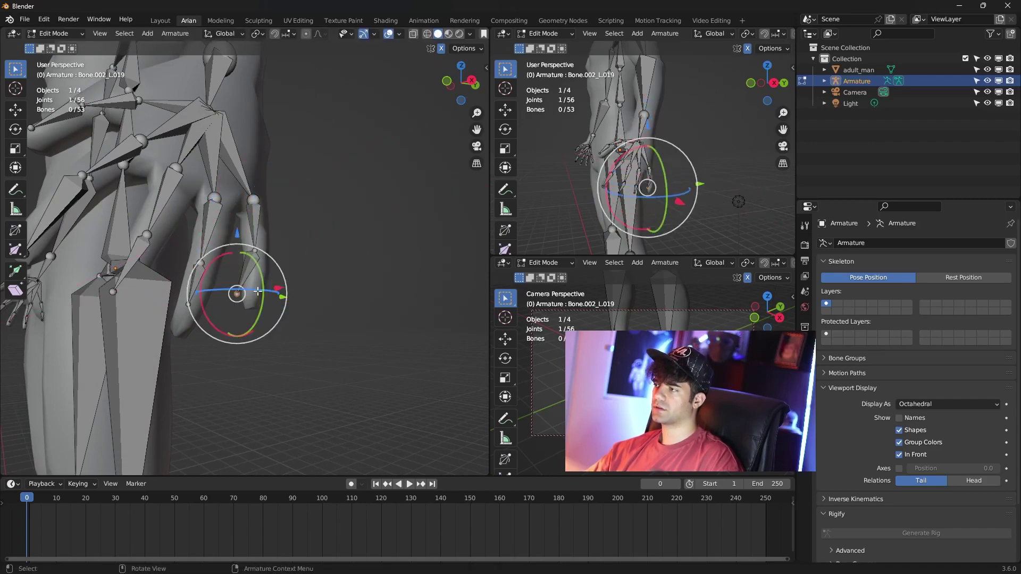
drag(280, 287, 291, 289)
click(317, 186)
In right side view, move the neck joint along Y into the neck
scroll(317, 187, down, 4)
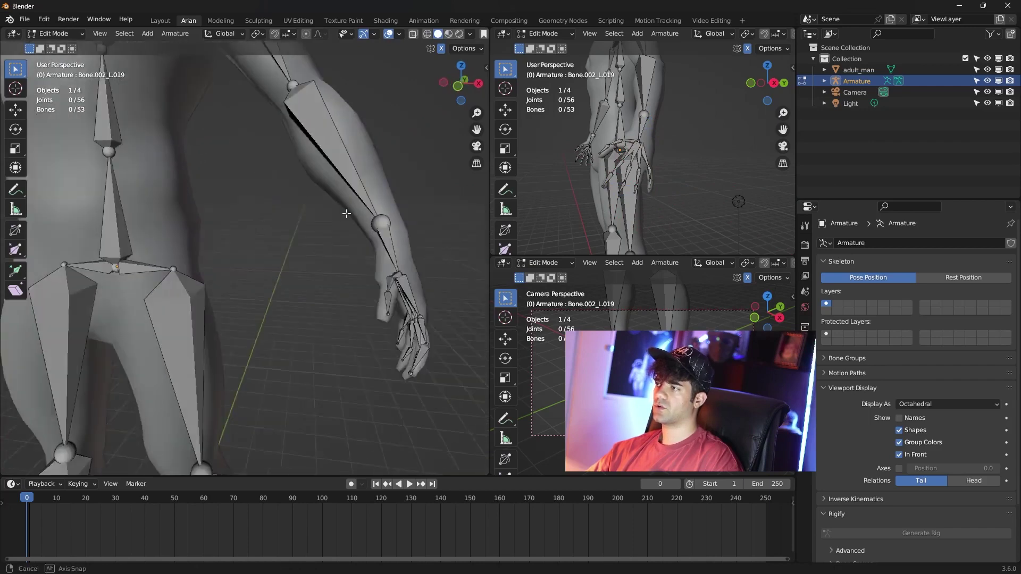
mouse_move(330, 223)
middle_down()
mouse_move(345, 243)
mouse_move(337, 182)
middle_up()
key(KP_3)
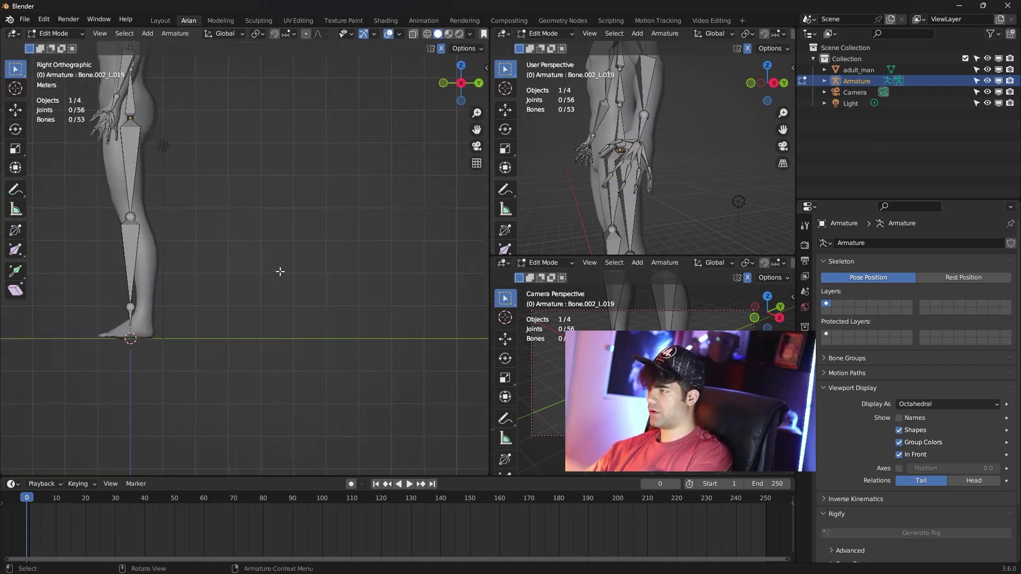
mouse_move(267, 277)
shift+middle_down()
mouse_move(340, 412)
mouse_move(343, 476)
shift+middle_up()
scroll(353, 256, up, 4)
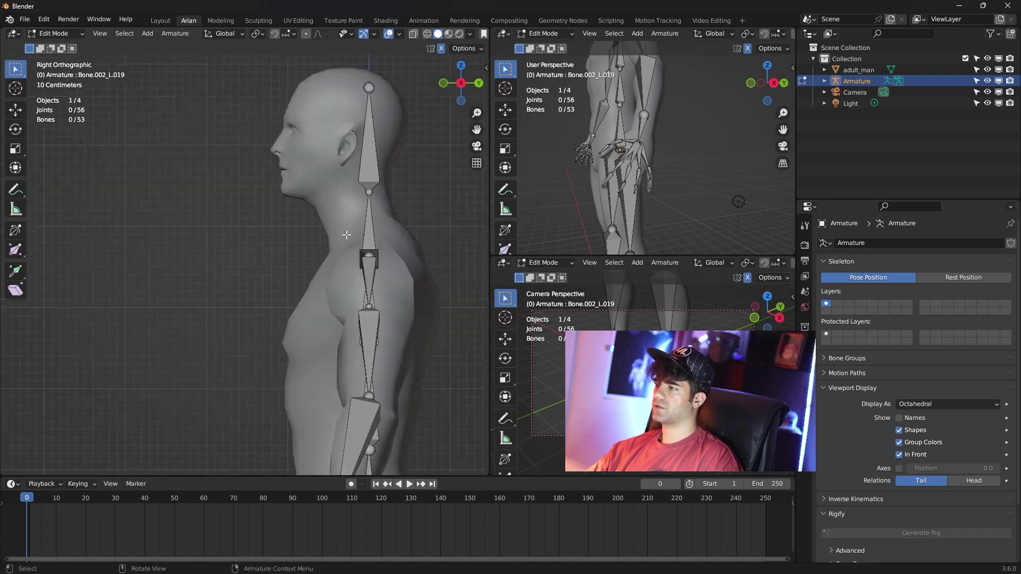
mouse_move(353, 255)
shift+middle_down()
mouse_move(249, 280)
mouse_move(240, 326)
shift+middle_up()
key(c)
click(278, 273)
key(Escape)
key(g)
key(y)
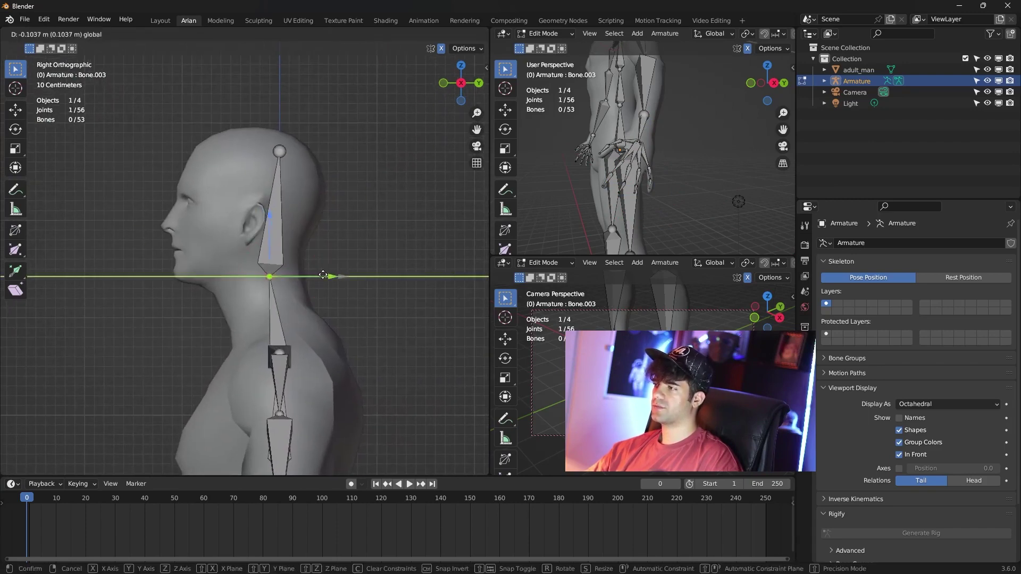
click(300, 280)
Move the top-of-head joint along Y to line up over the neck
key(c)
click(278, 151)
key(Escape)
key(g)
key(y)
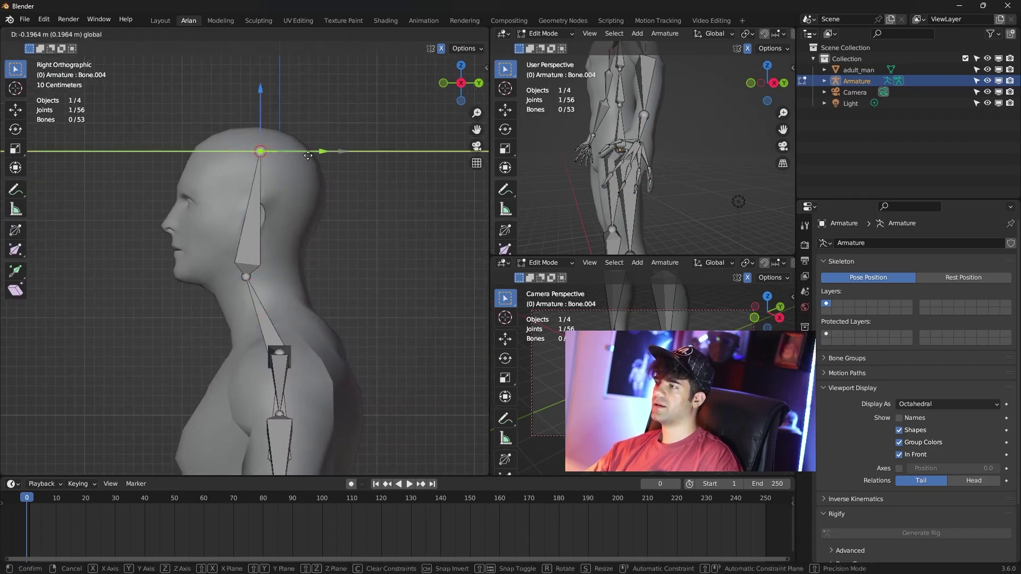
click(291, 159)
scroll(295, 223, down, 3)
shift+middle_drag(296, 223, 319, 106)
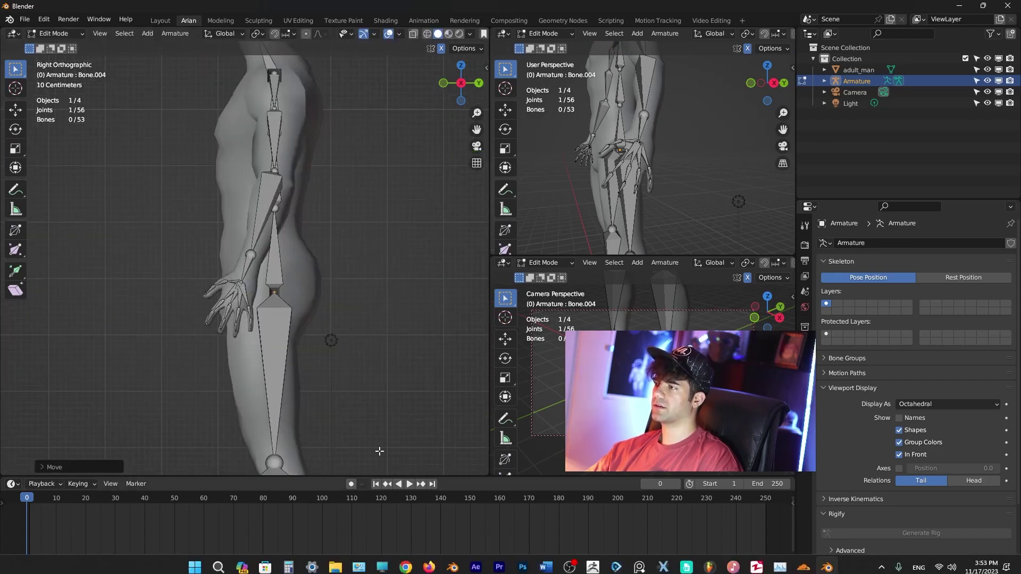
scroll(365, 154, up, 3)
shift+scroll(328, 196, down, 2)
scroll(300, 212, up, 1)
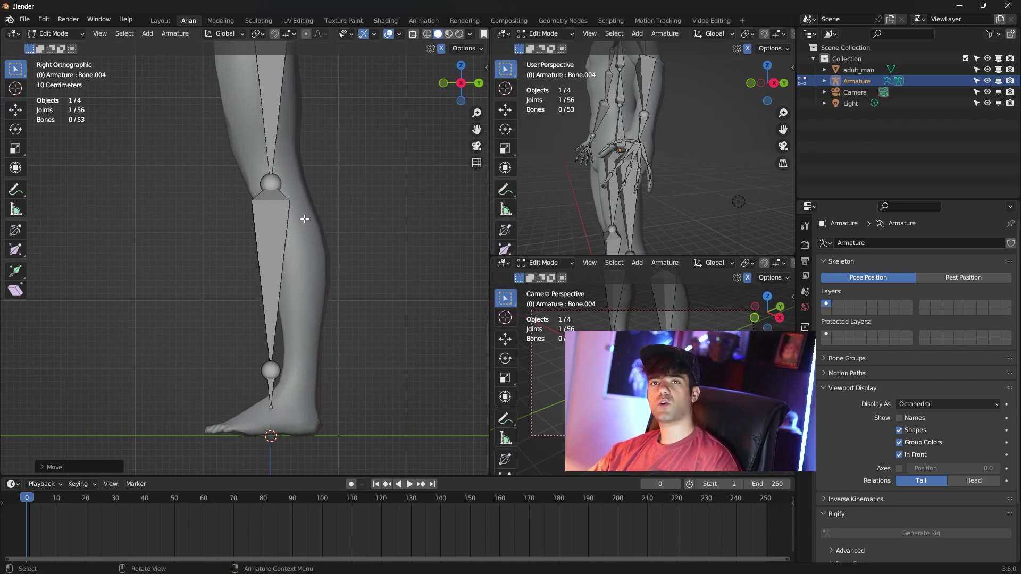
Move the knee and ankle joints and the shin bone inside the leg
click(282, 196)
drag(335, 185, 316, 184)
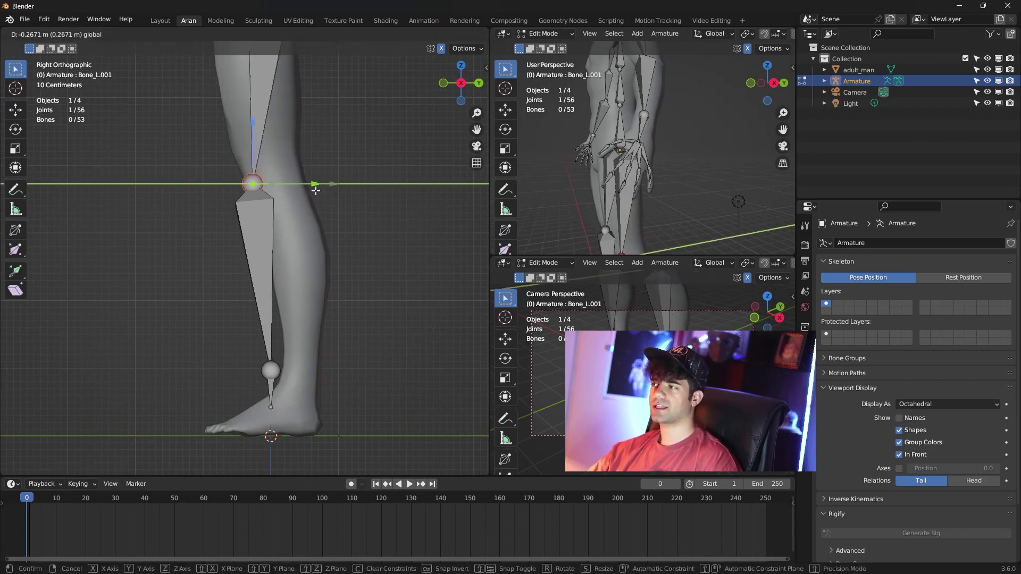
click(271, 368)
drag(334, 374, 364, 373)
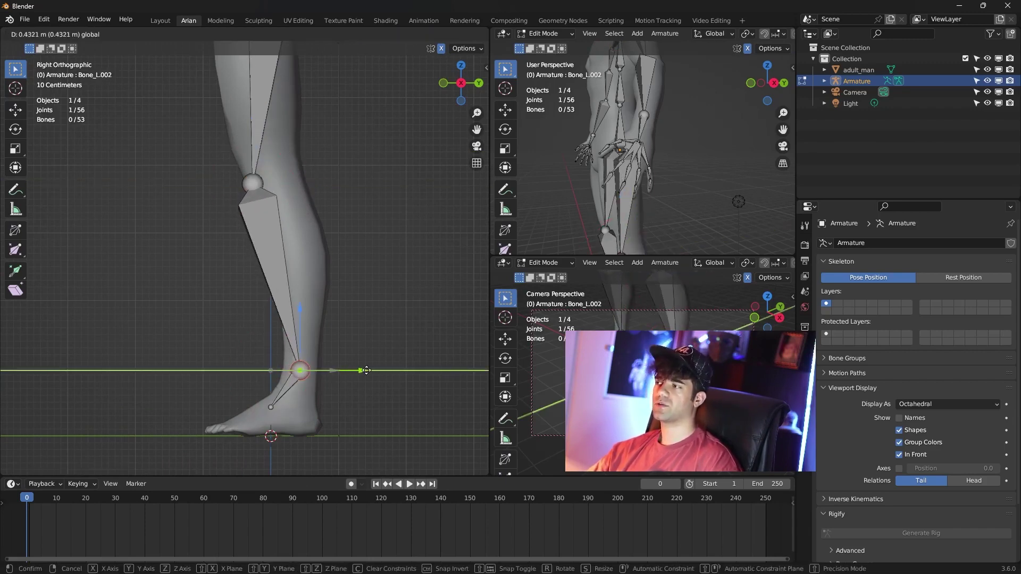
click(266, 191)
key(g)
key(y)
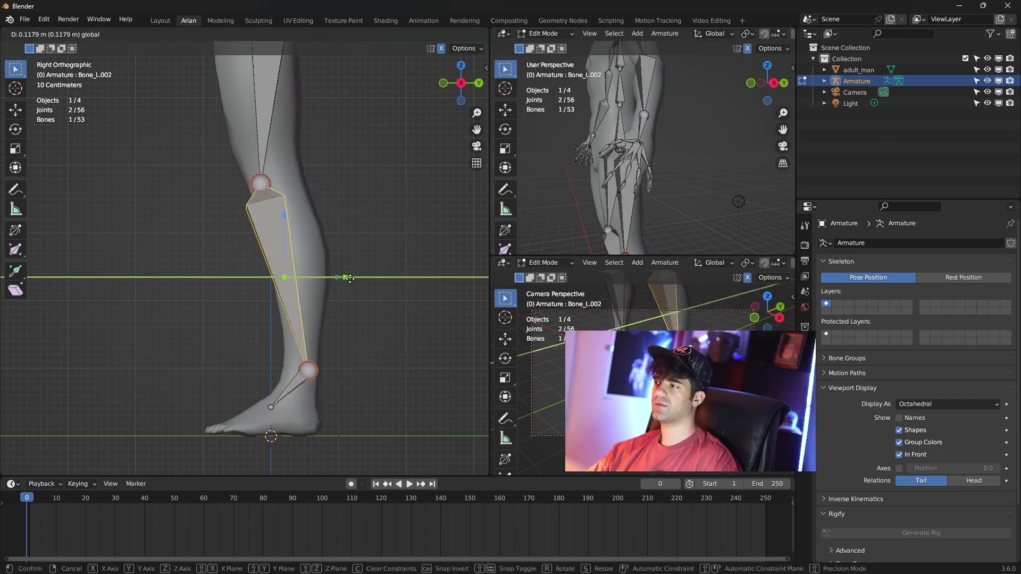
click(339, 301)
Shift the foot joint along Y and extrude a new toe bone toward the toes
scroll(357, 340, up, 3)
click(290, 345)
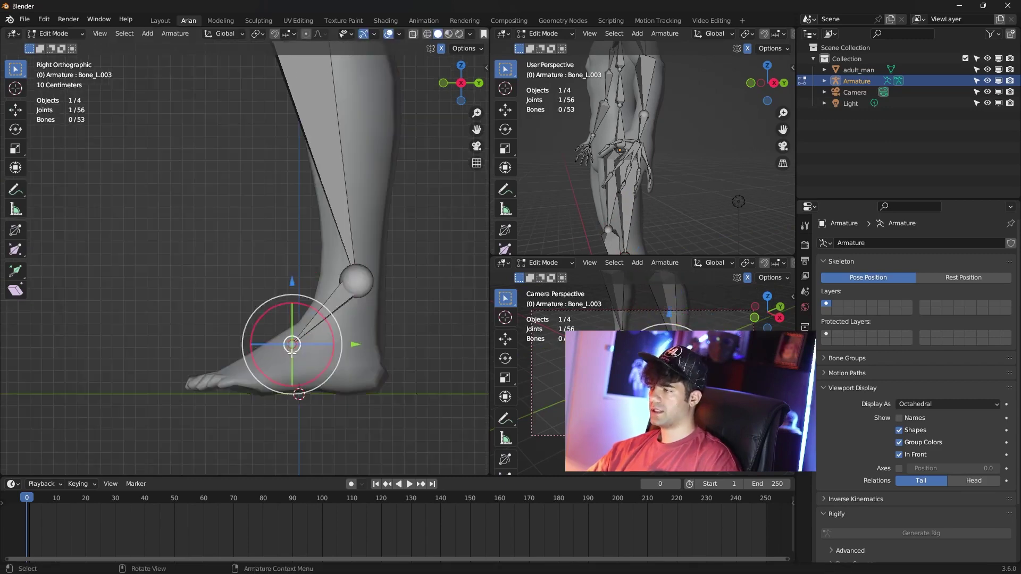
key(g)
key(y)
click(328, 351)
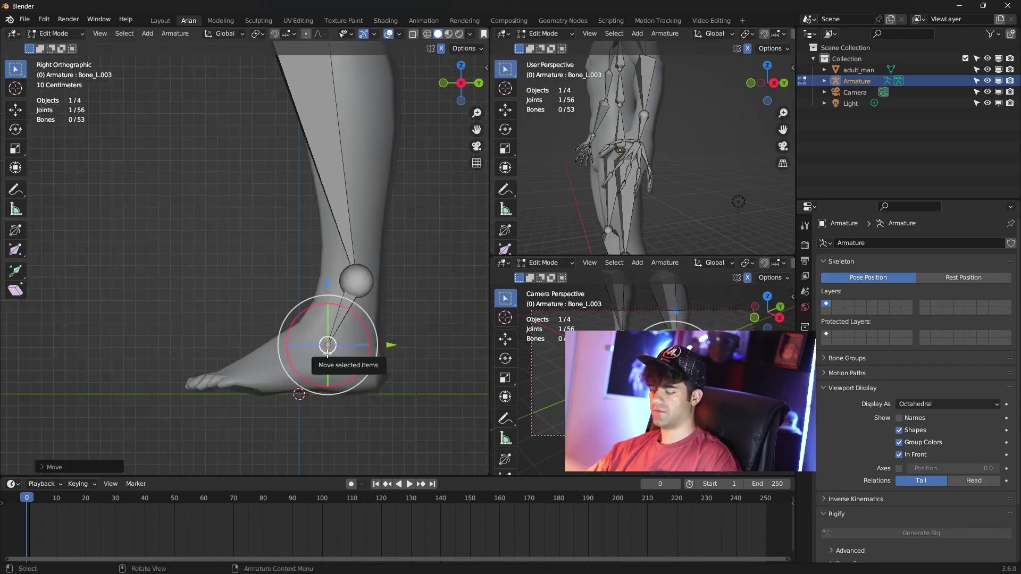
key(e)
click(321, 372)
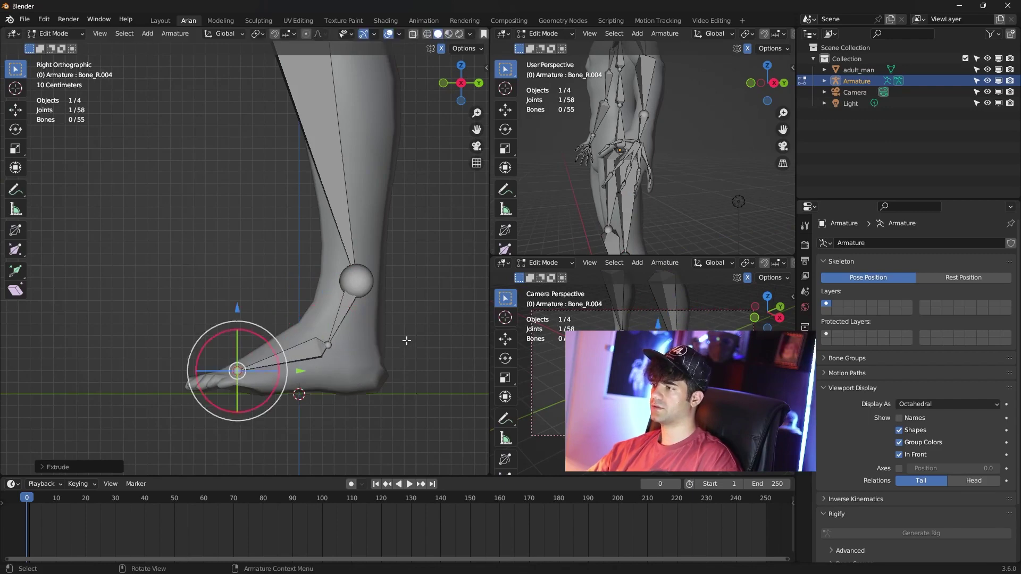
scroll(407, 341, down, 6)
middle_drag(407, 341, 308, 300)
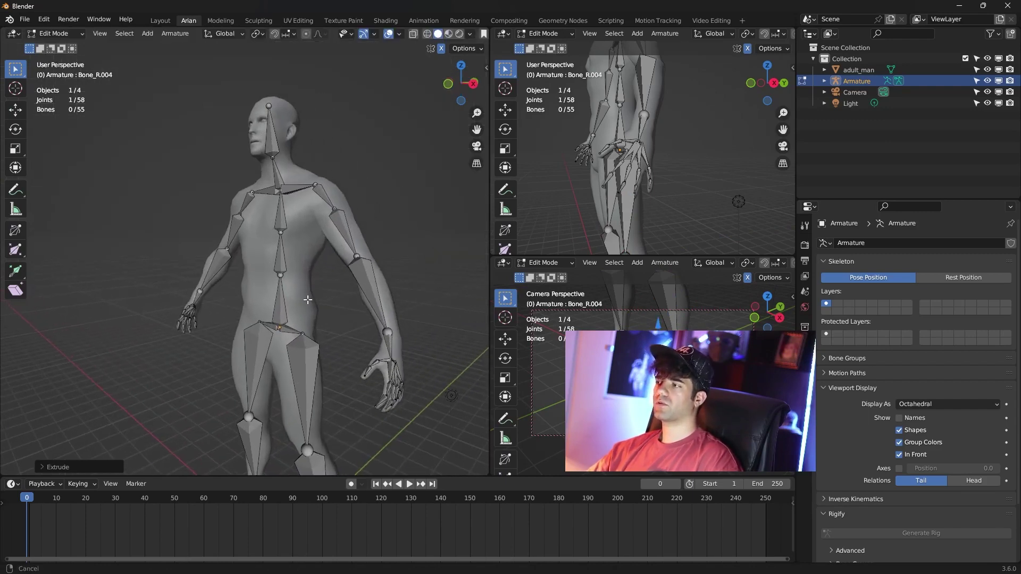
In Object Mode, parent adult_man to the Armature using With Automatic Weights
key(Tab)
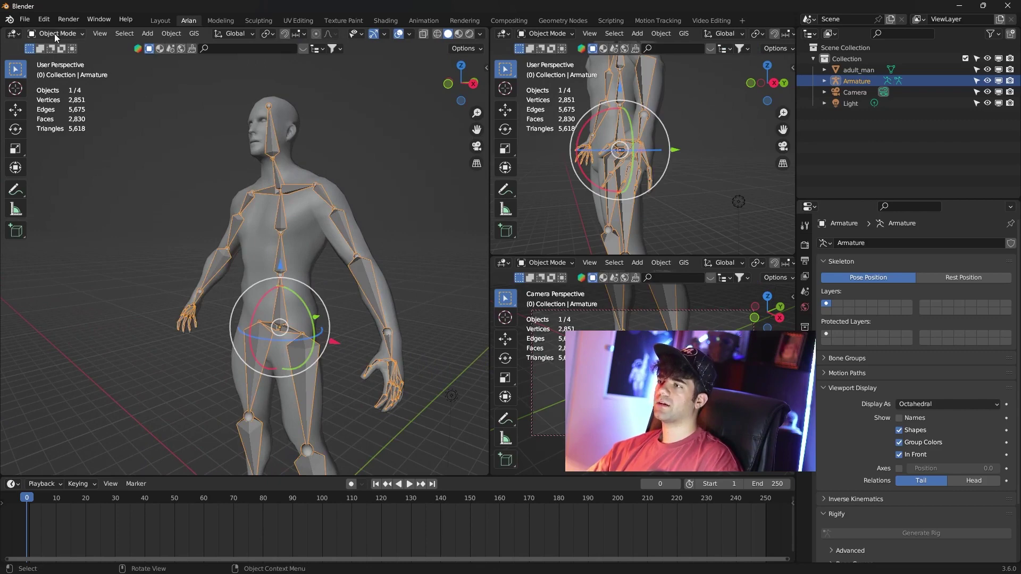
click(54, 34)
click(170, 68)
mouse_move(171, 68)
middle_down()
mouse_move(359, 205)
mouse_move(314, 232)
middle_up()
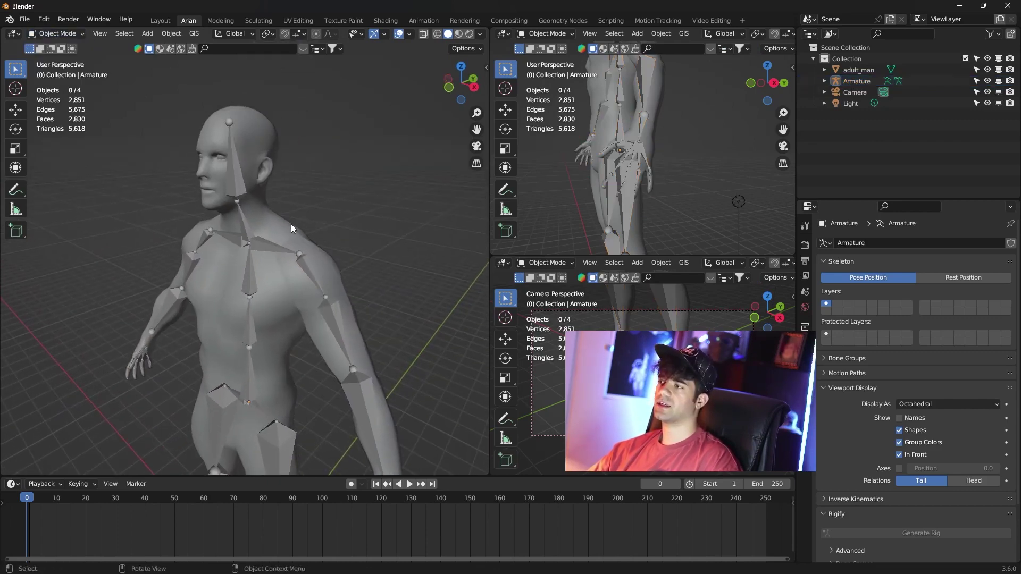
click(291, 228)
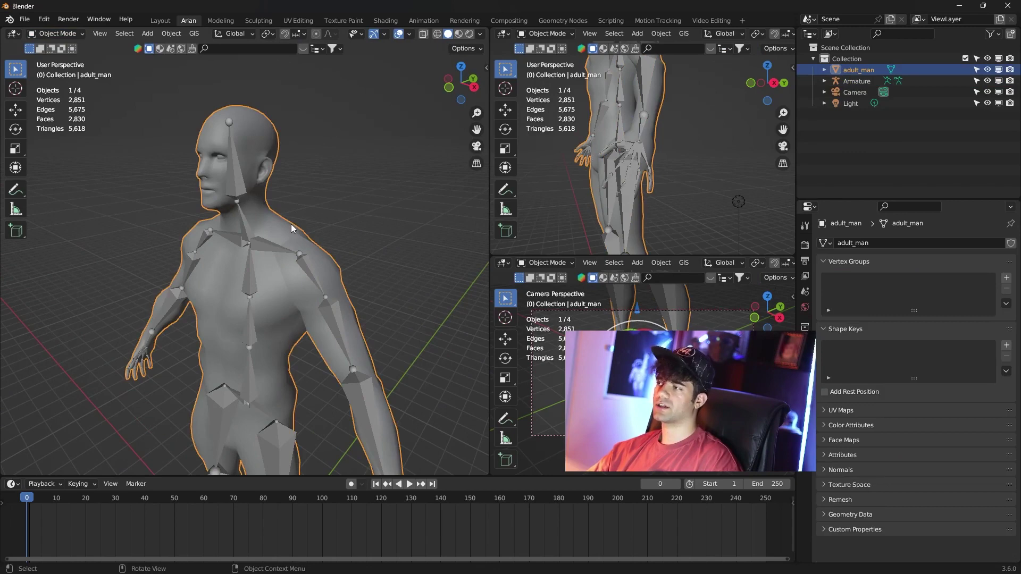
shift+click(266, 244)
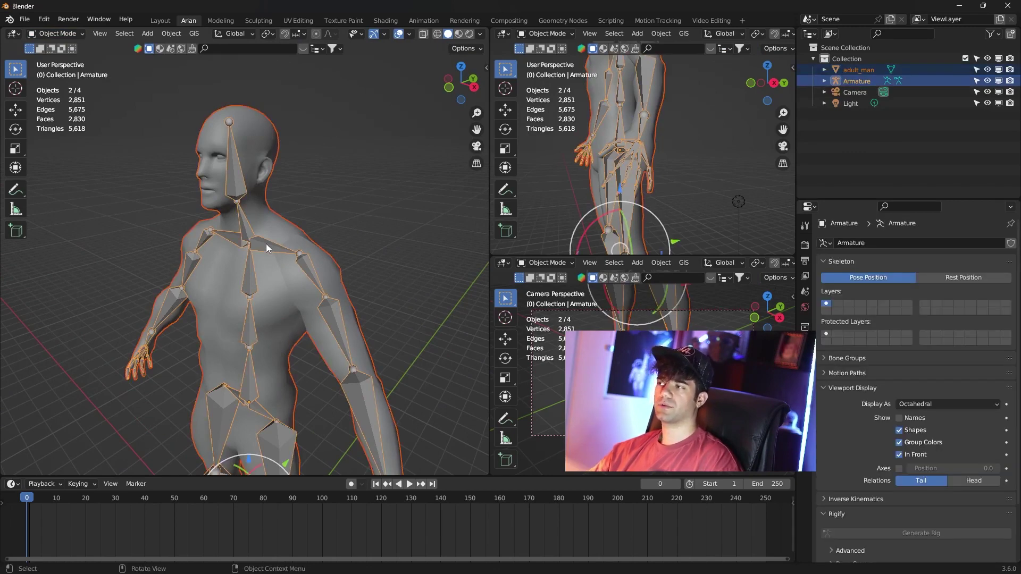
key(ctrl+p)
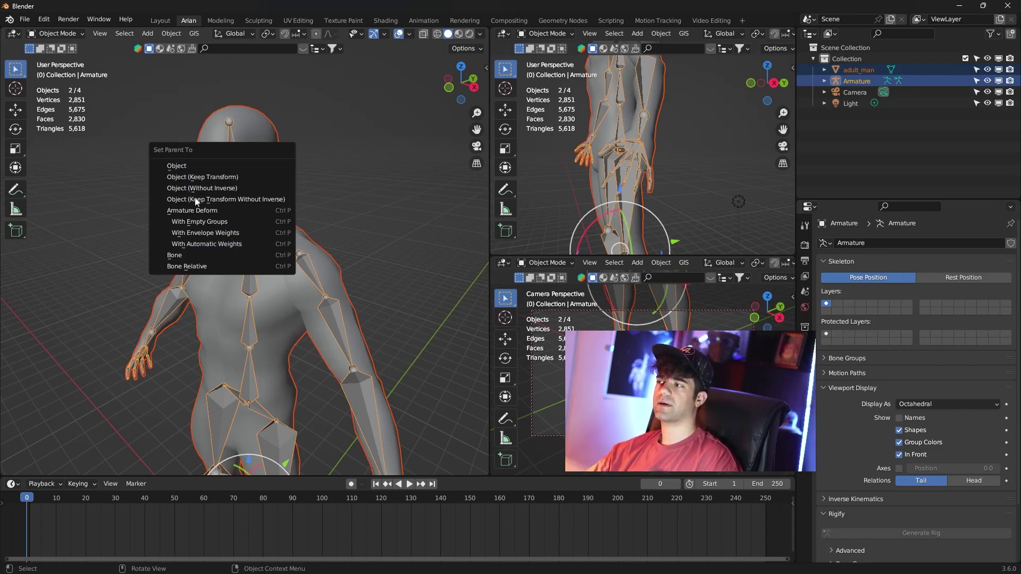
click(238, 246)
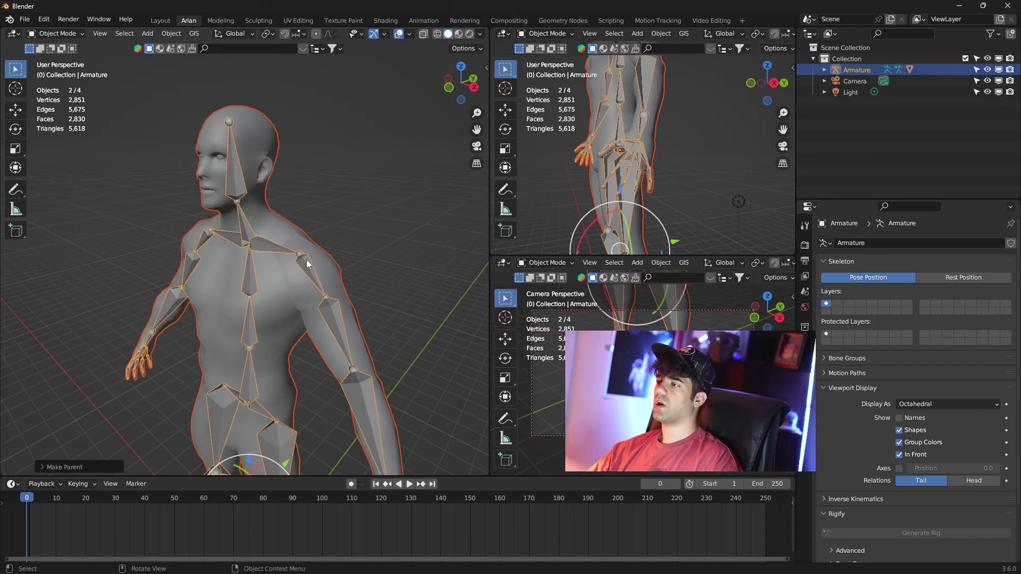
click(55, 33)
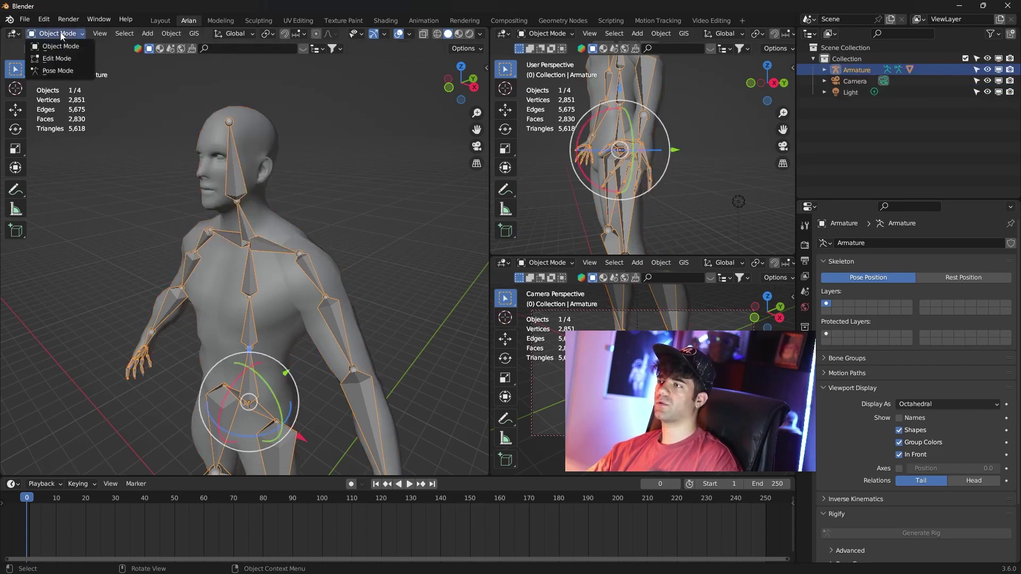
click(75, 71)
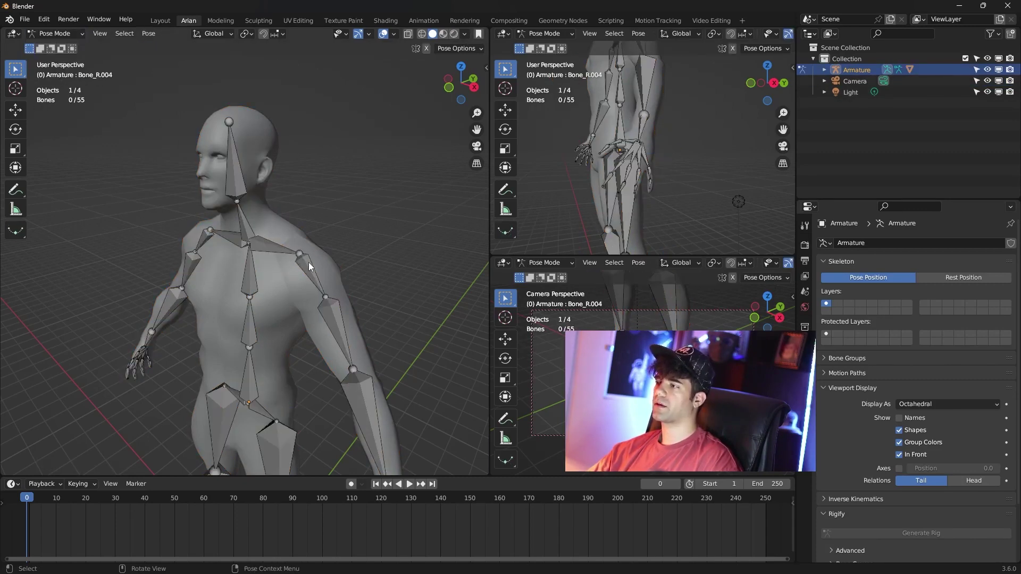
key(KP_1)
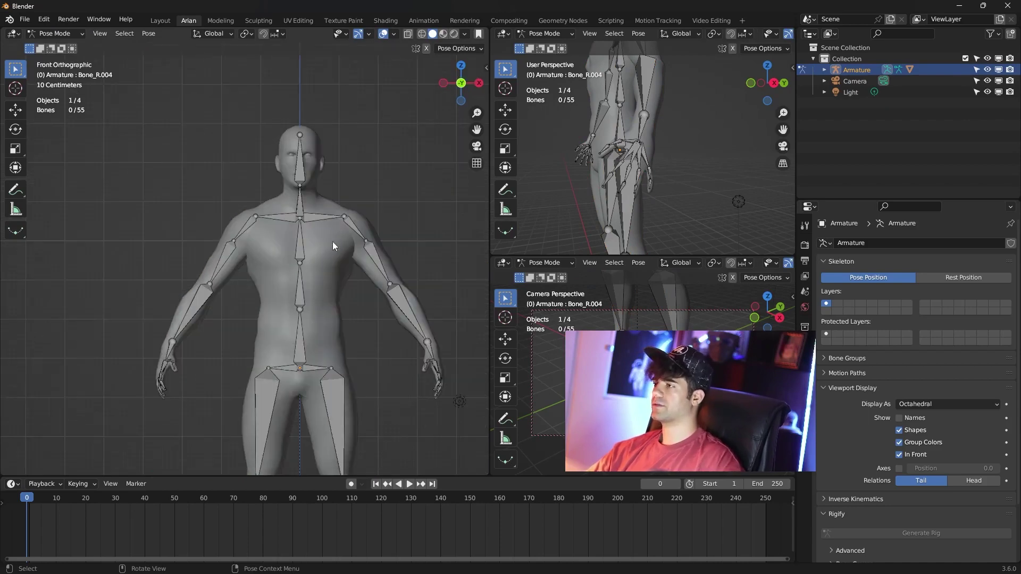
click(361, 218)
middle_drag(362, 219, 311, 205)
key(r)
key(y)
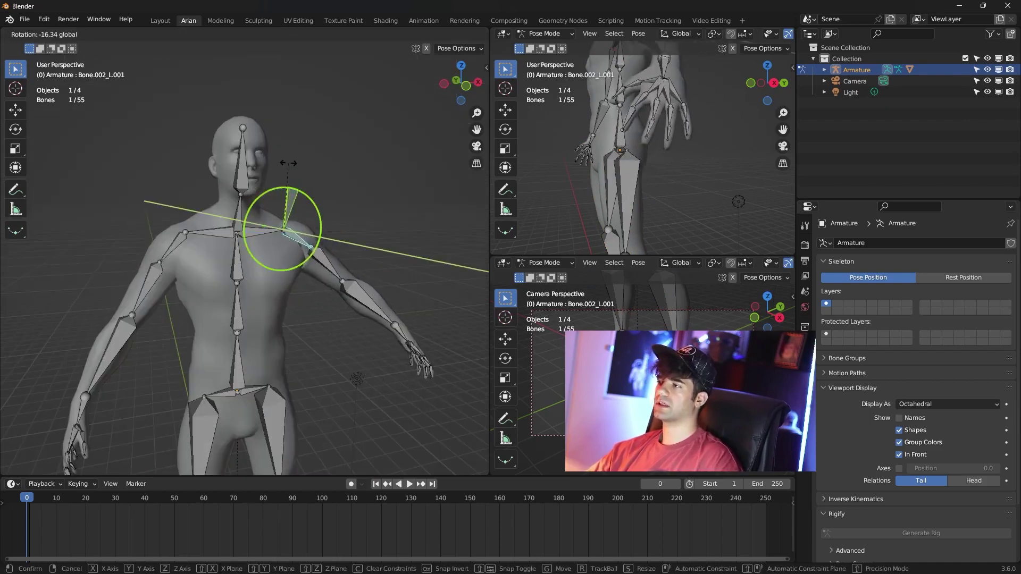
click(286, 154)
shift+middle_drag(313, 286, 330, 122)
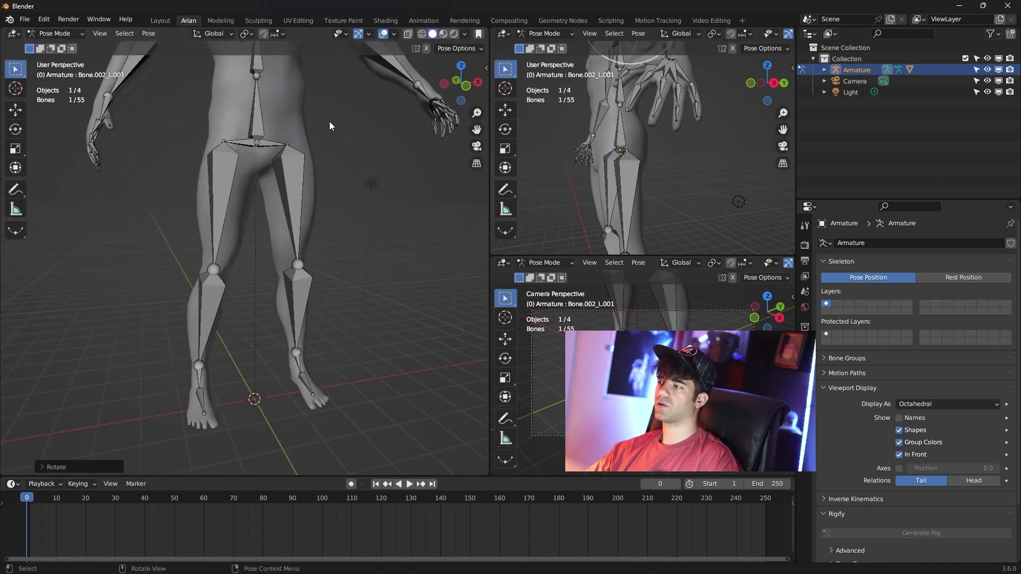
click(291, 194)
key(r)
key(r)
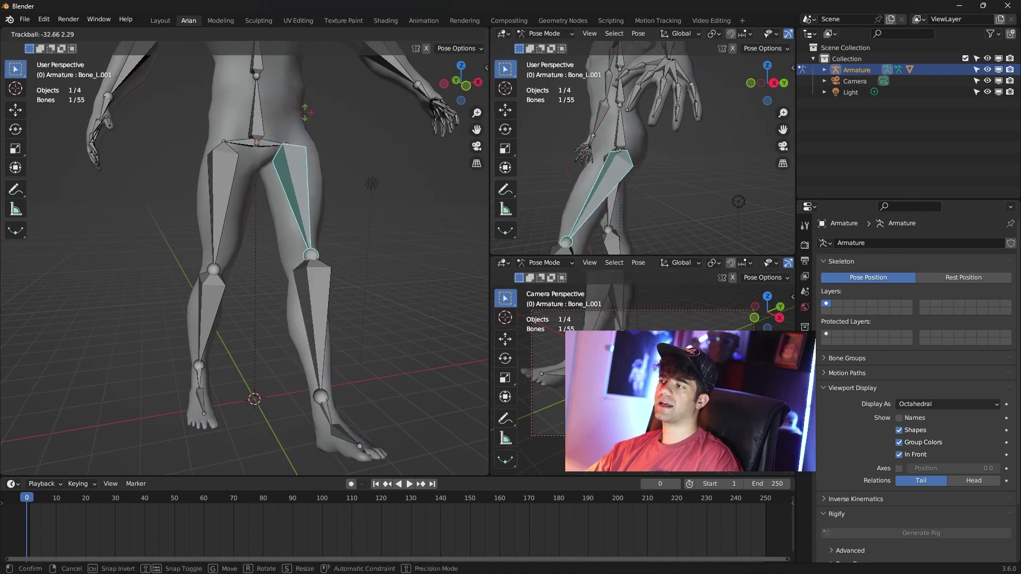
click(316, 143)
mouse_move(316, 142)
shift+middle_down()
mouse_move(325, 295)
mouse_move(297, 244)
shift+middle_up()
click(304, 234)
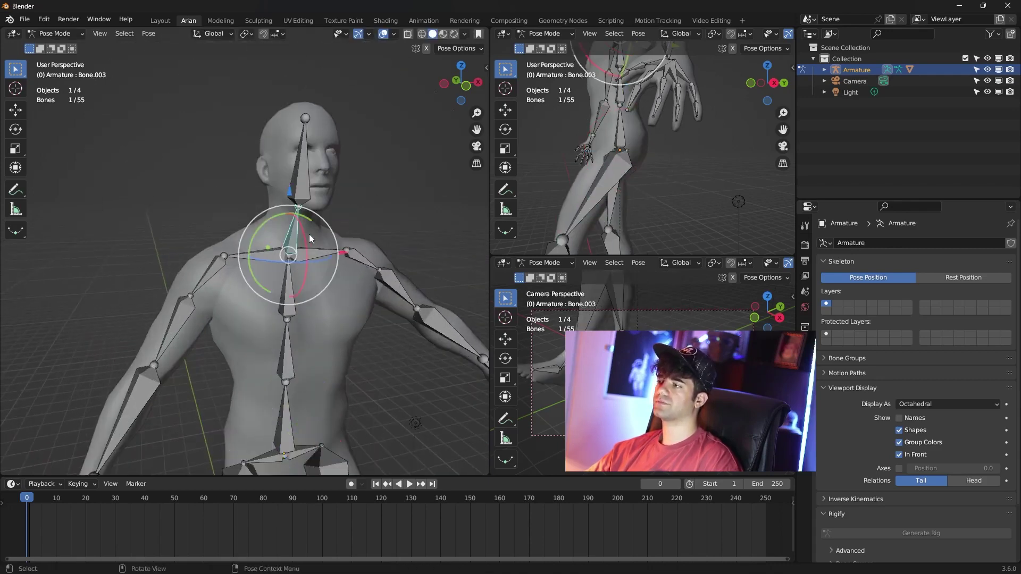
key(r)
key(r)
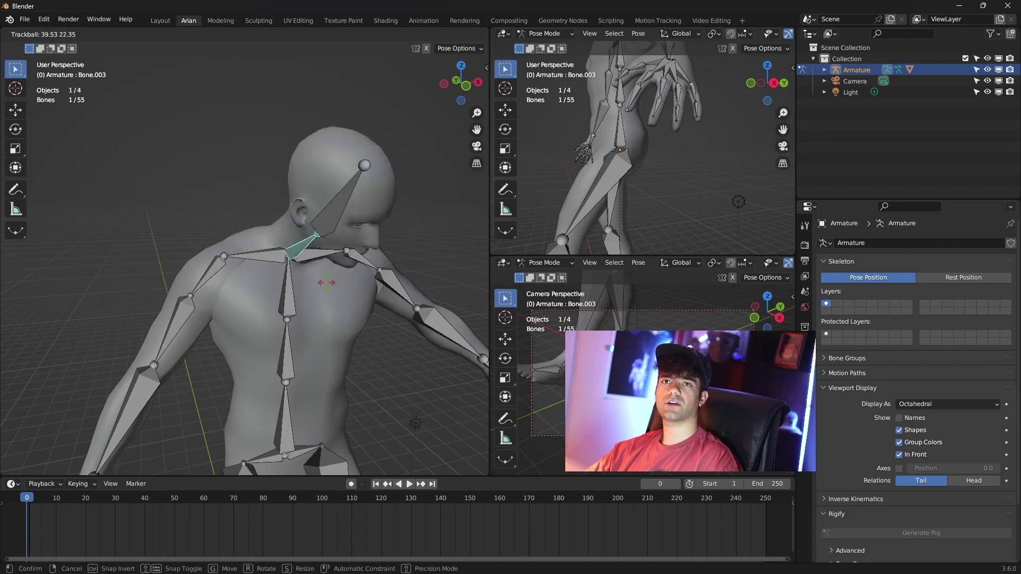
click(322, 264)
drag(468, 93, 454, 85)
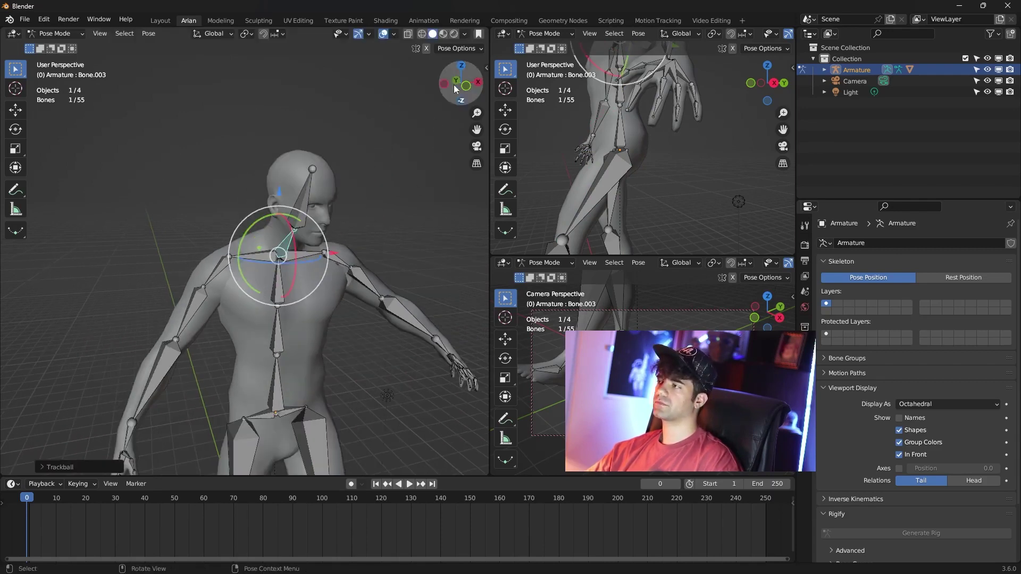
click(347, 261)
mouse_move(308, 216)
mouse_down()
mouse_move(294, 229)
mouse_move(328, 213)
mouse_move(352, 247)
mouse_up()
key(ctrl+z)
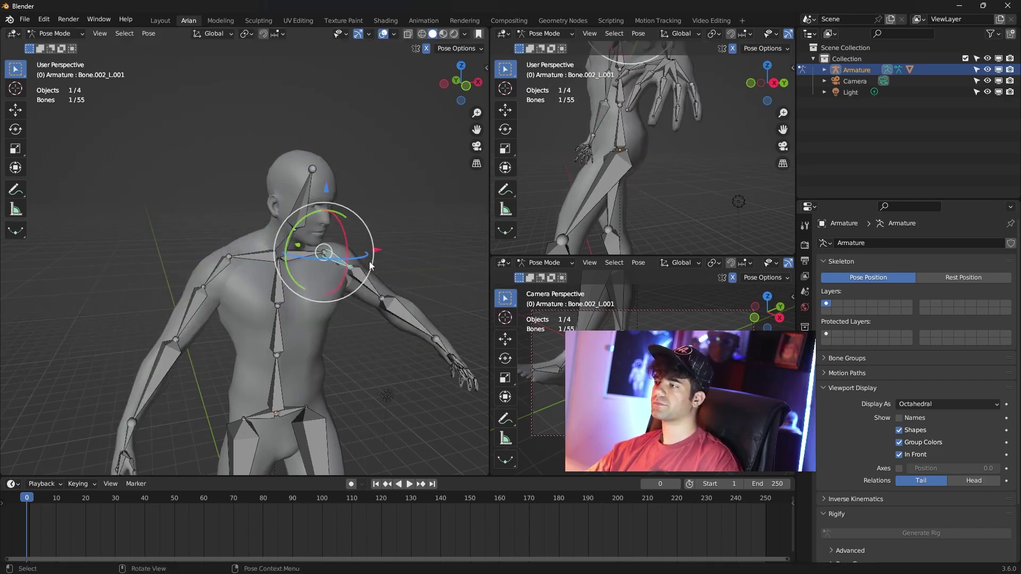
mouse_move(369, 261)
middle_down()
mouse_move(369, 187)
mouse_move(344, 221)
middle_up()
scroll(327, 287, up, 3)
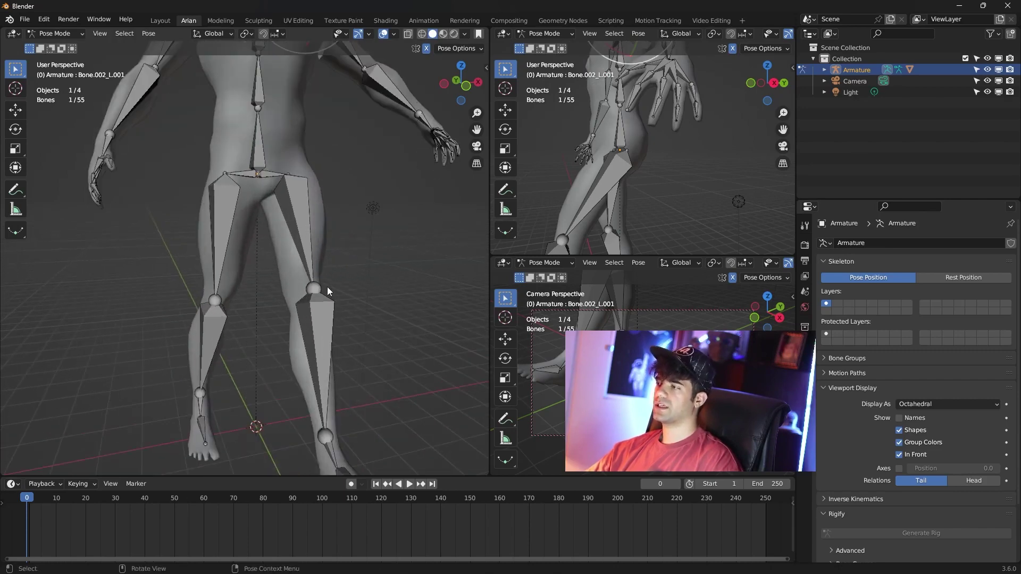
mouse_move(327, 286)
middle_down()
mouse_move(359, 238)
mouse_move(318, 176)
middle_up()
click(318, 177)
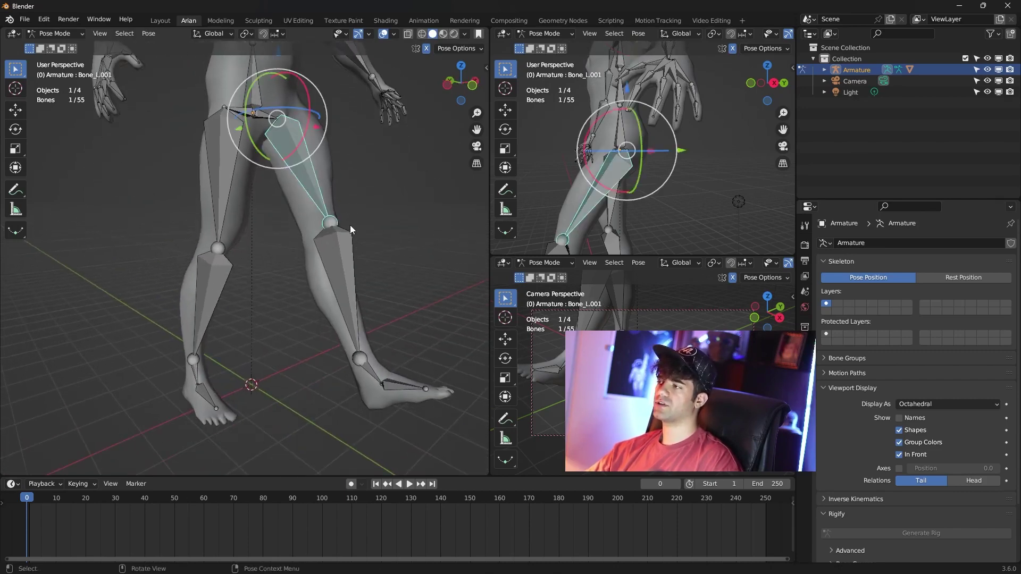
mouse_move(319, 118)
mouse_down()
mouse_move(335, 105)
mouse_move(303, 150)
mouse_move(370, 221)
mouse_up()
key(Escape)
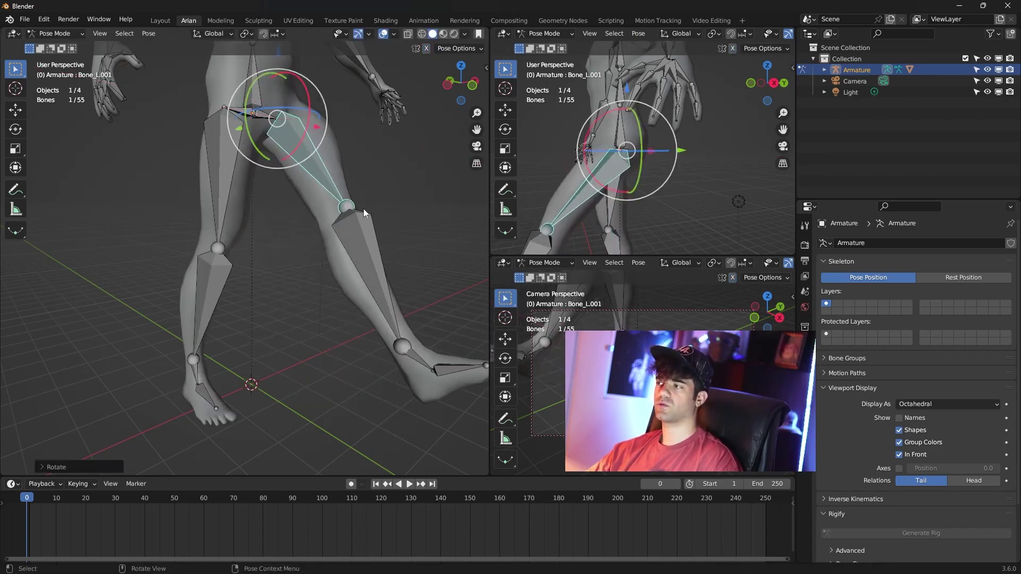
click(354, 211)
drag(386, 199, 383, 294)
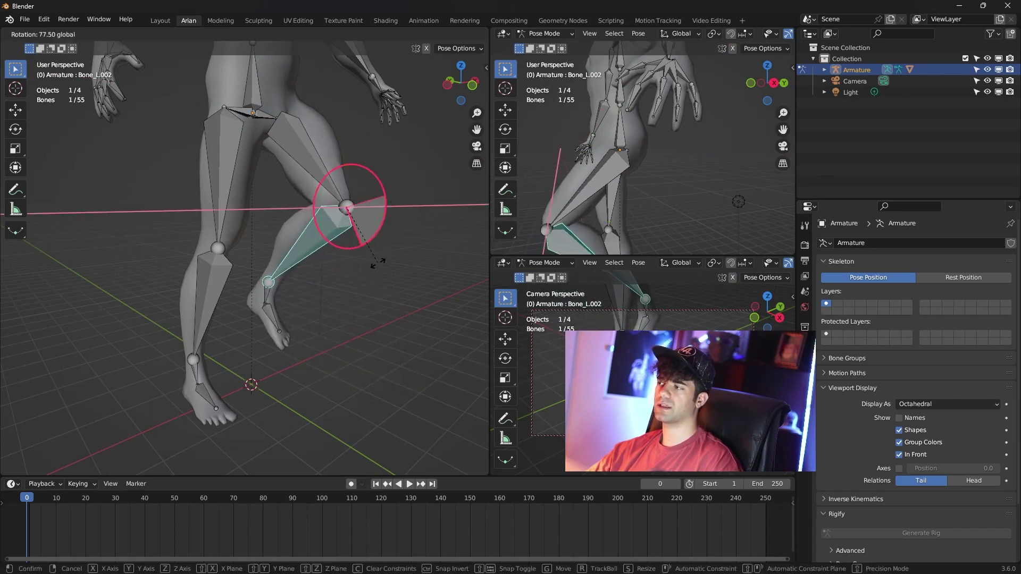
click(384, 294)
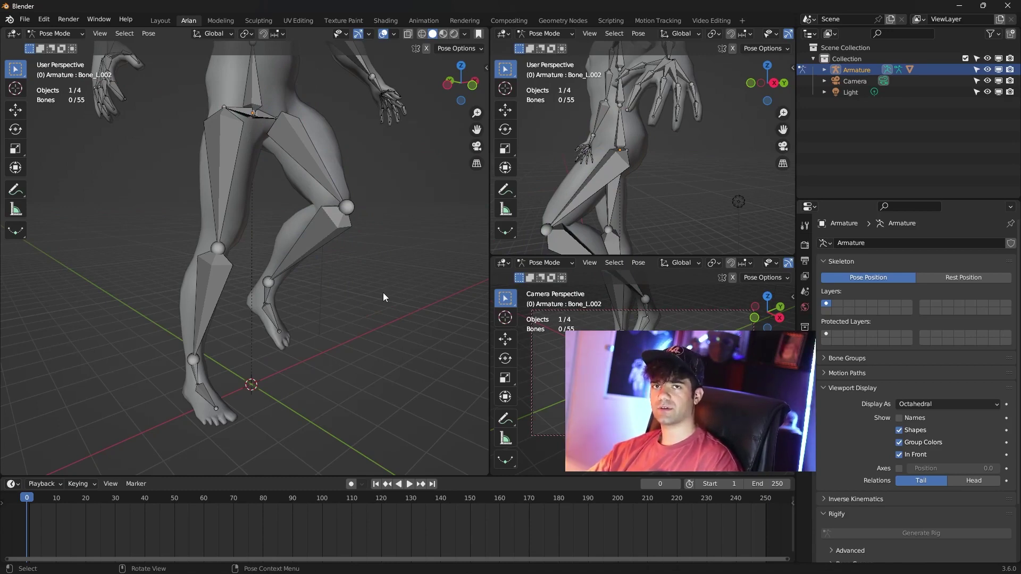
middle_drag(383, 292, 375, 294)
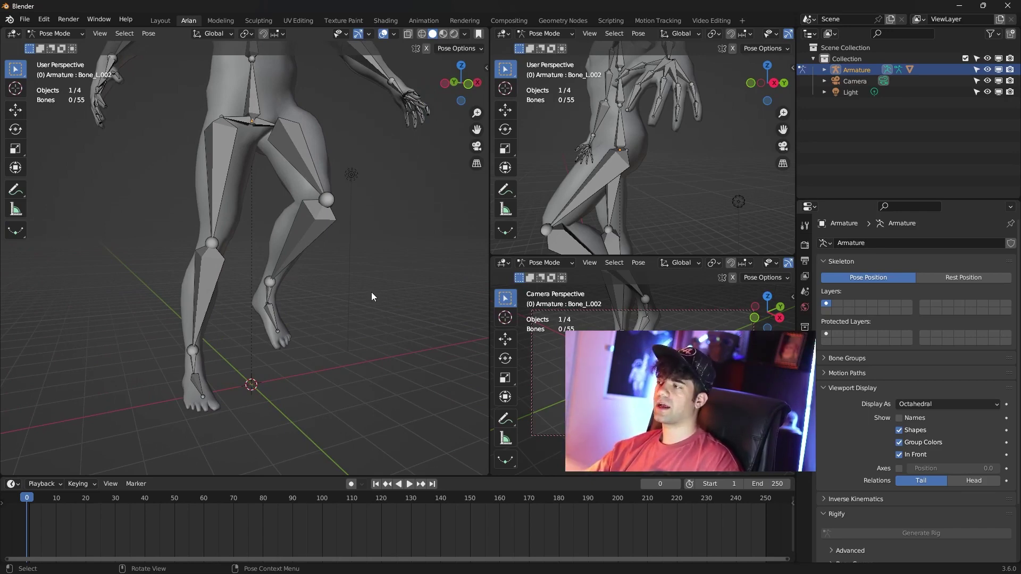
click(343, 286)
key(alt+r)
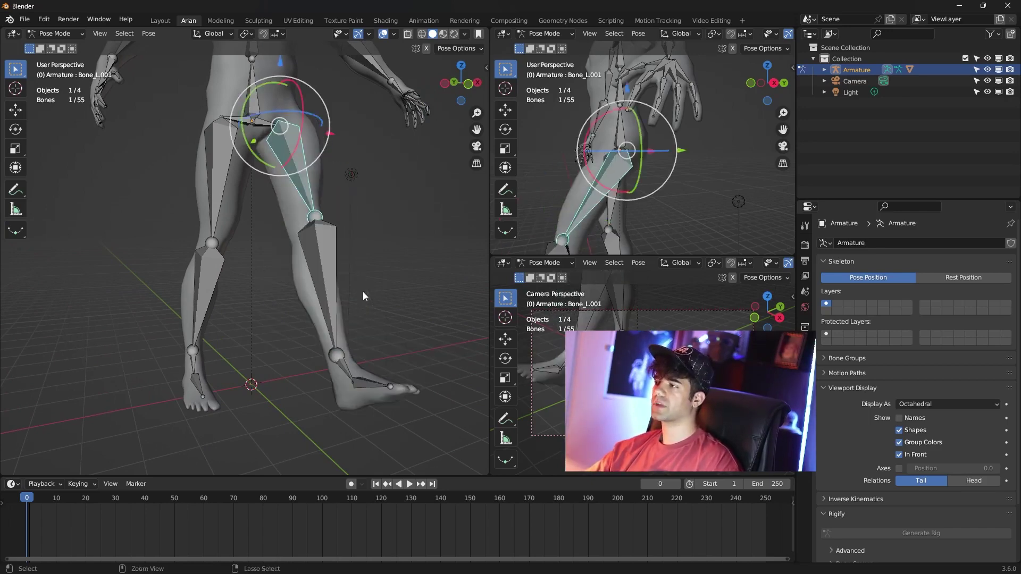
key(ctrl+z)
key(ctrl+z)
key(ctrl+z)
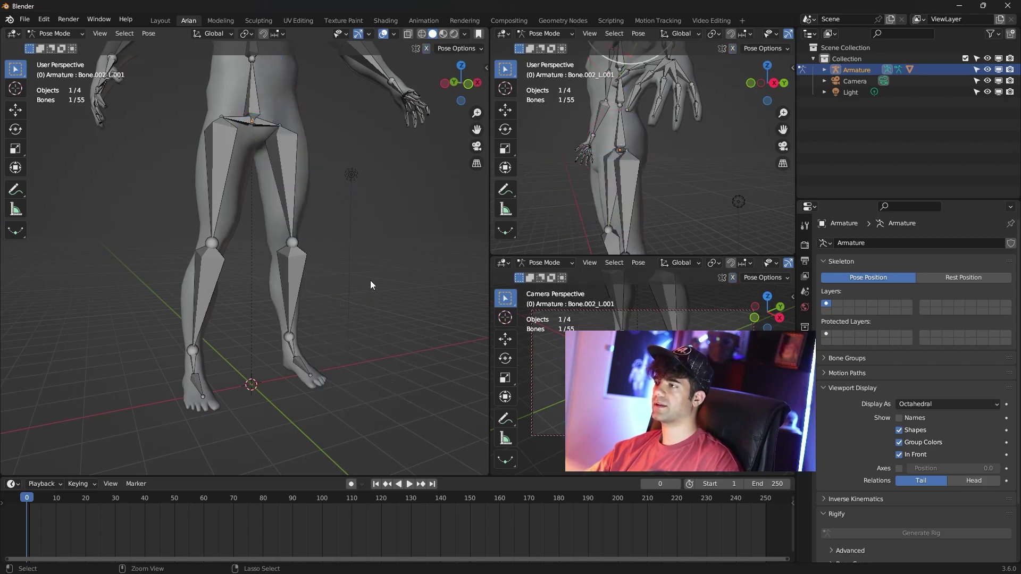
key(ctrl+z)
middle_drag(359, 205, 326, 251)
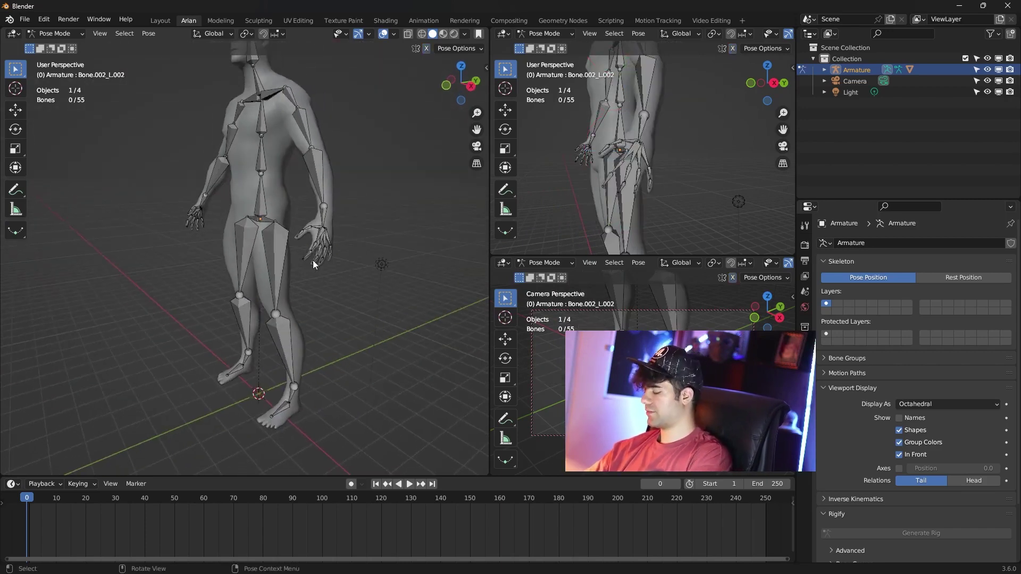
In Edit Mode, extrude a new horizontal bone forward from the left knee joint
key(KP_3)
scroll(337, 270, up, 3)
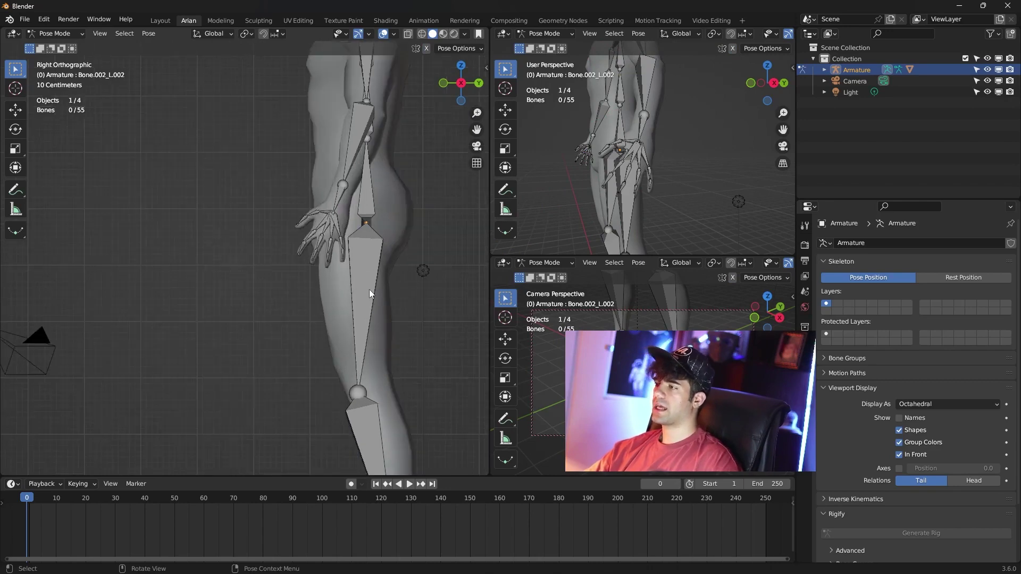
shift+middle_drag(369, 289, 294, 155)
click(72, 36)
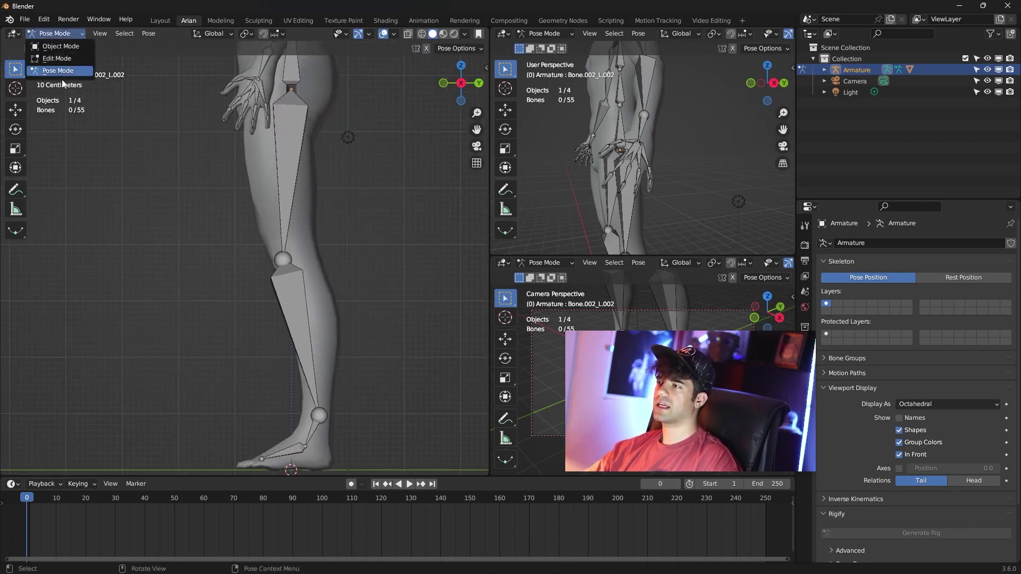
click(64, 57)
click(290, 258)
scroll(291, 258, up, 1)
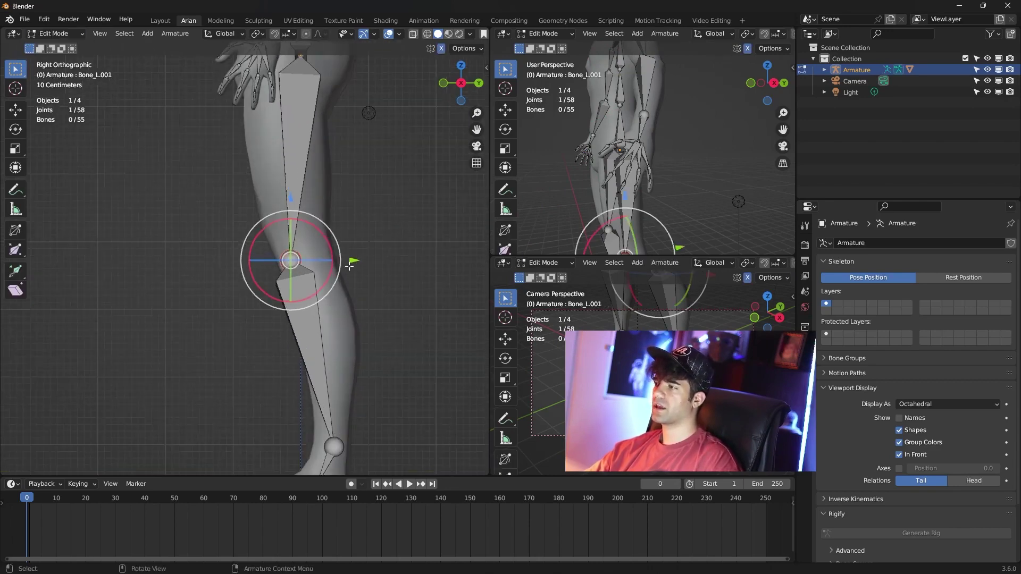
shift+middle_drag(353, 271, 348, 217)
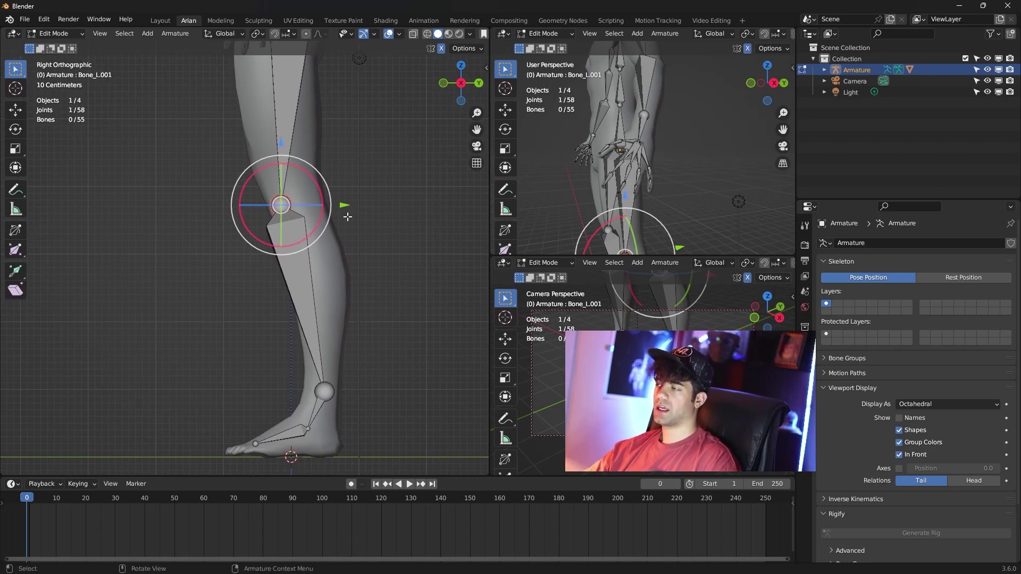
key(shift+e)
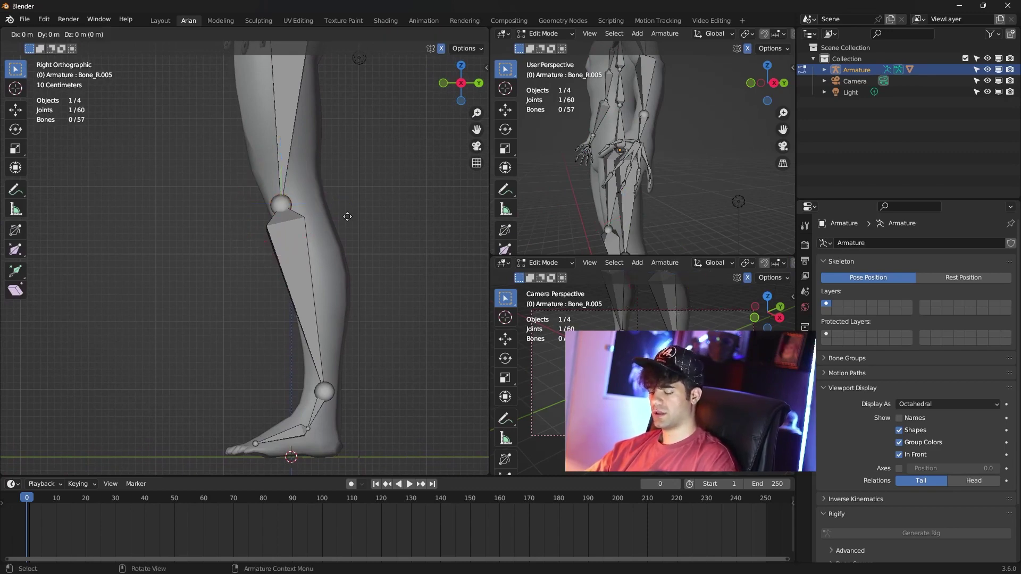
key(y)
click(248, 218)
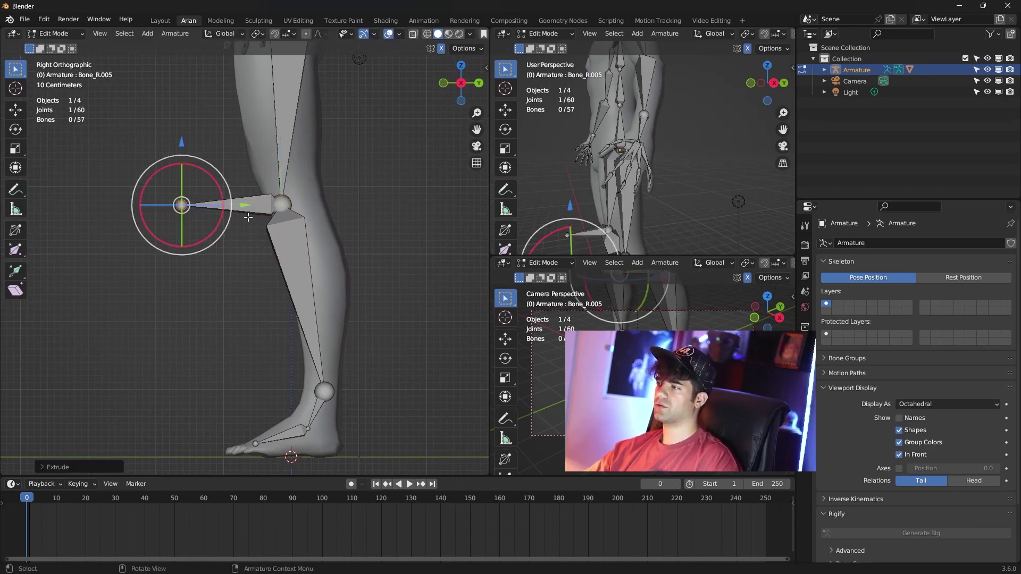
Clear the parent of knee bone Bone_L.005 and show its Bone properties
click(271, 211)
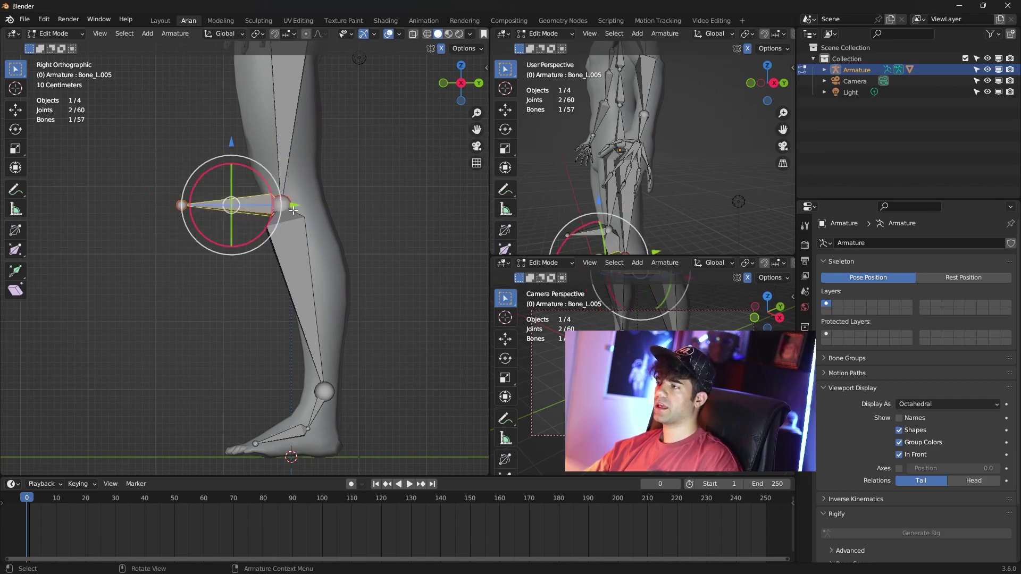
shift+middle_drag(318, 214, 355, 235)
key(alt+p)
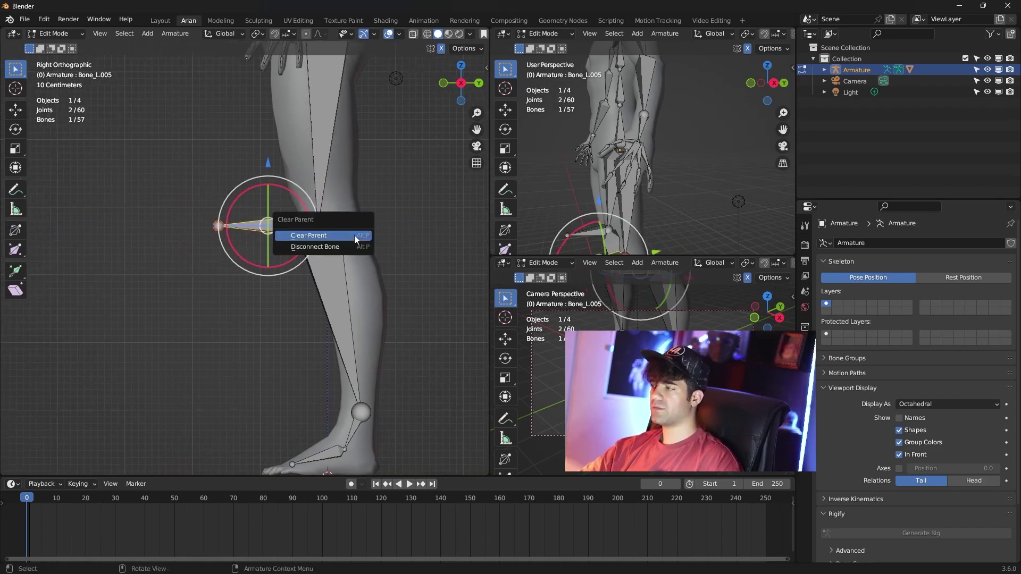
click(352, 236)
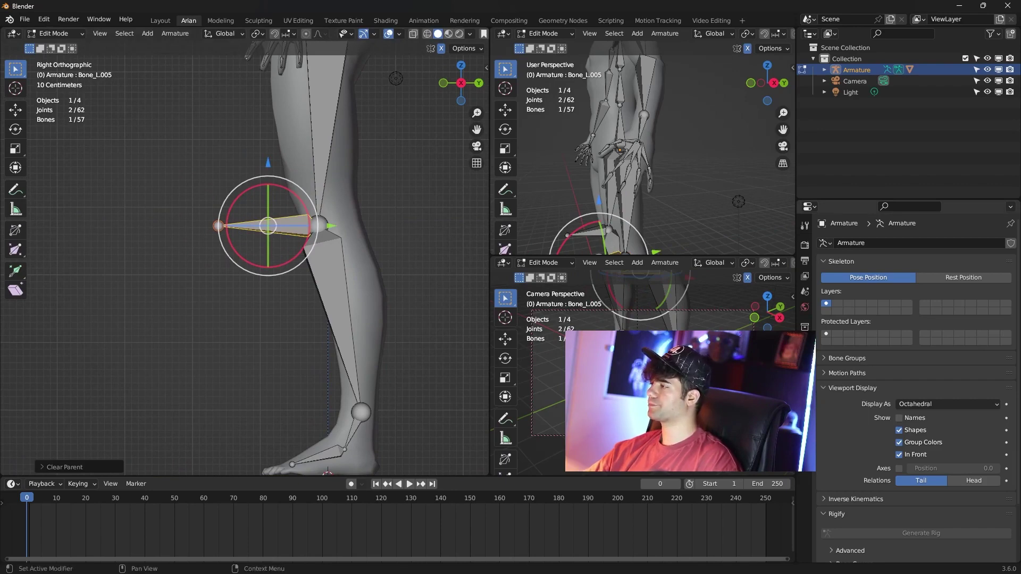
click(804, 391)
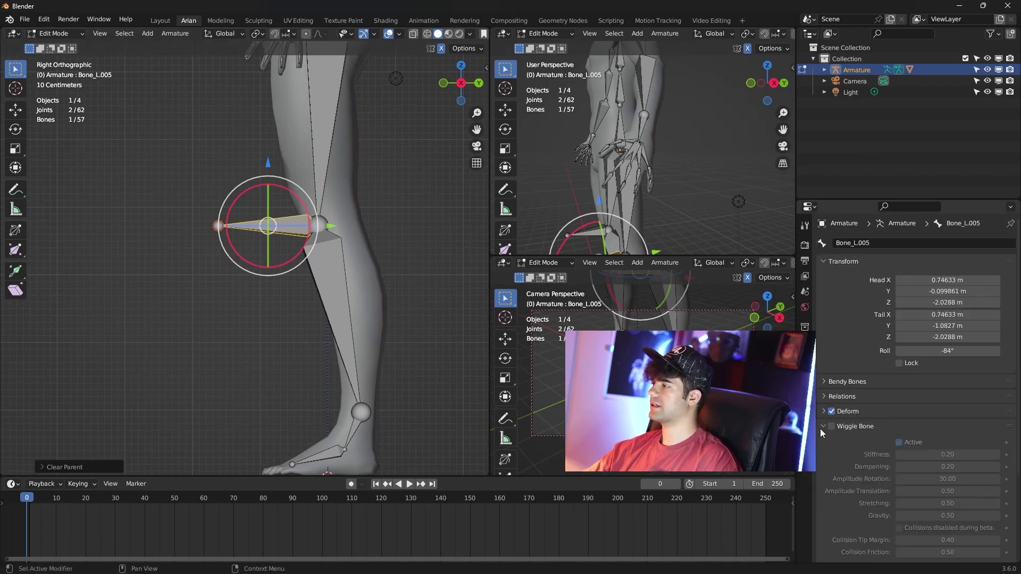
Show the bone's Relations settings and move the knee bone well in front of the knee
click(824, 396)
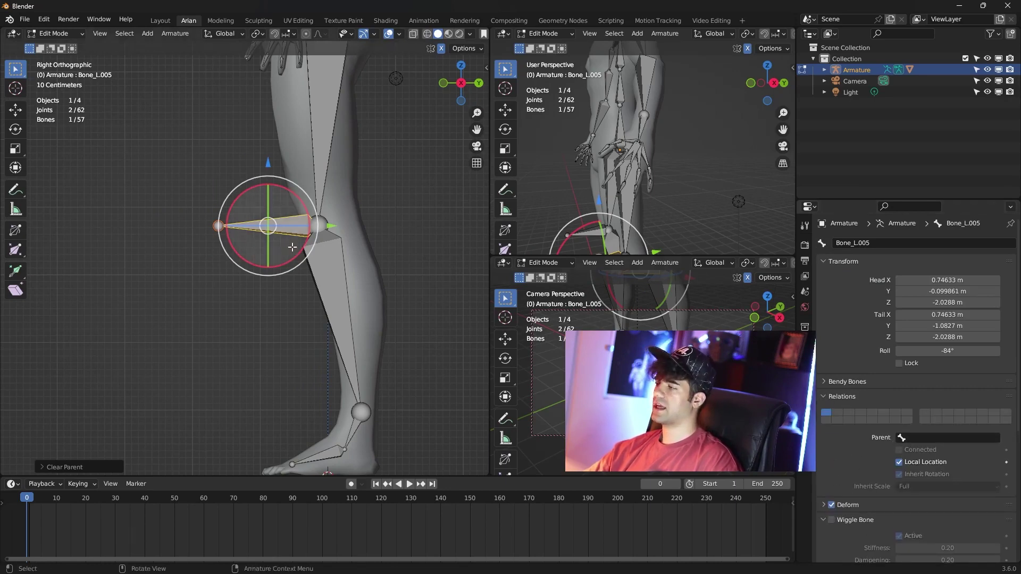
scroll(872, 455, down, 2)
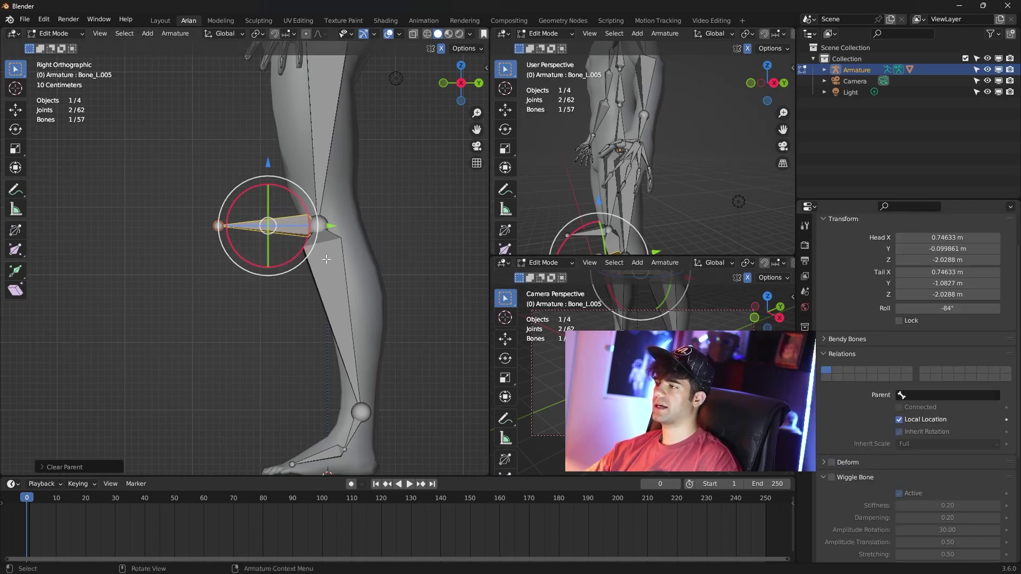
click(281, 283)
click(297, 232)
key(g)
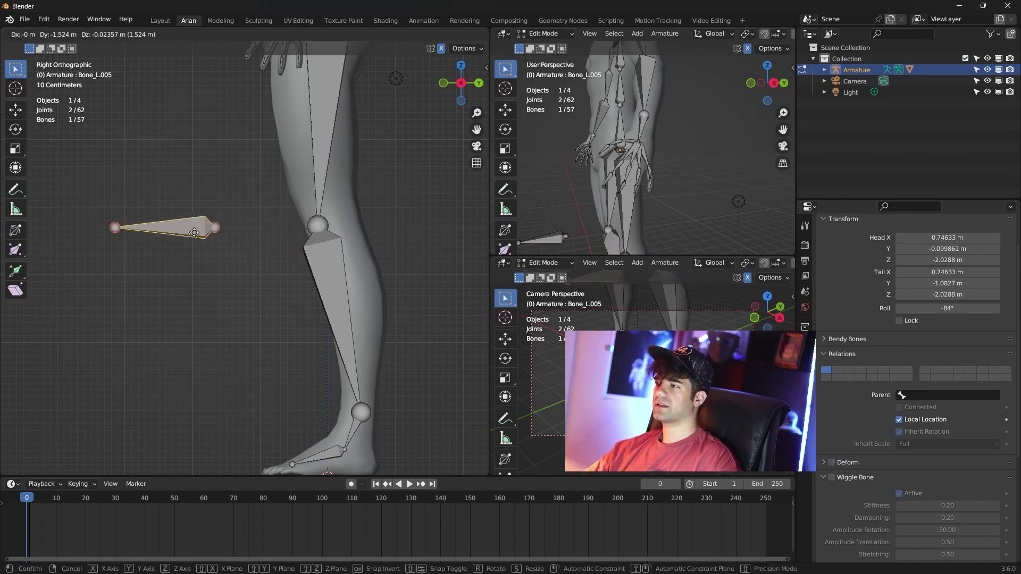
click(194, 232)
Turn off Deform for the knee bones and push the left one further forward
mouse_move(194, 232)
middle_down()
mouse_move(261, 310)
mouse_move(354, 158)
mouse_move(368, 209)
middle_up()
click(179, 211)
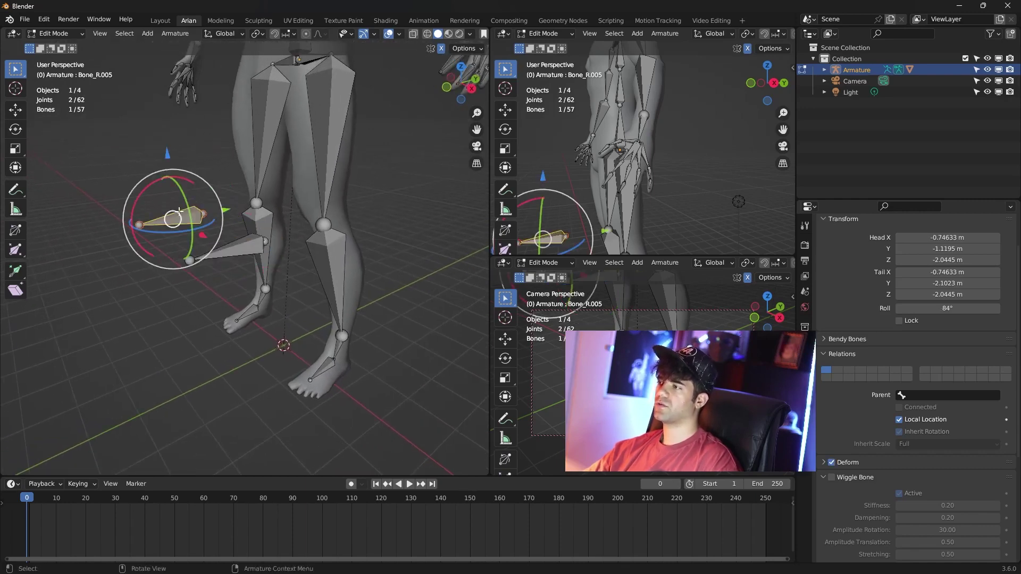
click(831, 462)
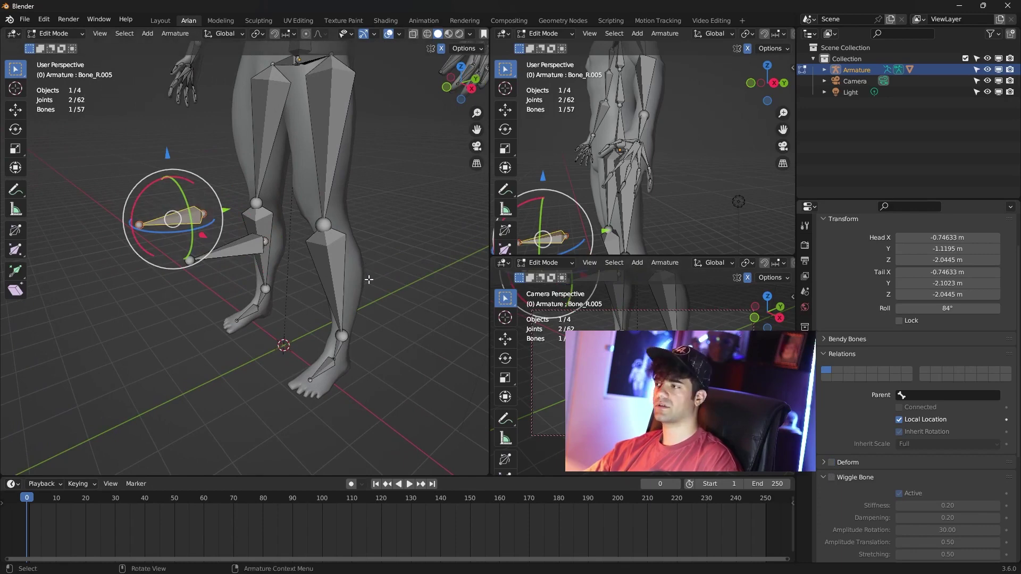
middle_drag(369, 279, 367, 286)
shift+middle_drag(407, 332, 394, 298)
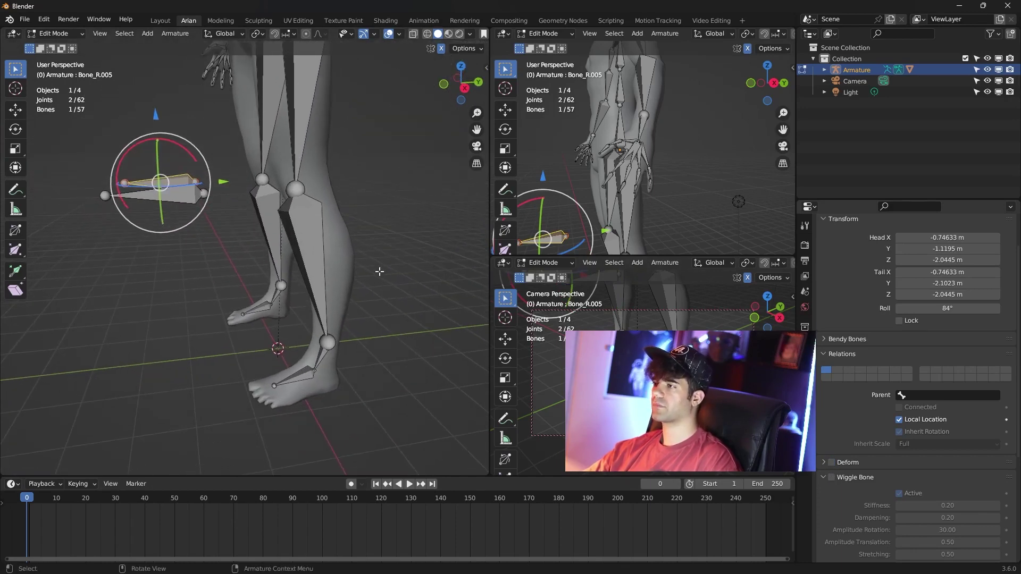
click(215, 193)
drag(218, 194, 177, 194)
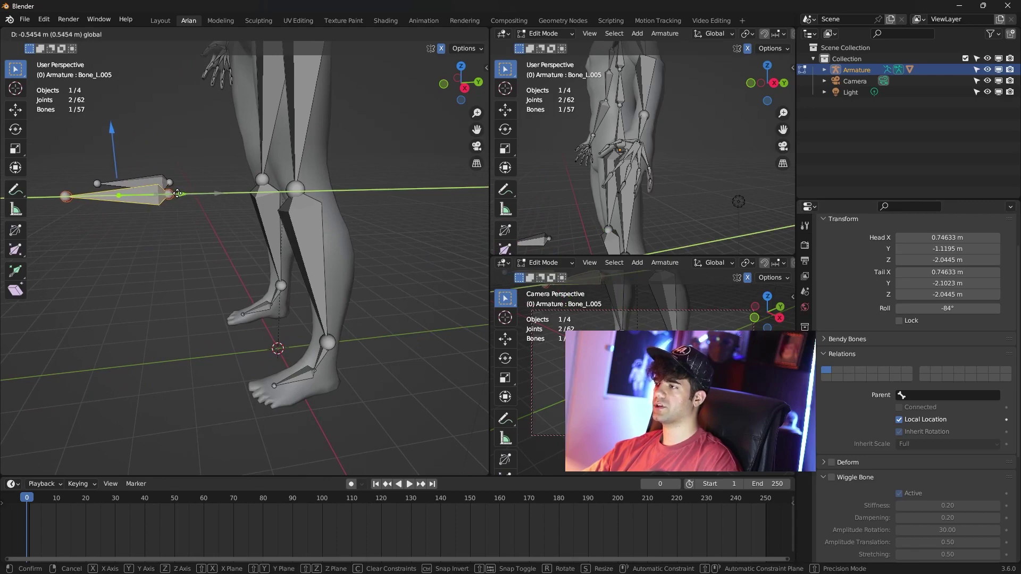
In the side view, start extruding a new bone from the left ankle joint
click(334, 342)
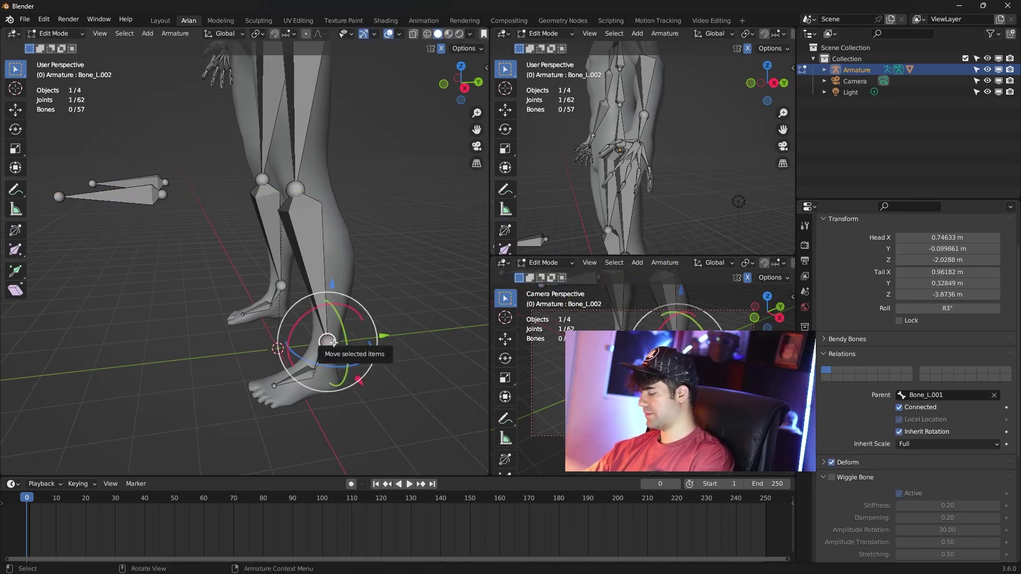
key(KP_3)
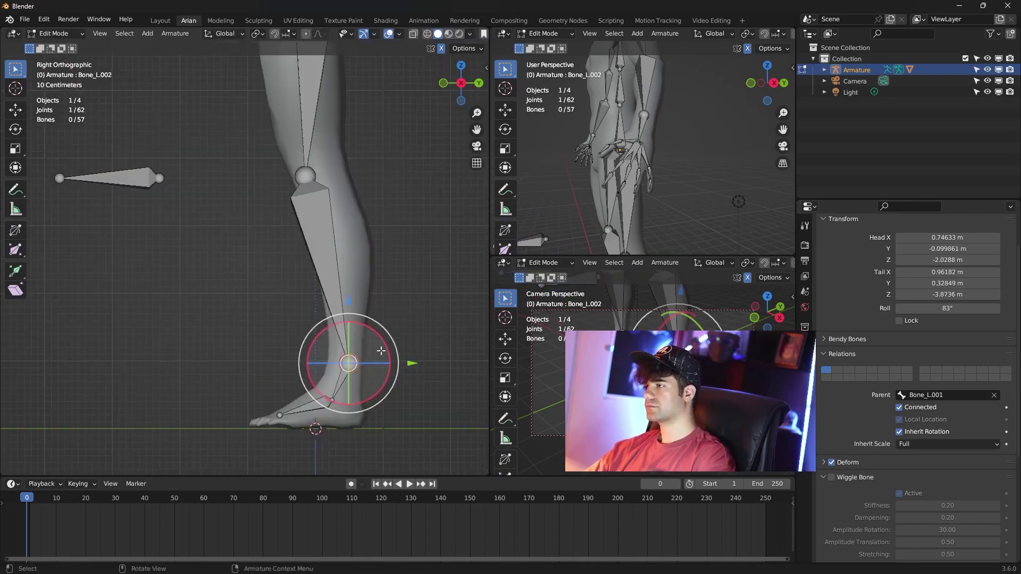
scroll(295, 296, up, 1)
scroll(295, 297, up, 1)
shift+middle_drag(296, 296, 294, 275)
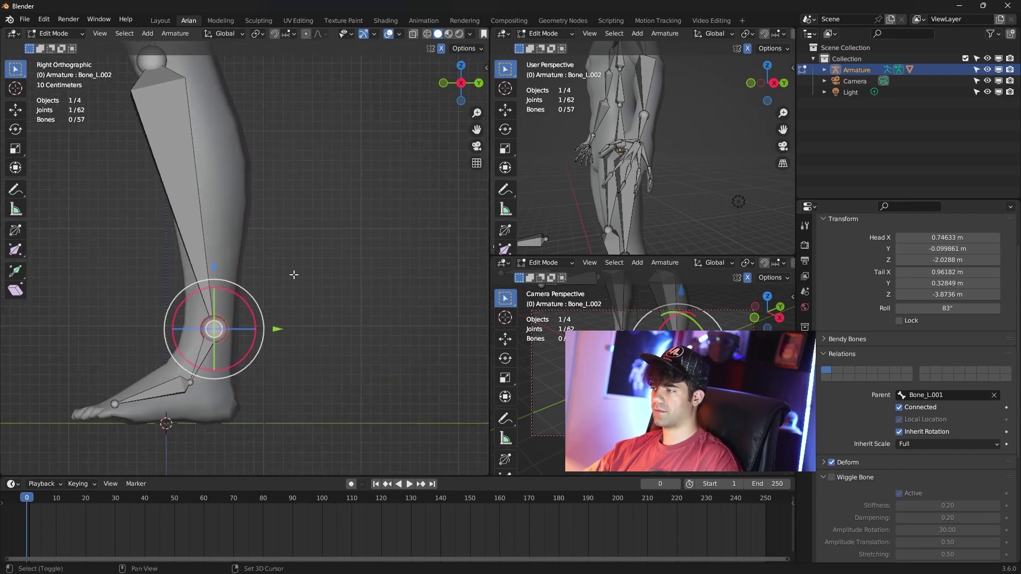
key(shift+e)
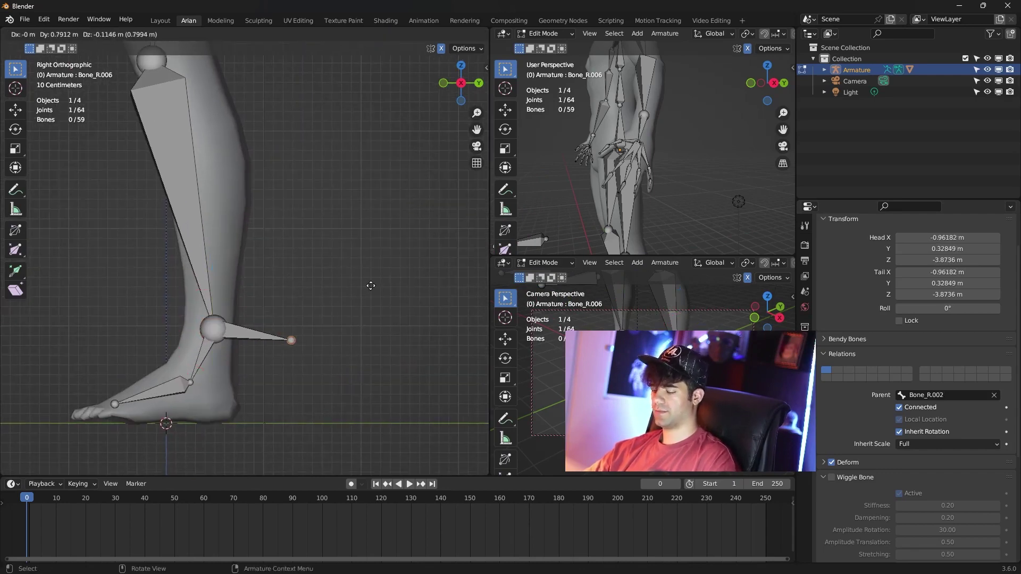
Extrude the ankle bones forward along Y, clear their parents and turn off Deform
key(y)
click(383, 283)
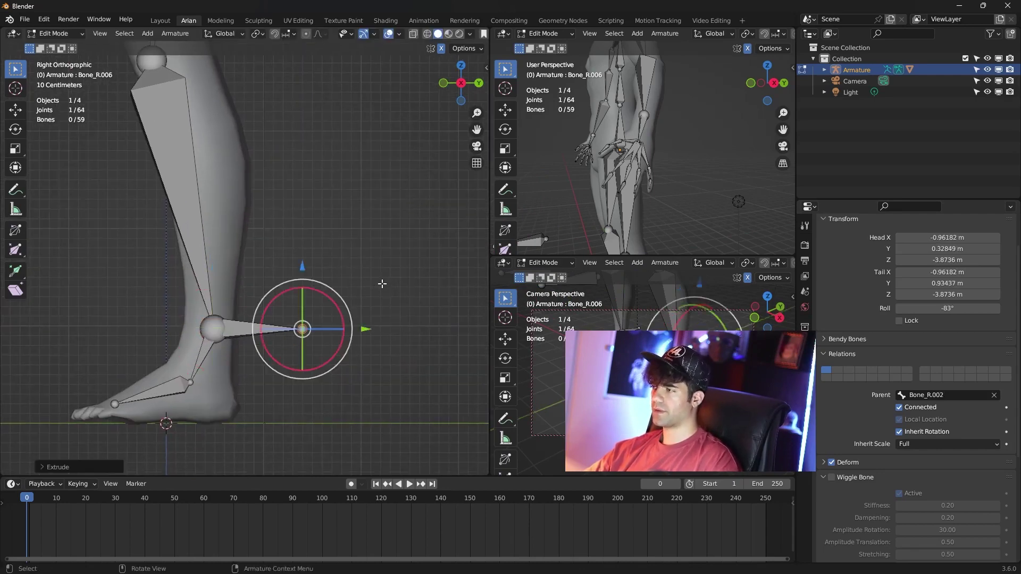
click(253, 328)
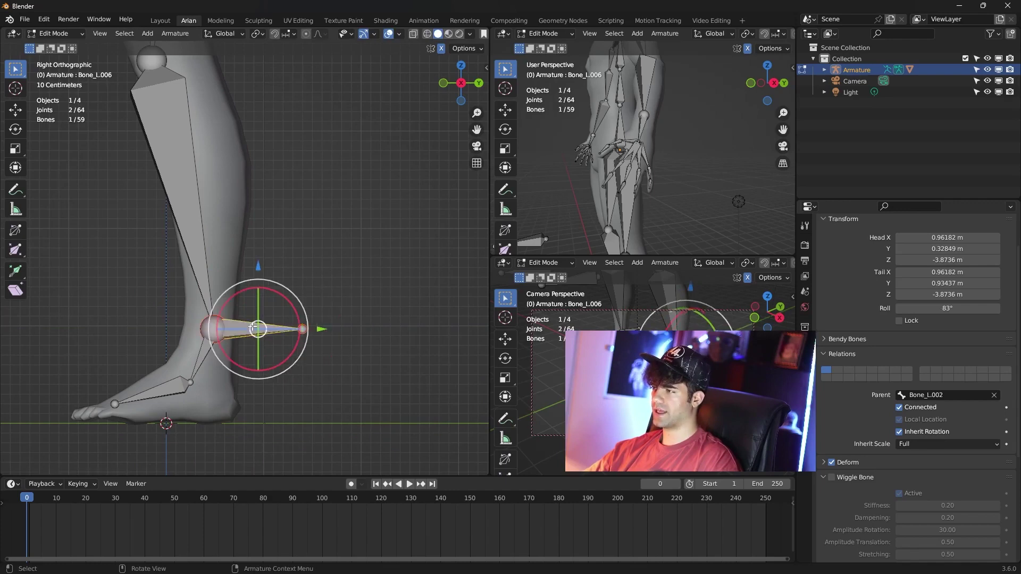
click(992, 396)
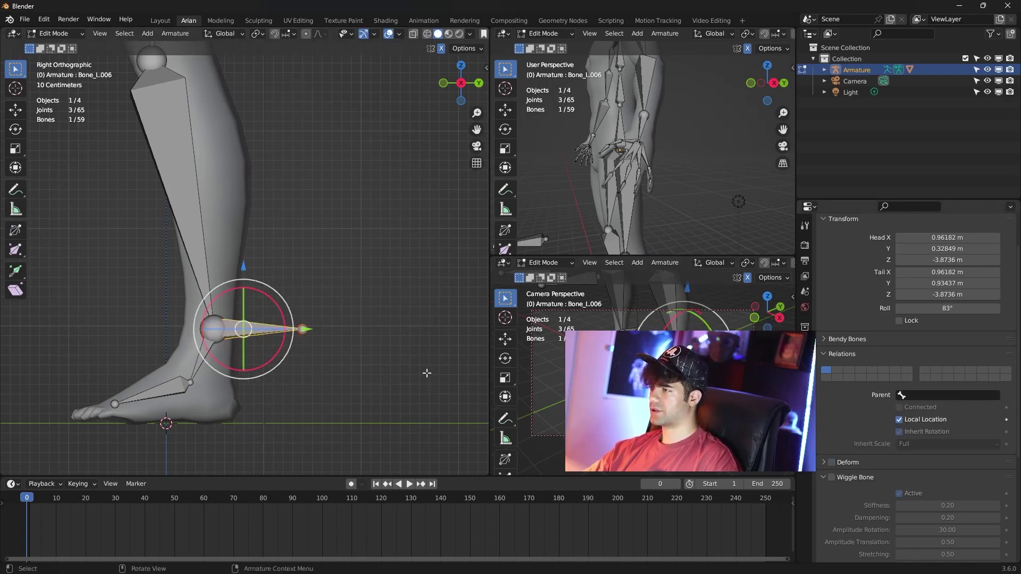
middle_drag(428, 373, 399, 388)
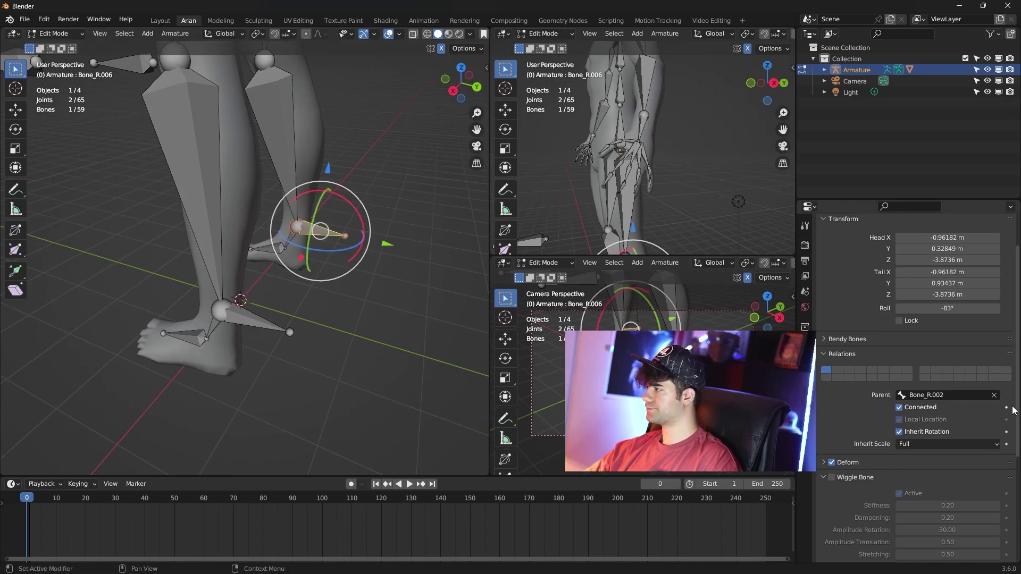
click(994, 395)
click(832, 463)
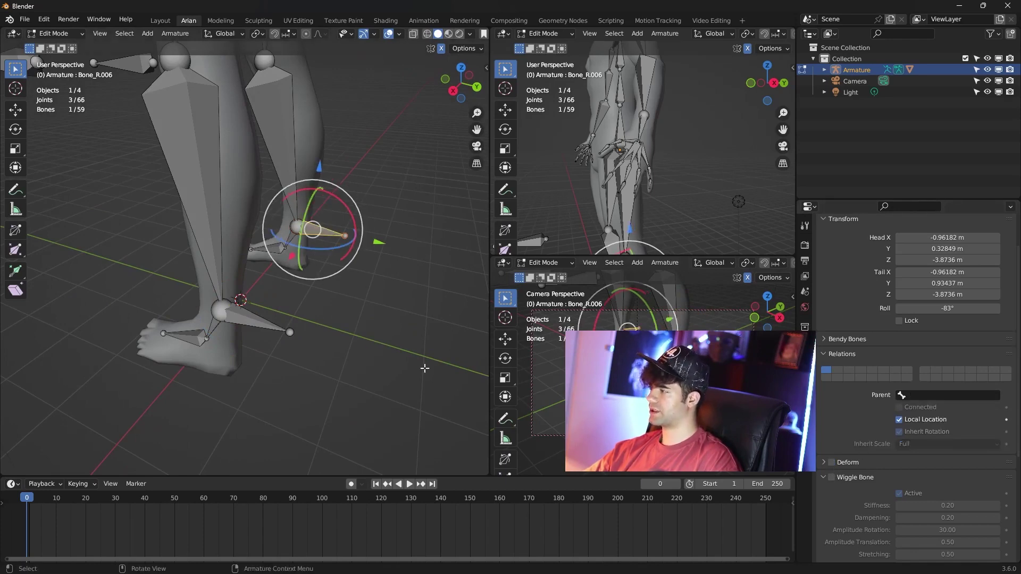
Move the left ankle bone further in front of the foot in side view
click(277, 331)
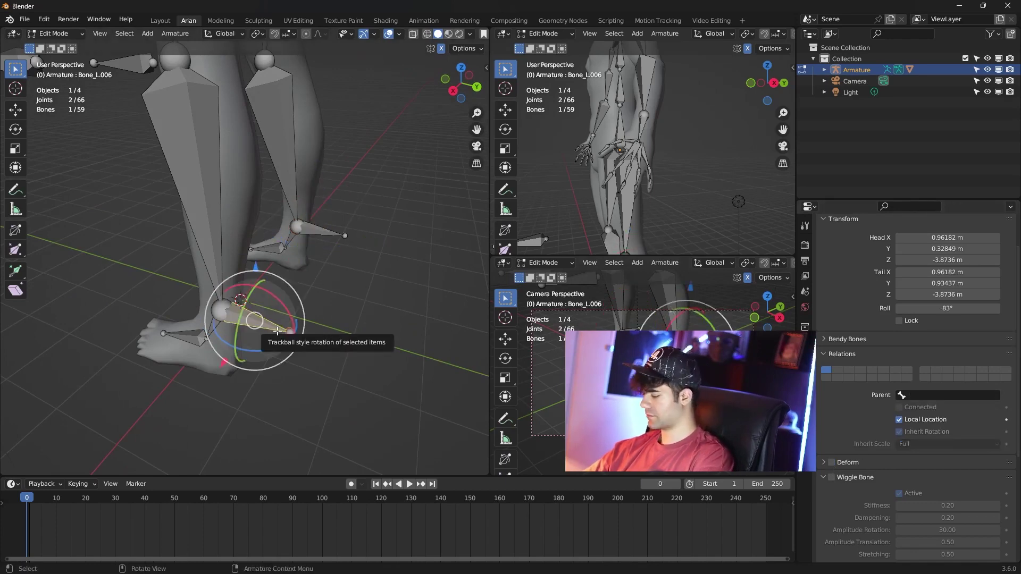
key(KP_3)
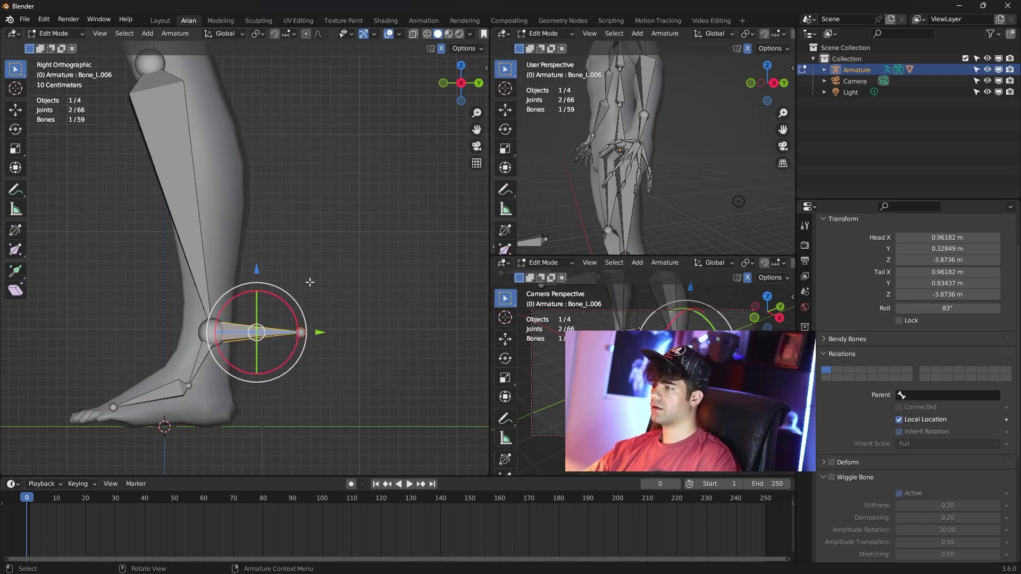
key(g)
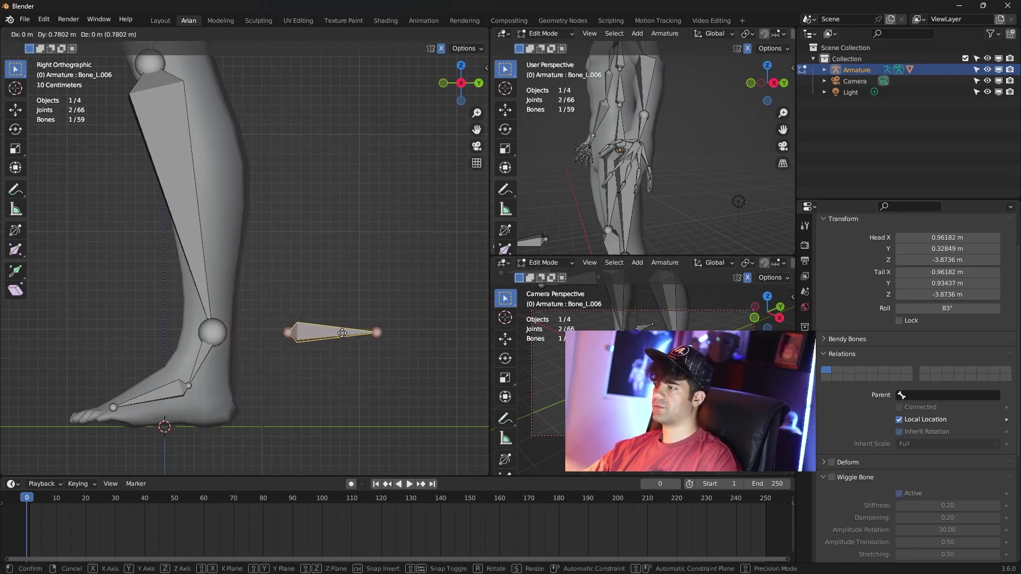
click(341, 337)
Select the left knee bone Bone_L.005 and start renaming it
click(355, 282)
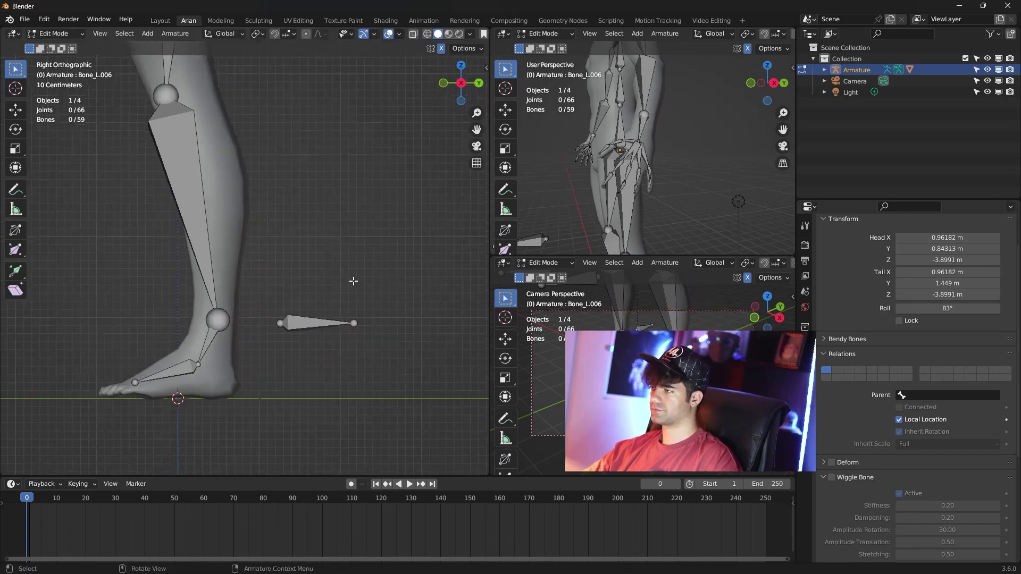
mouse_move(353, 283)
middle_down()
mouse_move(325, 292)
mouse_move(362, 290)
mouse_move(253, 203)
middle_up()
click(253, 203)
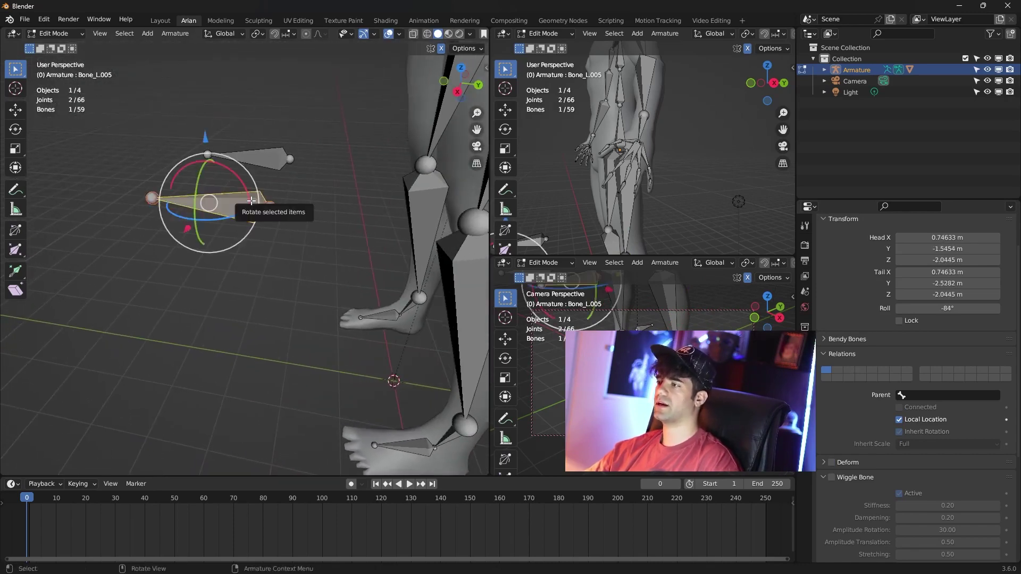
key(F2)
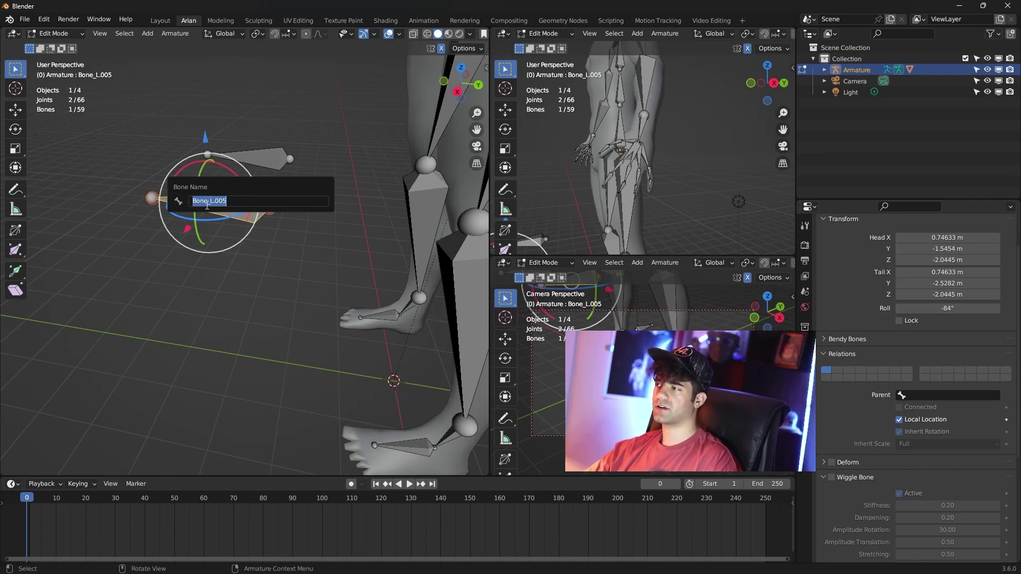
Rename the knee bone Bone_L.005 to Pole Target_L.005
double_click(204, 201)
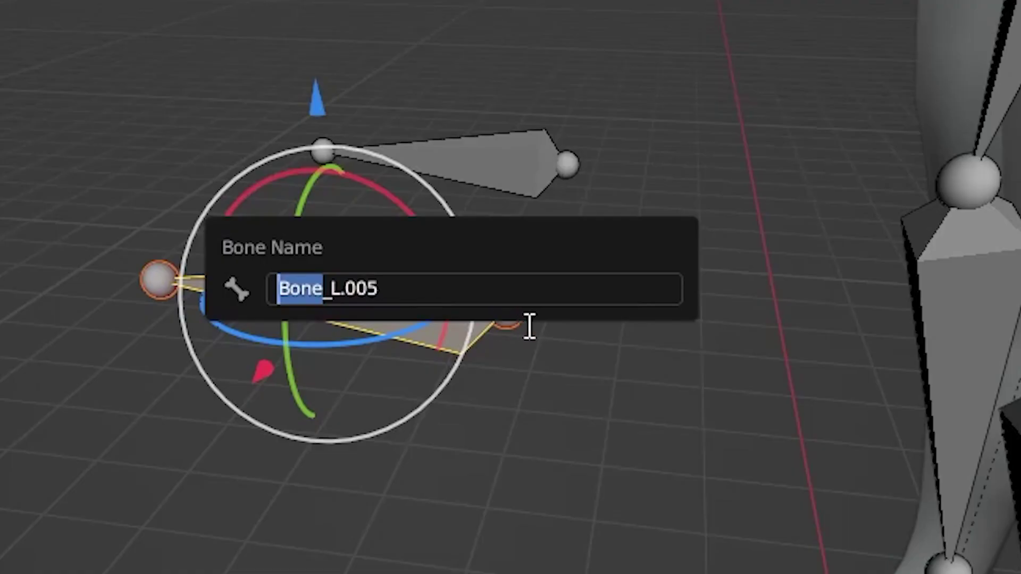
text(Pole)
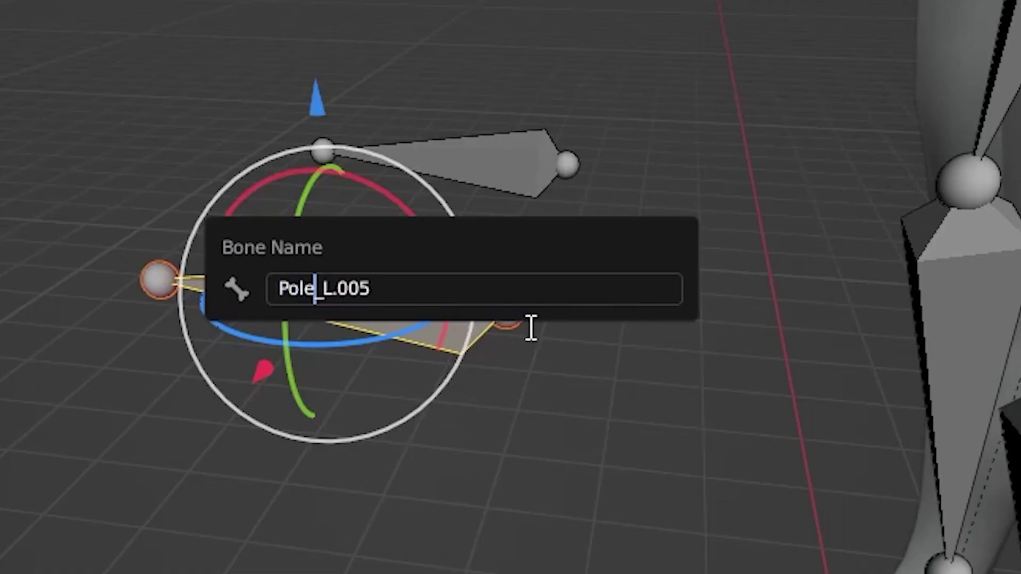
text( Tsa)
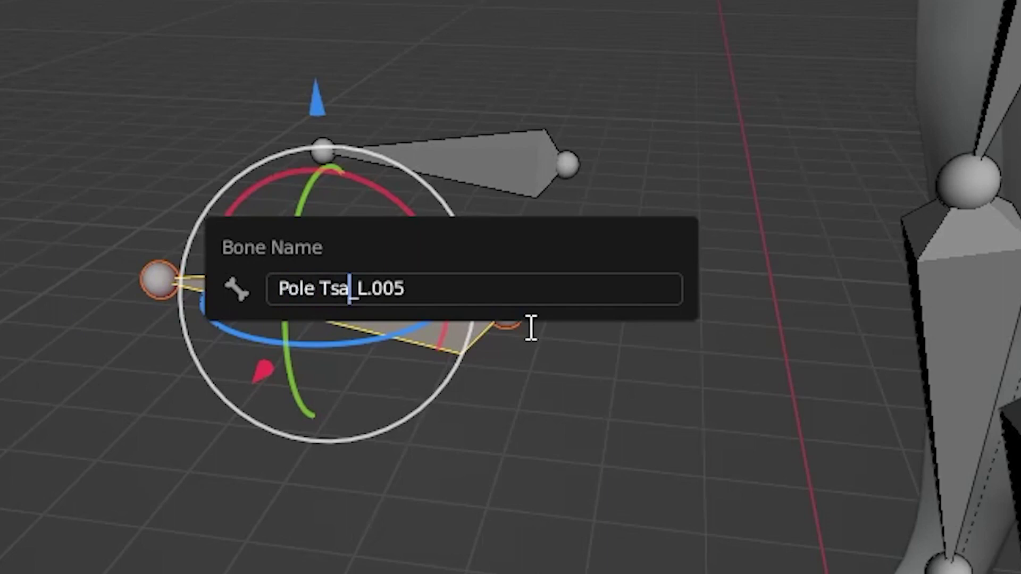
key(BackSpace)
key(BackSpace)
text(ar)
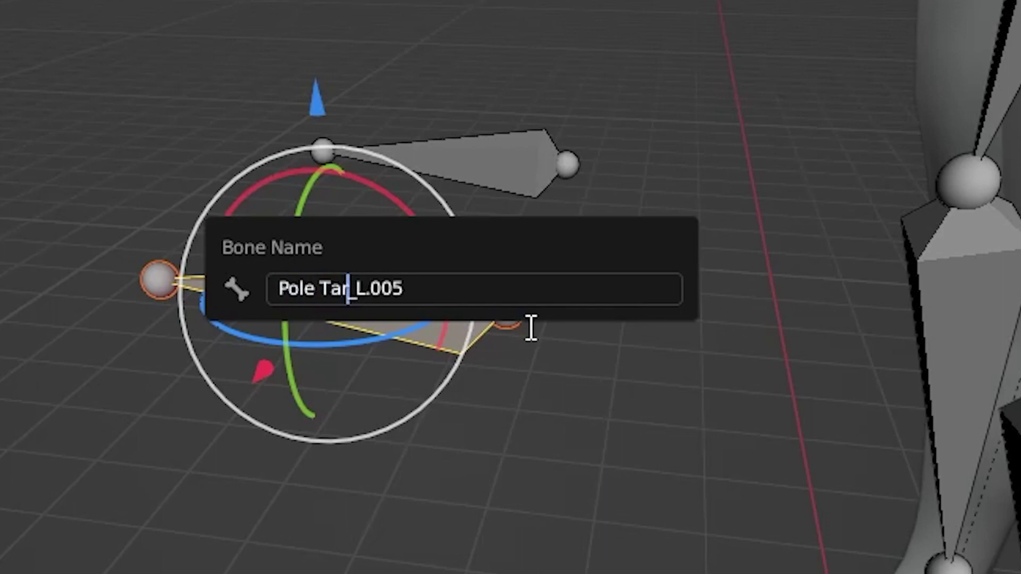
text(get)
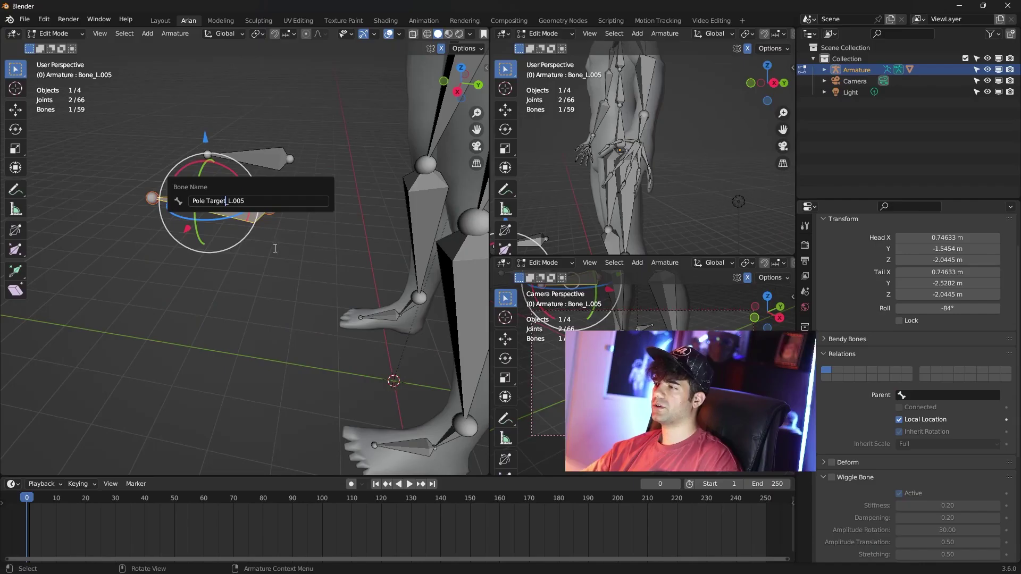
key(Return)
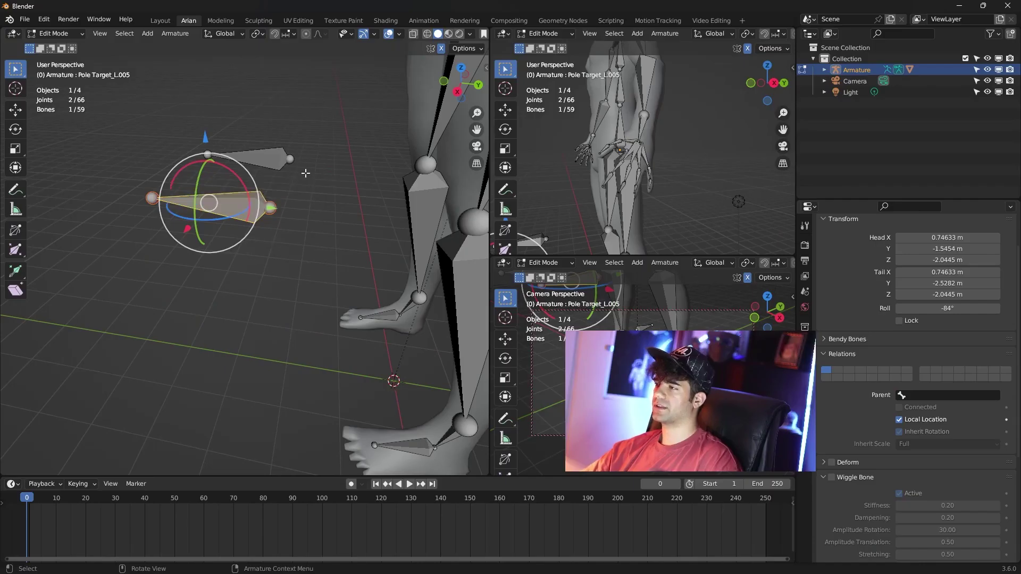
Rename the bone behind the foot from Bone_L.006 to IK Target_L.006
middle_drag(255, 228, 268, 159)
click(405, 297)
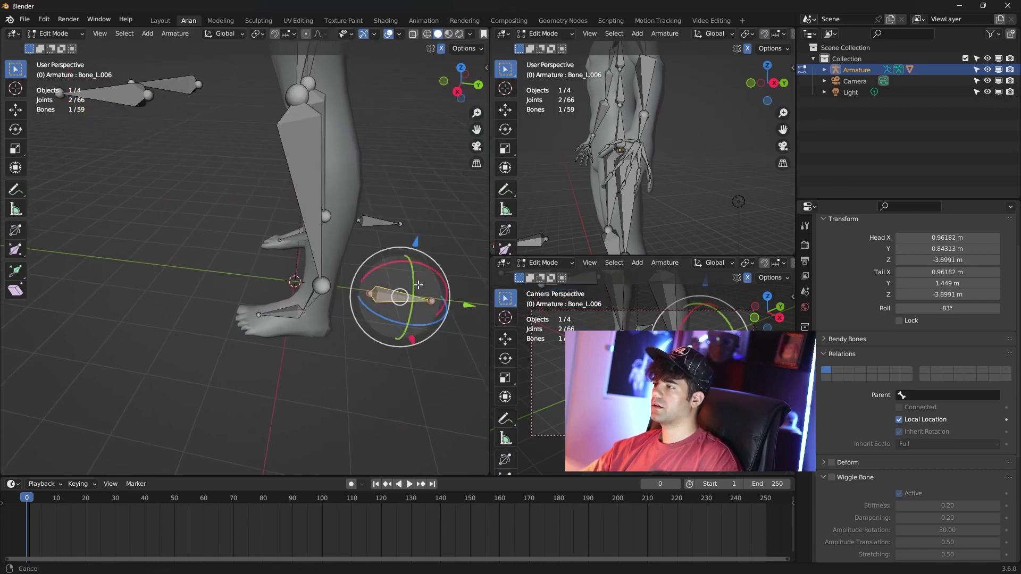
middle_drag(404, 297, 378, 291)
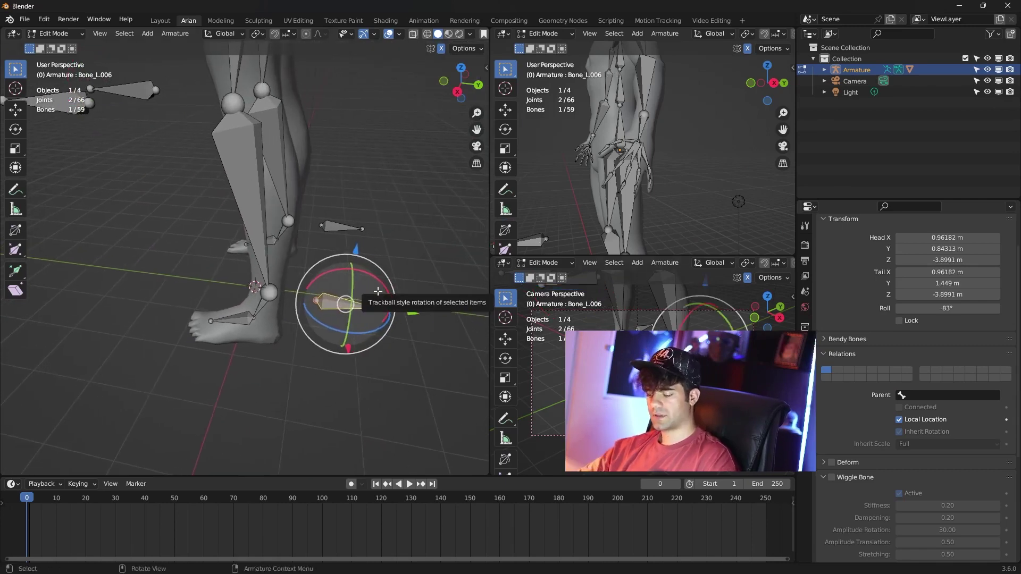
key(F2)
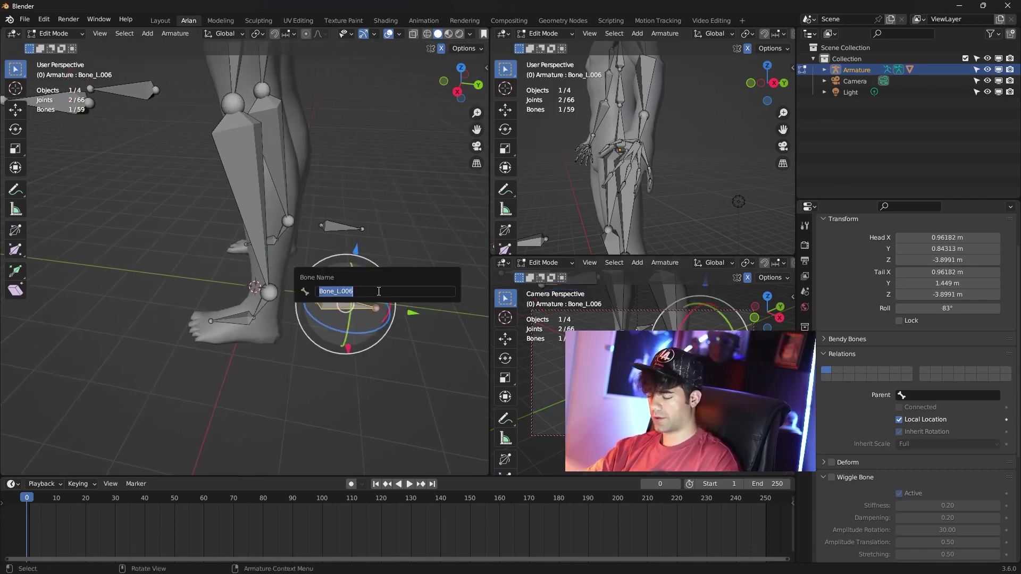
key(Home)
key(ctrl+shift+Right)
text(Ik)
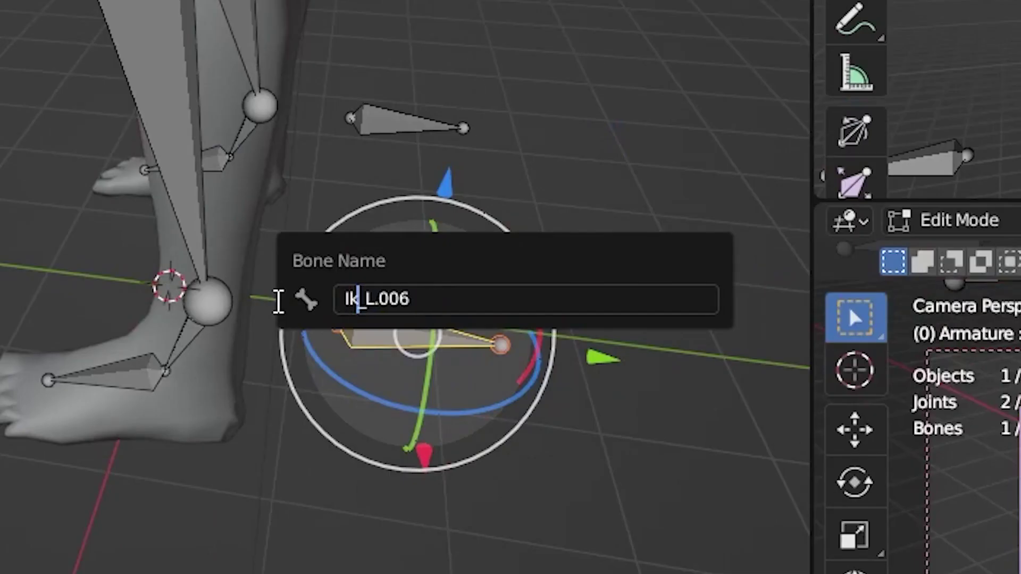
key(BackSpace)
key(BackSpace)
text(IK tAR)
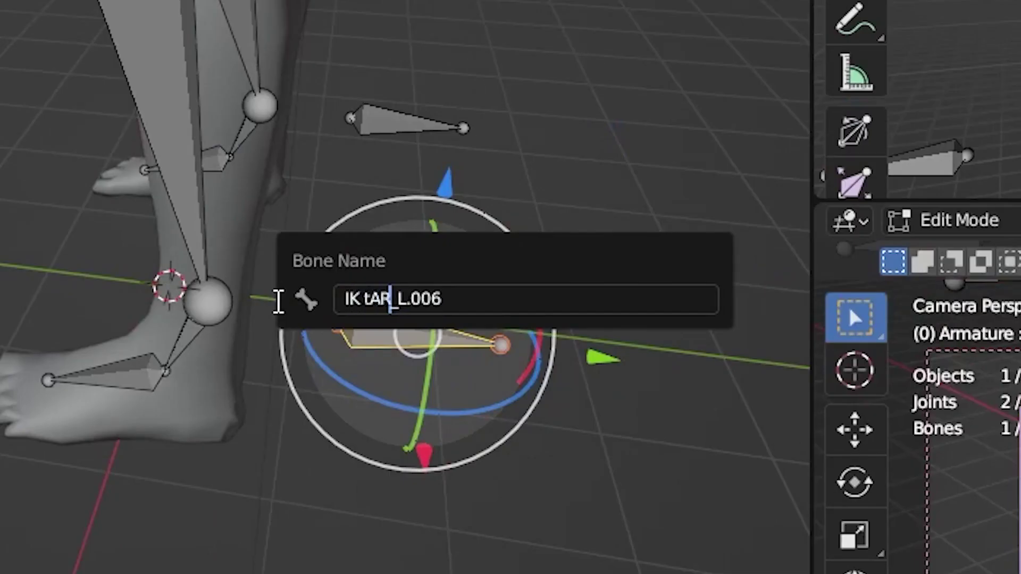
text(GET)
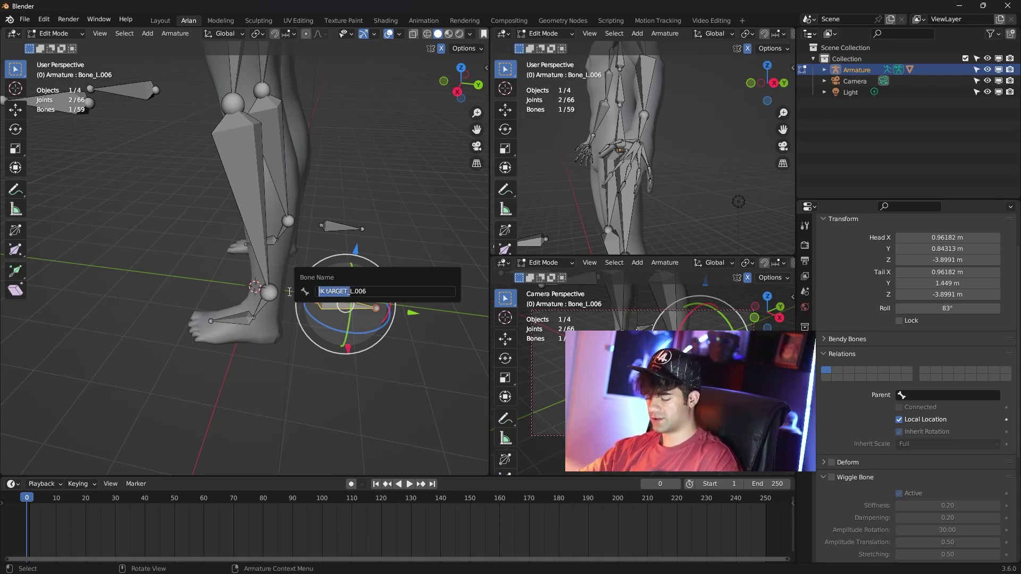
text(IK )
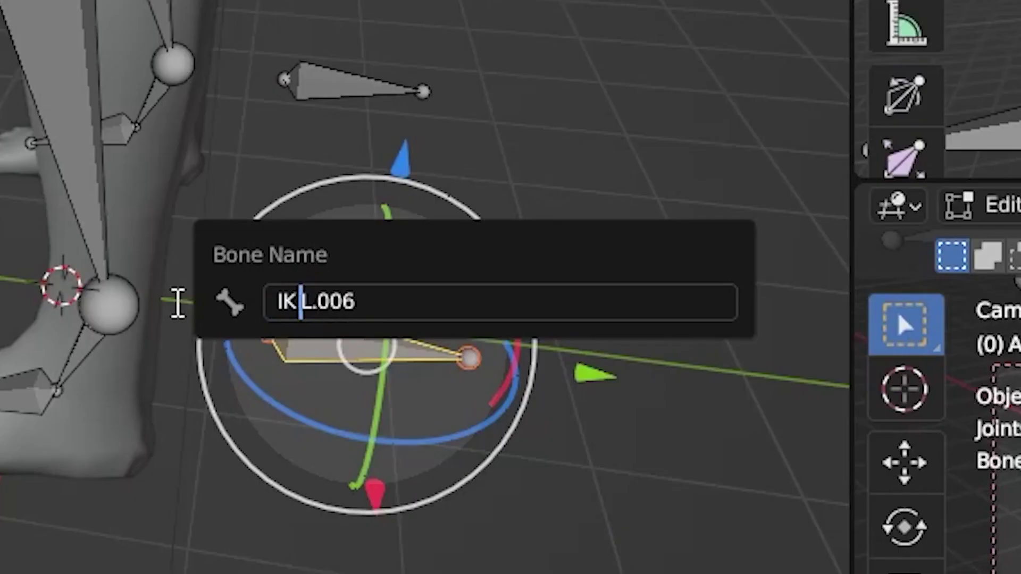
text(Target)
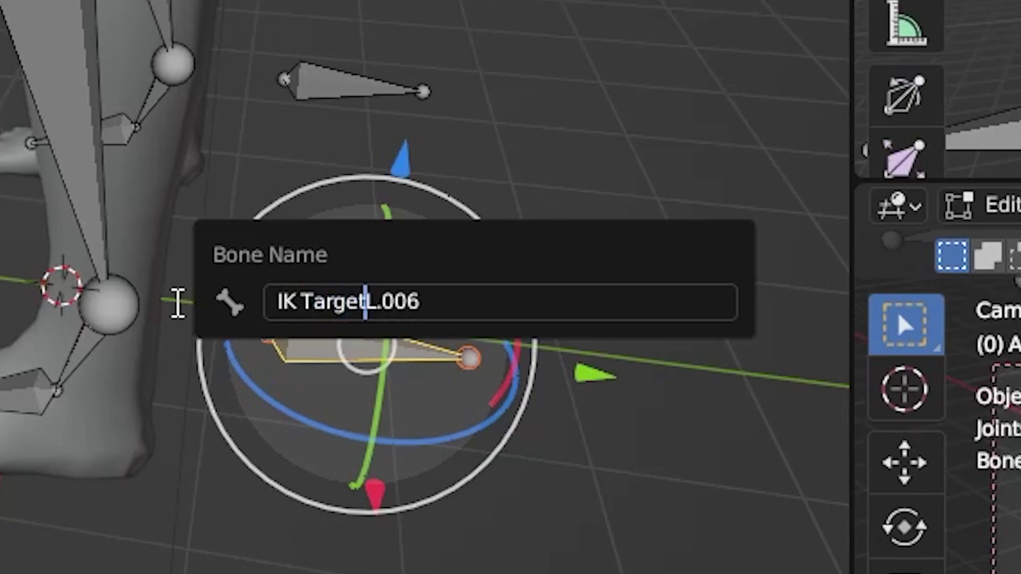
text(_)
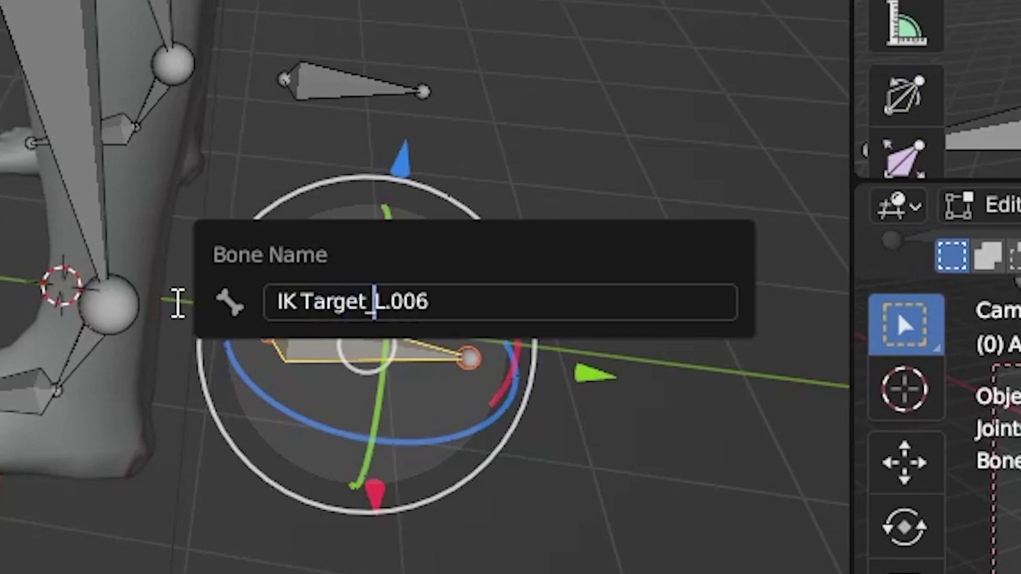
key(Return)
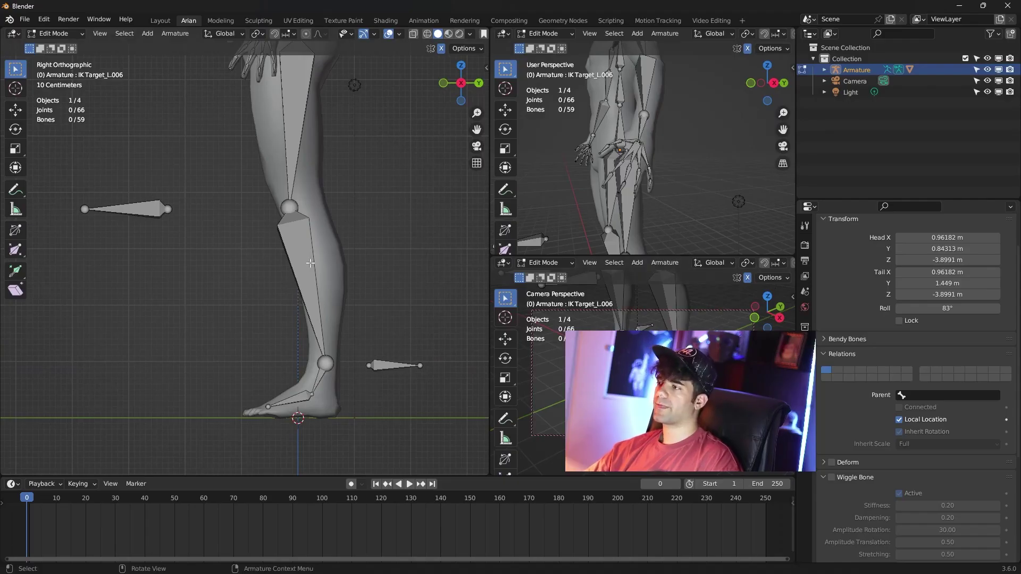
In front view, recalculate every bone's roll to View Axis, then return to the side view
click(311, 263)
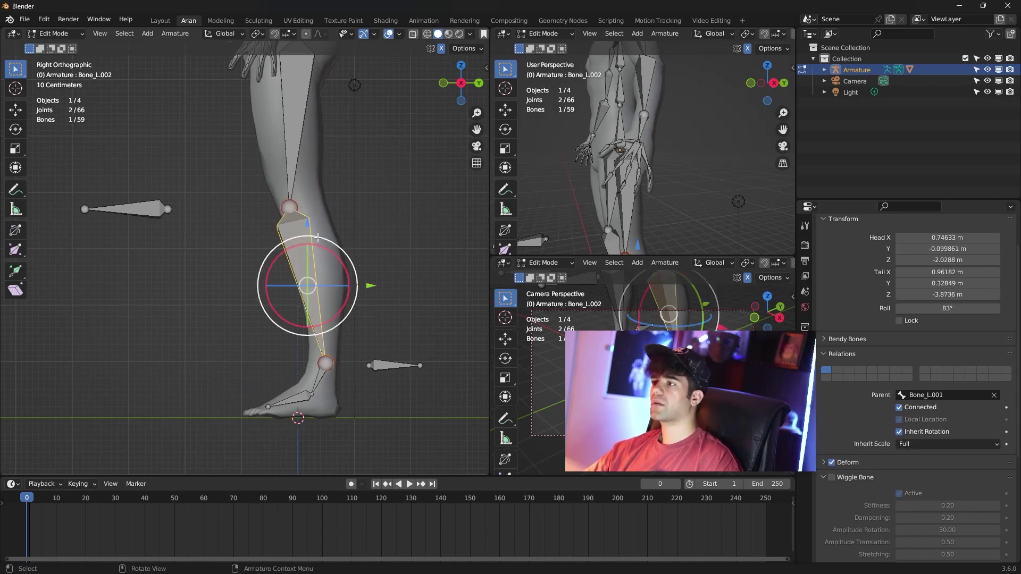
click(54, 33)
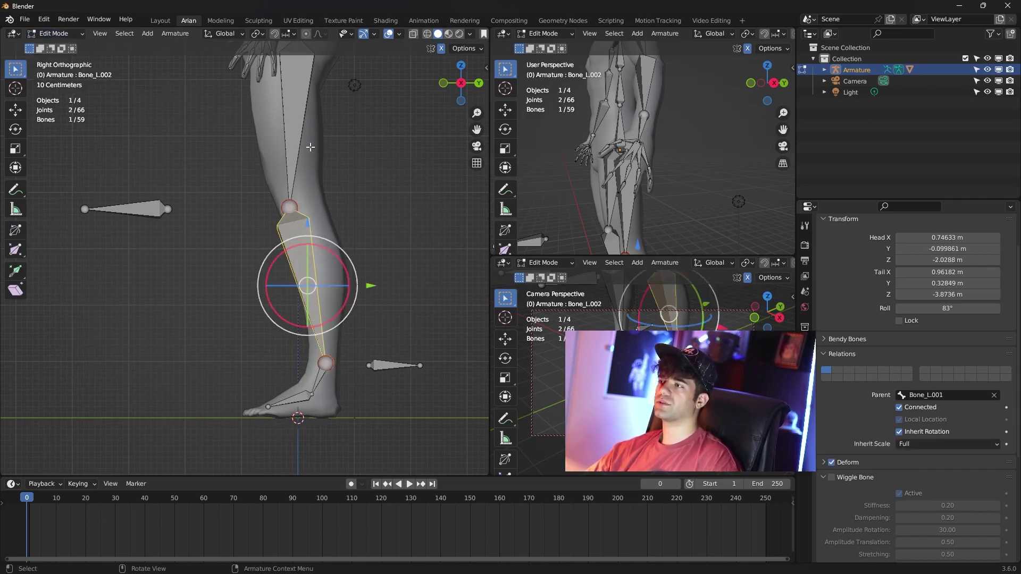
click(376, 226)
mouse_move(376, 225)
middle_down()
mouse_move(341, 239)
mouse_move(353, 235)
mouse_move(383, 337)
mouse_move(323, 307)
middle_up()
key(KP_1)
key(a)
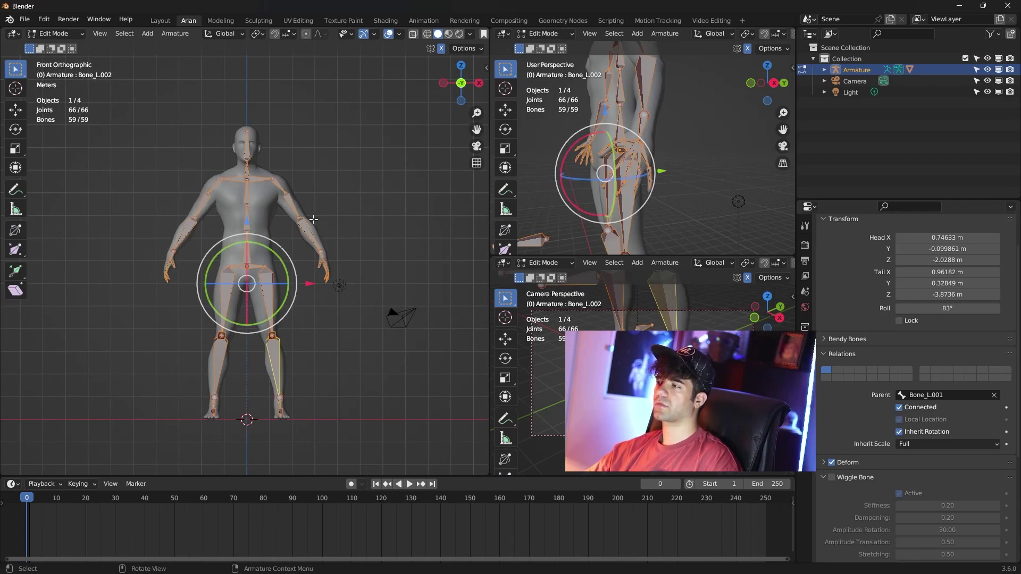
scroll(314, 219, up, 1)
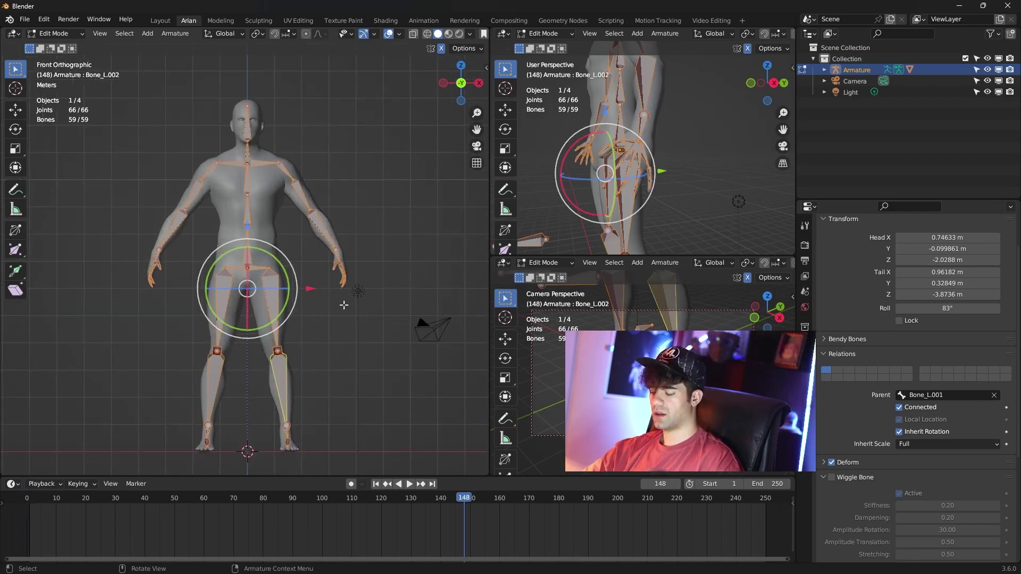
key(shift+n)
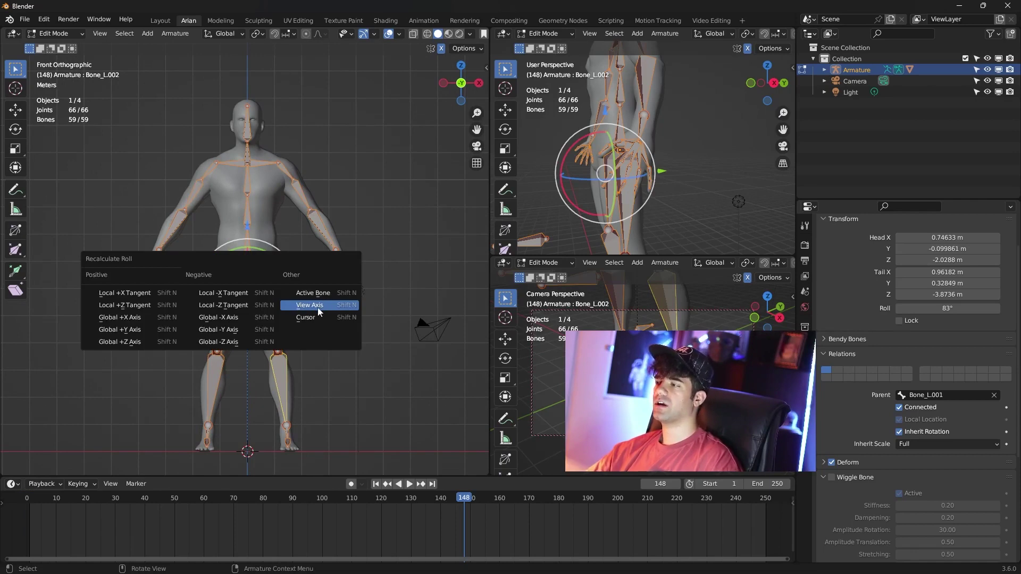
click(318, 306)
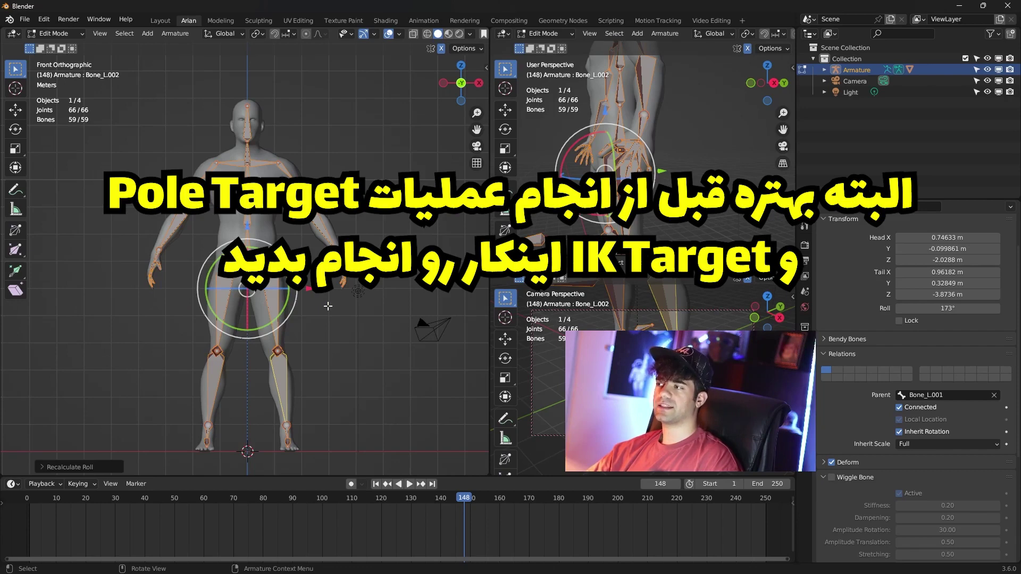
click(353, 328)
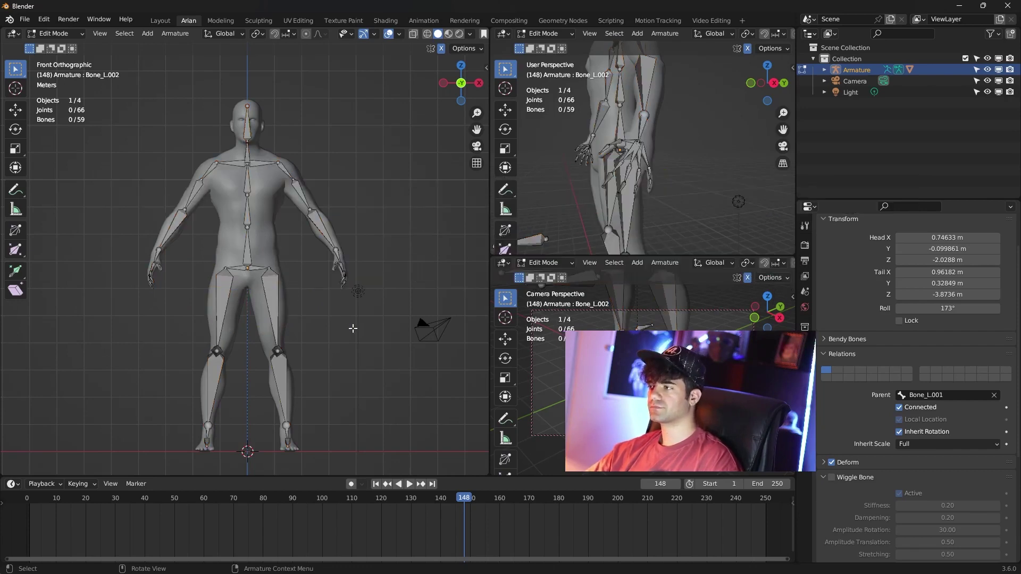
key(KP_3)
shift+middle_drag(352, 329, 342, 160)
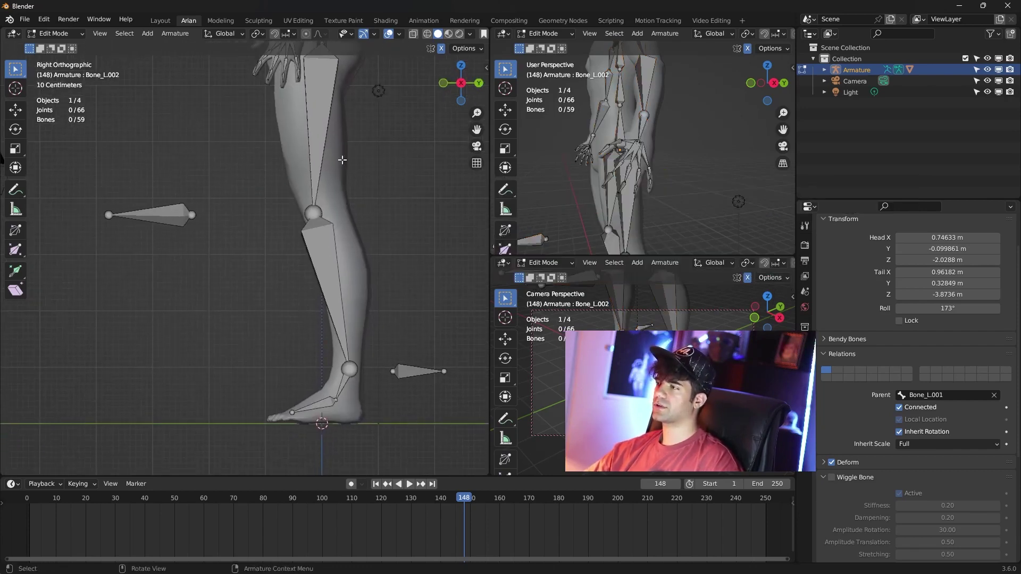
In Pose Mode, add an IK constraint to the shin bone Bone_L.002
click(325, 263)
click(53, 33)
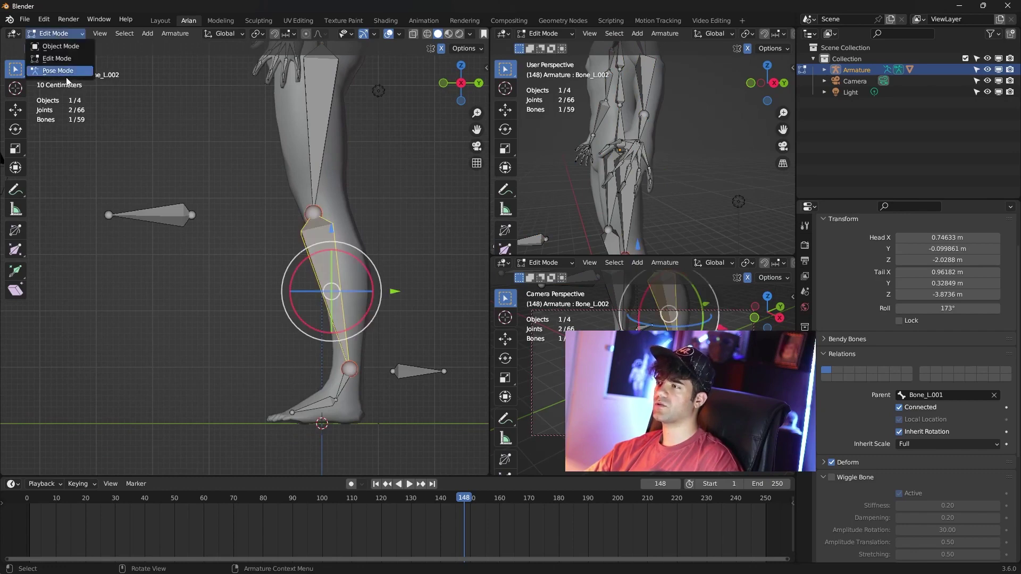
click(56, 75)
click(806, 420)
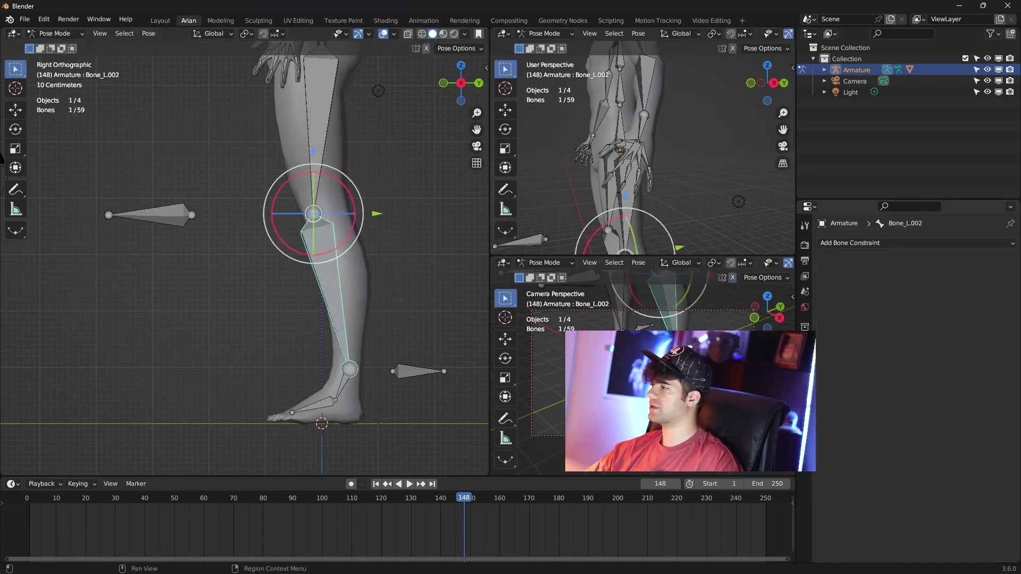
click(915, 243)
click(911, 299)
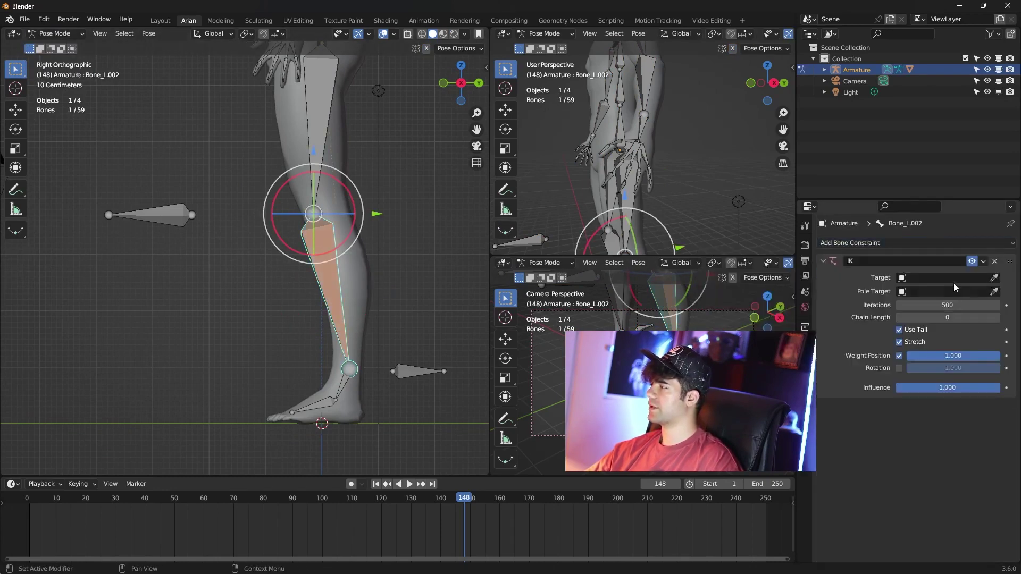
Set the IK target to the Armature's IK Target_L.006 bone
click(981, 279)
click(934, 302)
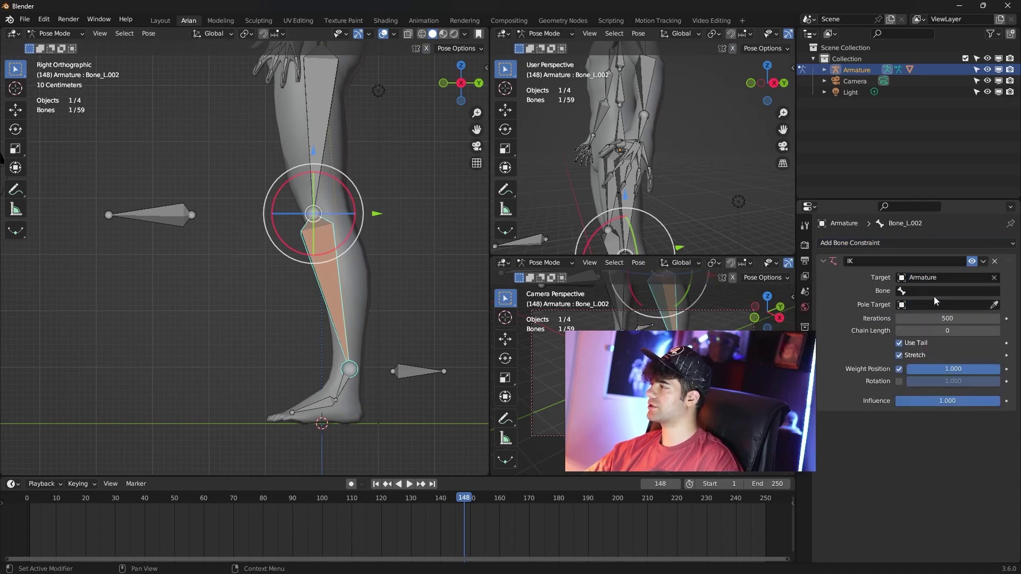
click(941, 291)
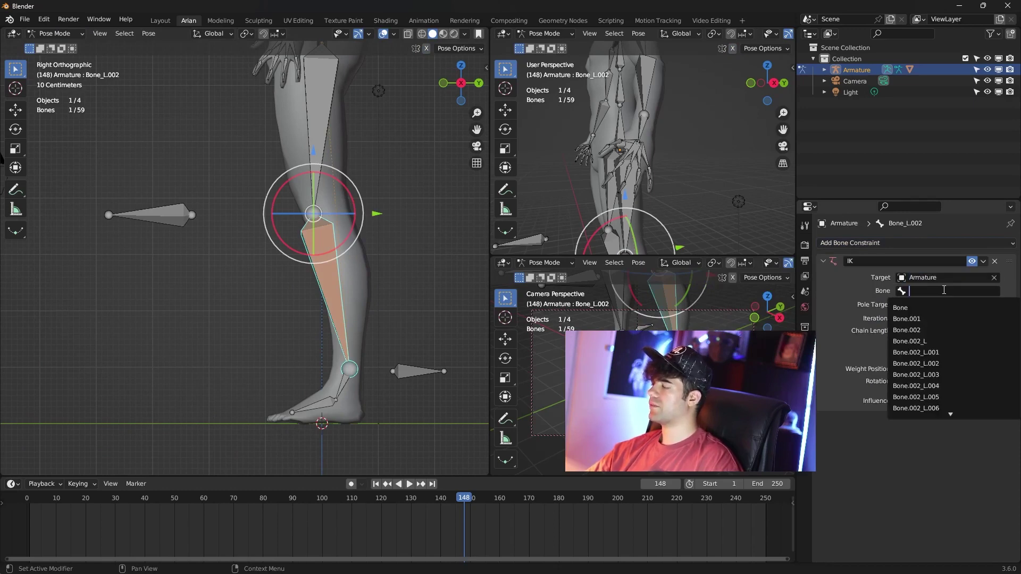
text(ik)
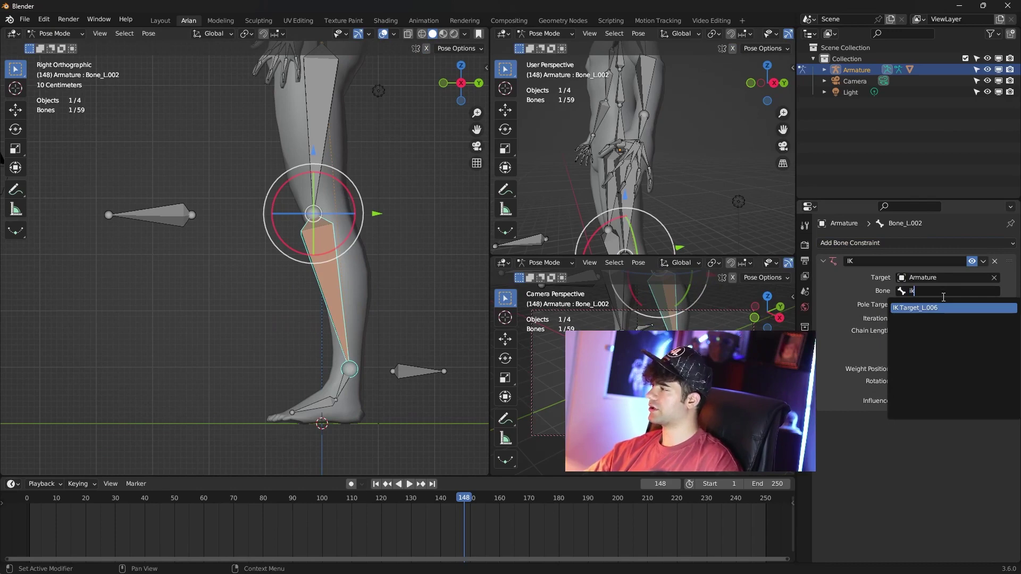
click(945, 307)
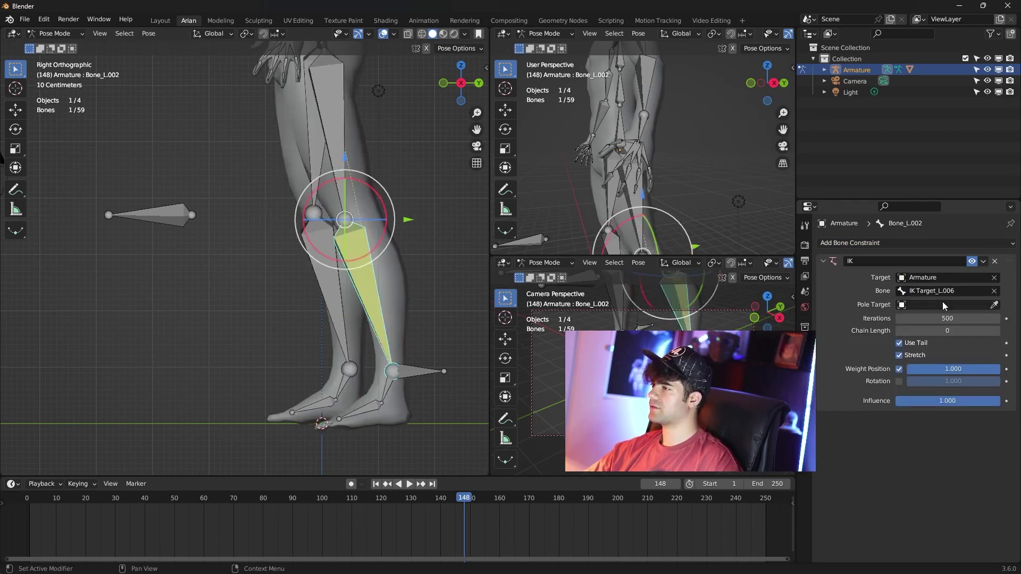
Set the IK pole target to the Armature's Pole Target_L.005 bone
click(995, 305)
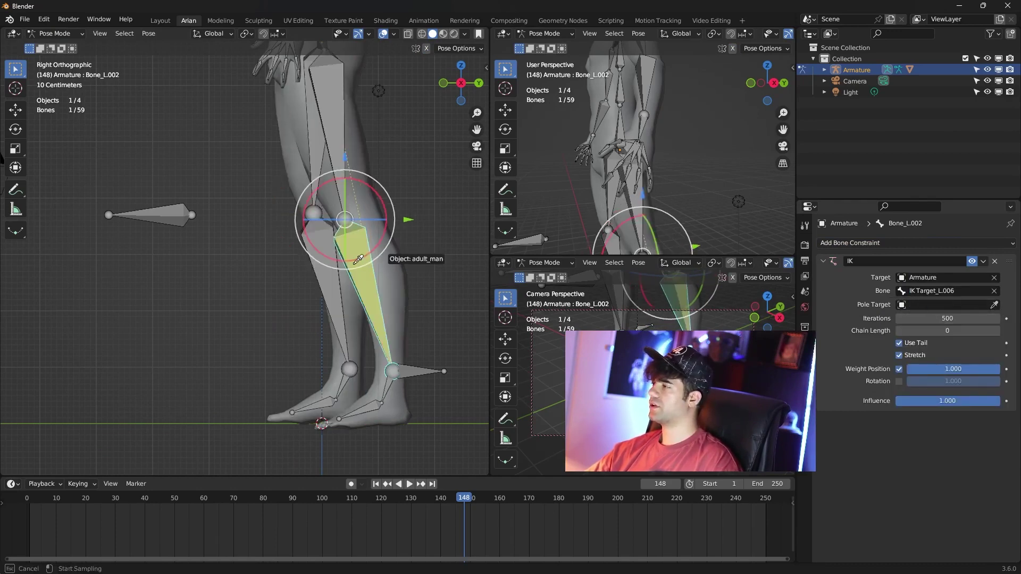
click(155, 210)
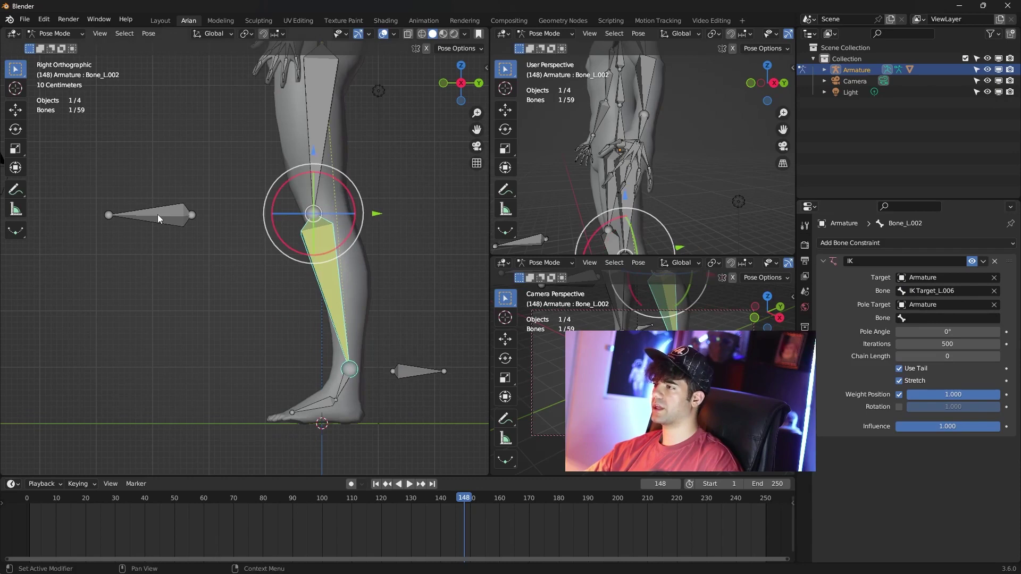
click(934, 318)
text(Pole Target_L.005)
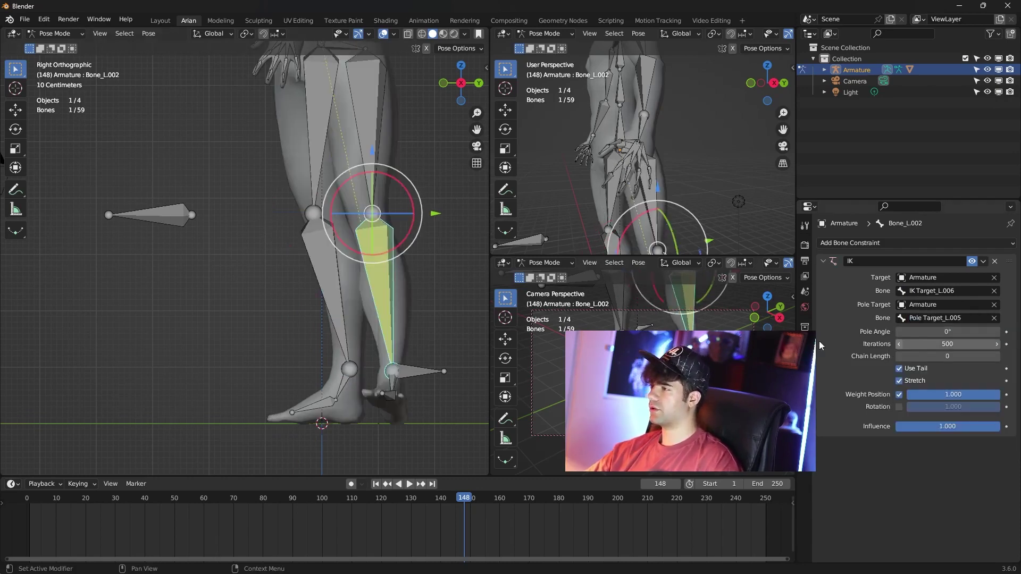
key(Return)
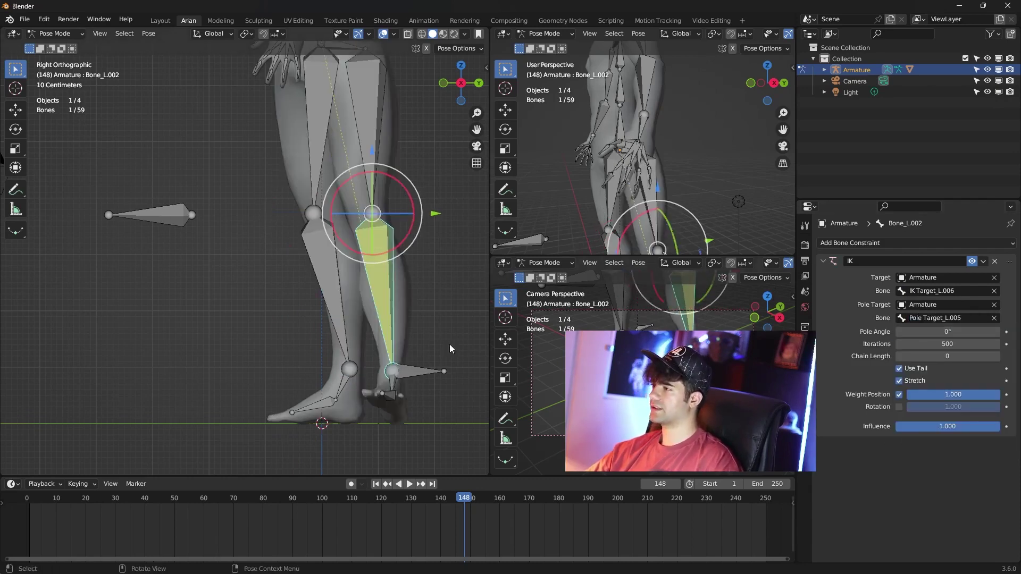
Set the IK pole angle to 90° and chain length to 2
middle_drag(433, 337, 381, 356)
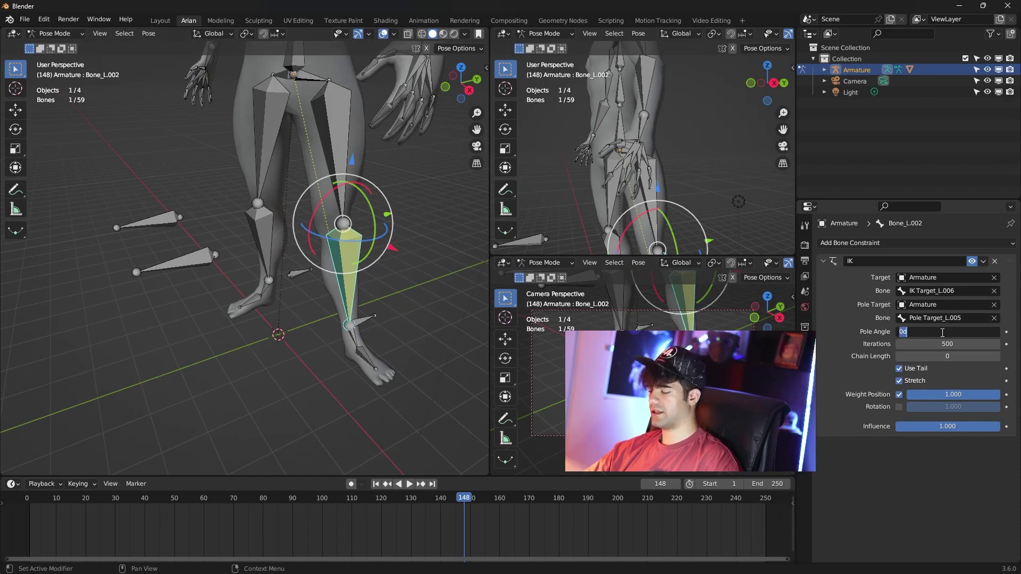
text(90)
key(Return)
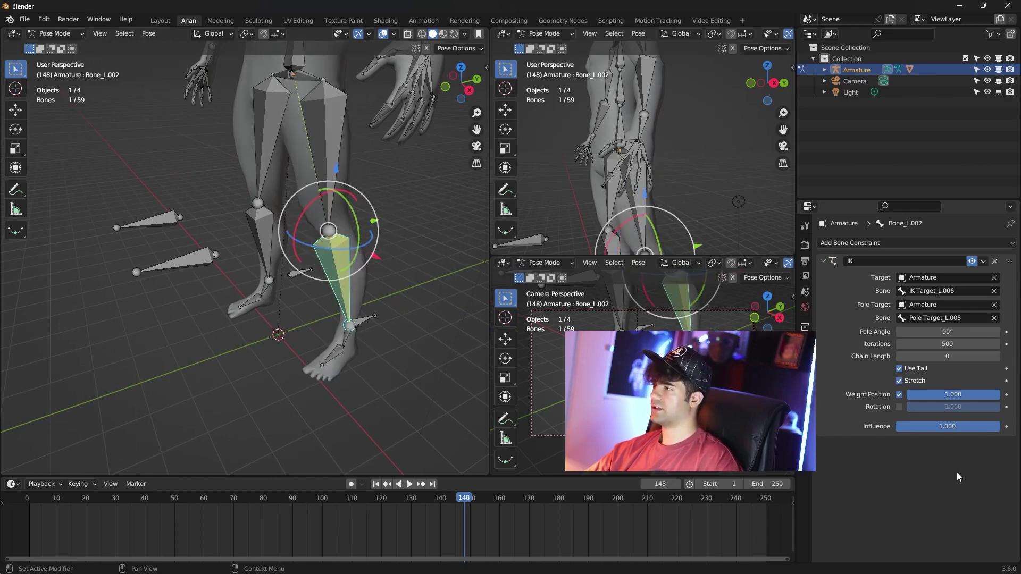
click(997, 356)
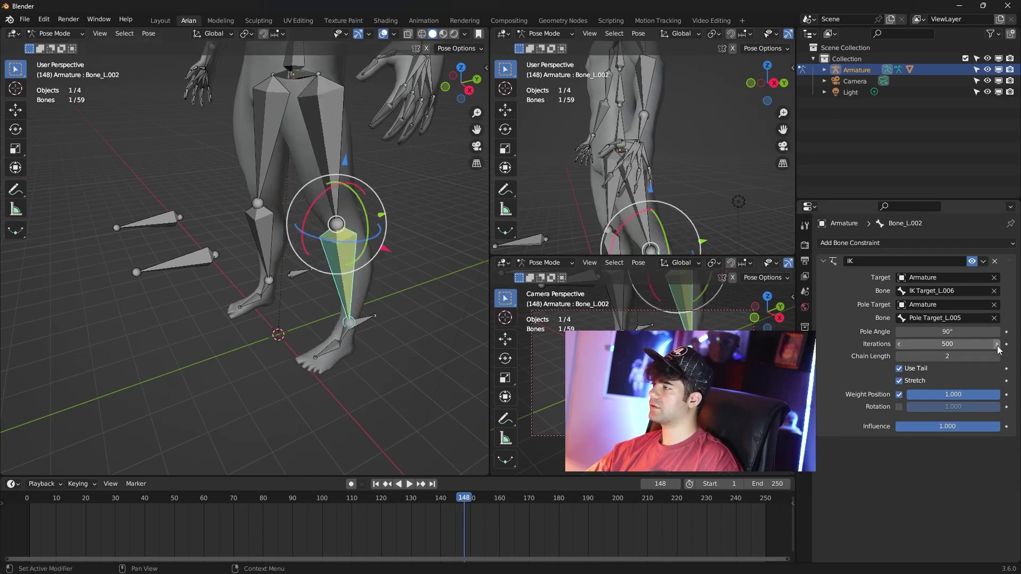
click(372, 317)
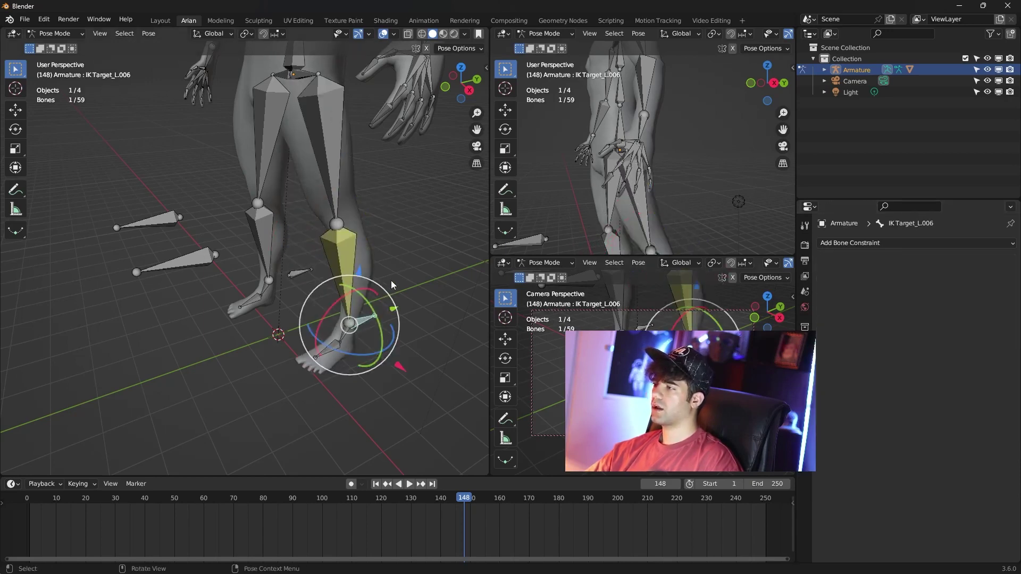
Slide the foot IK target IK Target_L.006 back along the Y axis
middle_drag(391, 280, 410, 321)
key(g)
key(y)
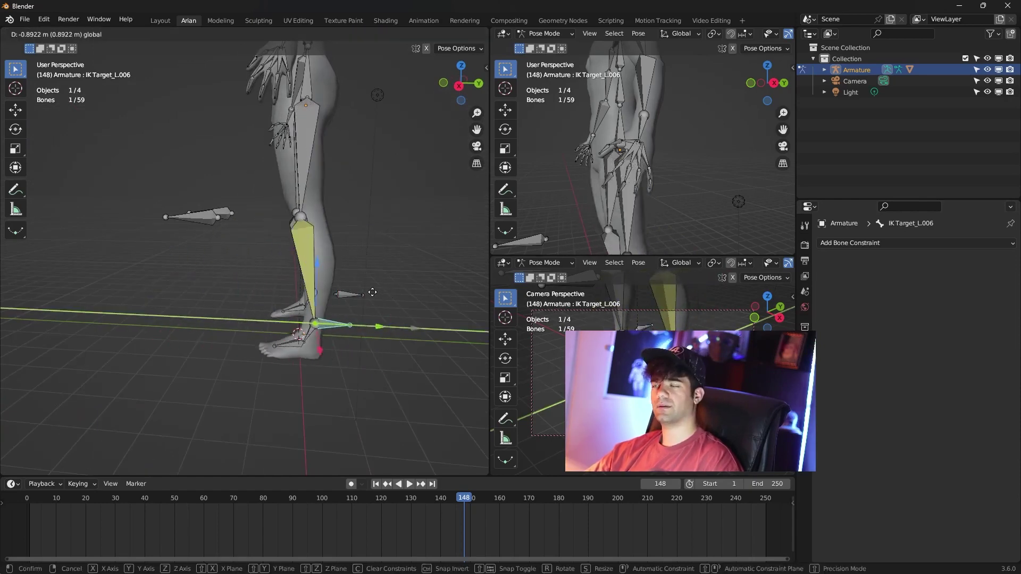
click(306, 251)
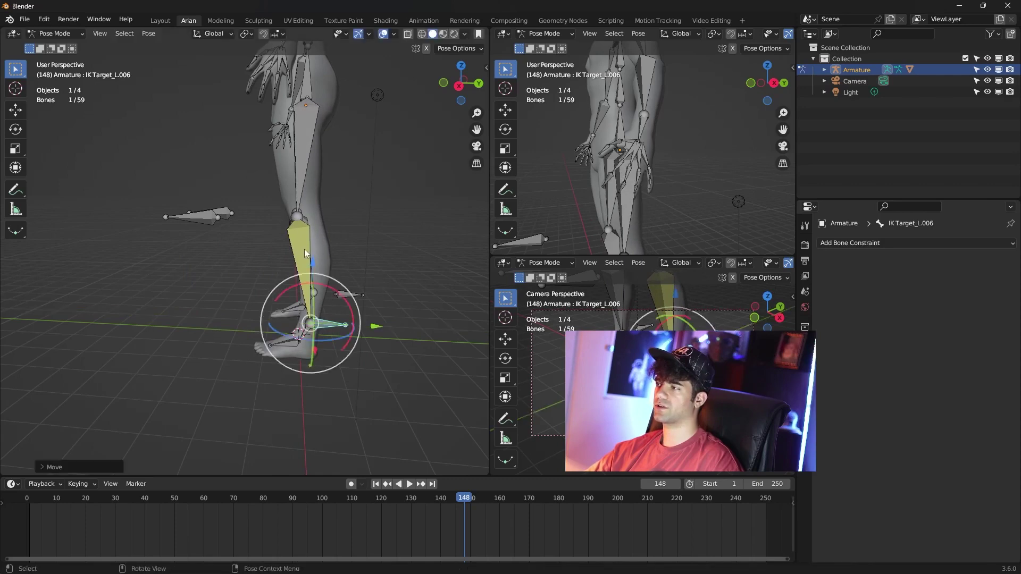
Raise the foot IK target along Z so the knee bends
key(g)
key(z)
click(340, 175)
middle_drag(341, 176, 382, 160)
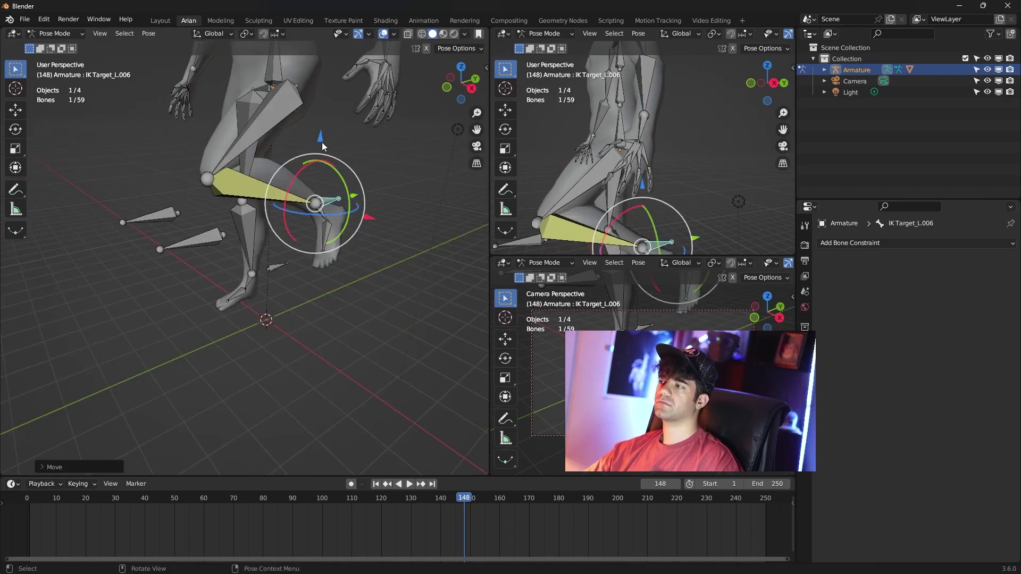
key(g)
key(z)
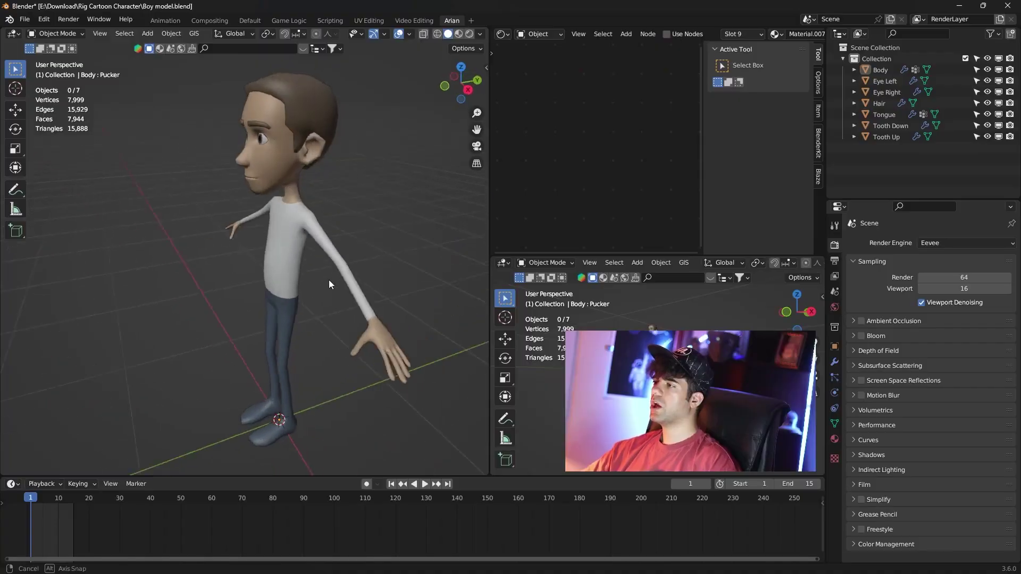
In front orthographic view, apply All Transforms to the boy's Body mesh
middle_drag(336, 285, 363, 288)
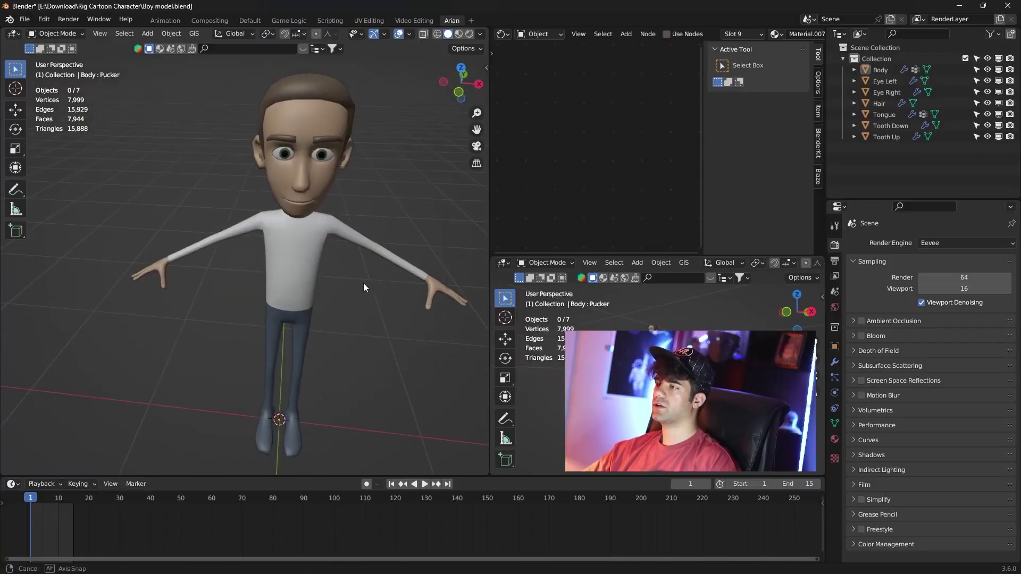
key(KP_1)
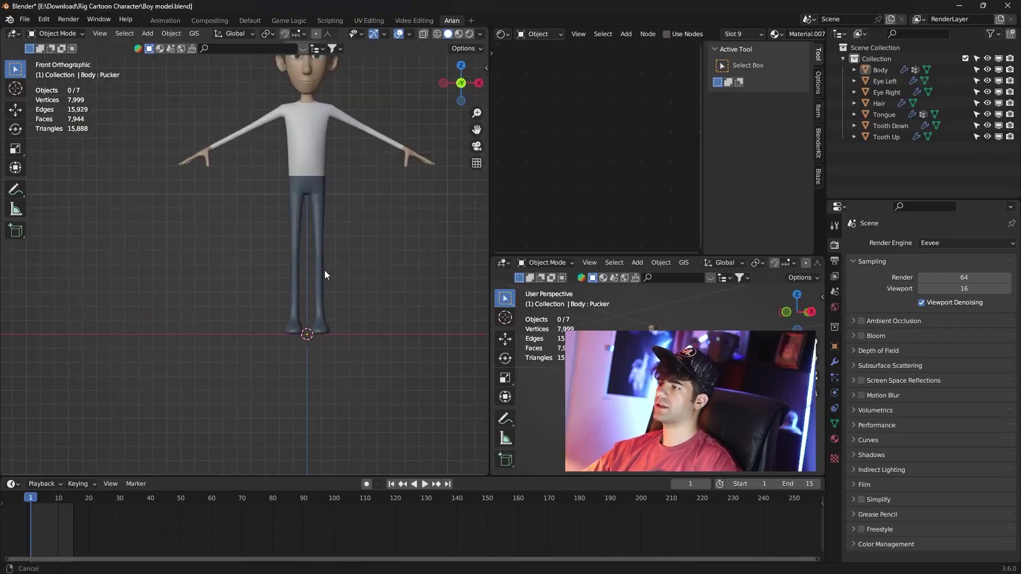
click(281, 243)
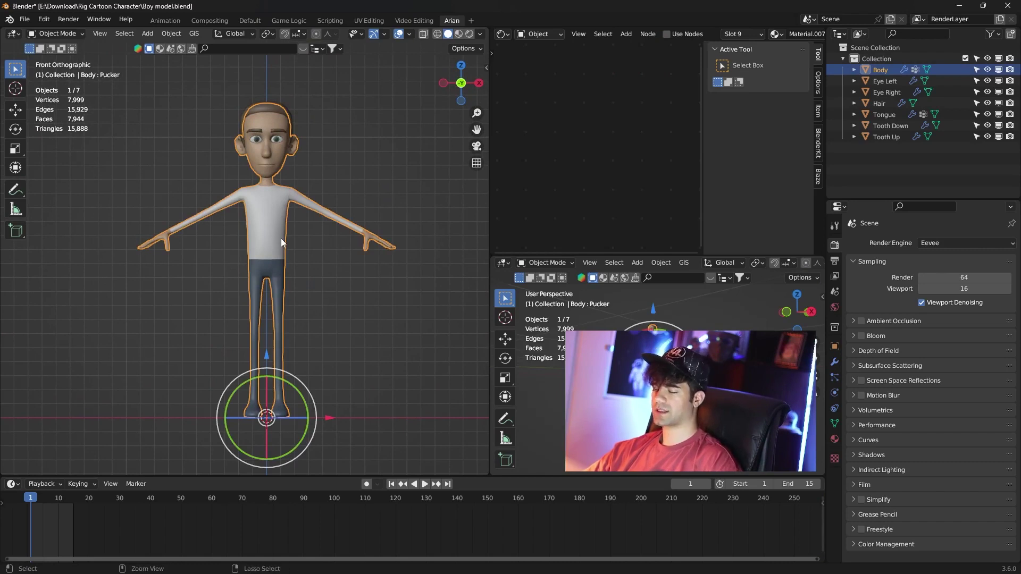
key(ctrl+a)
click(267, 272)
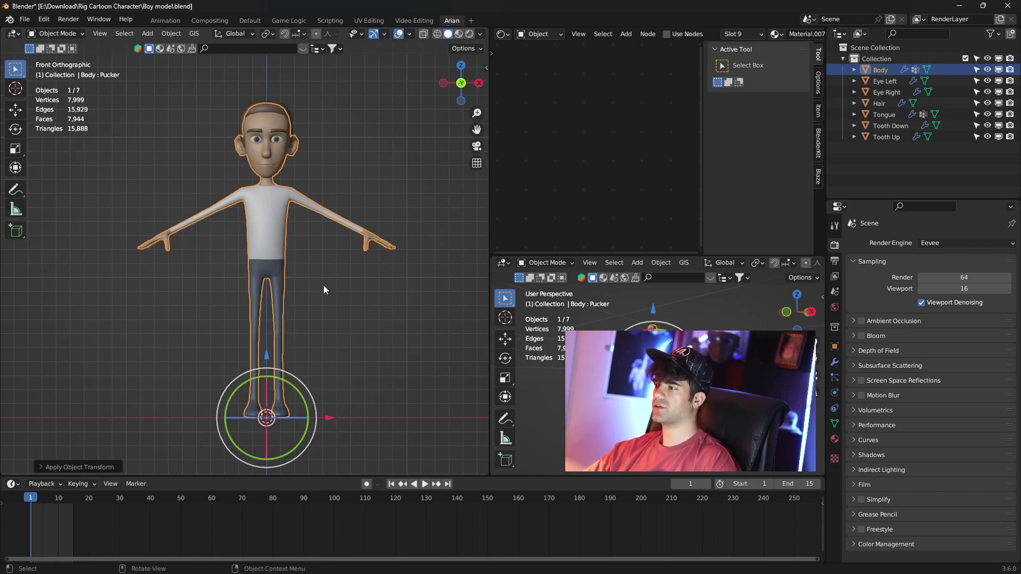
click(200, 305)
key(shift+a)
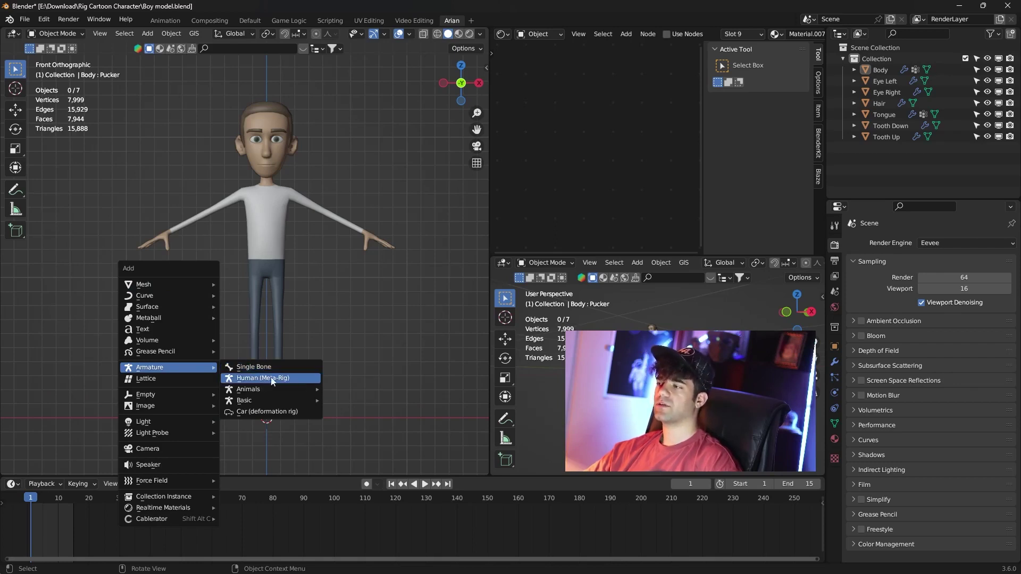
Add a Human metarig and enable In Front in its Viewport Display settings
click(272, 379)
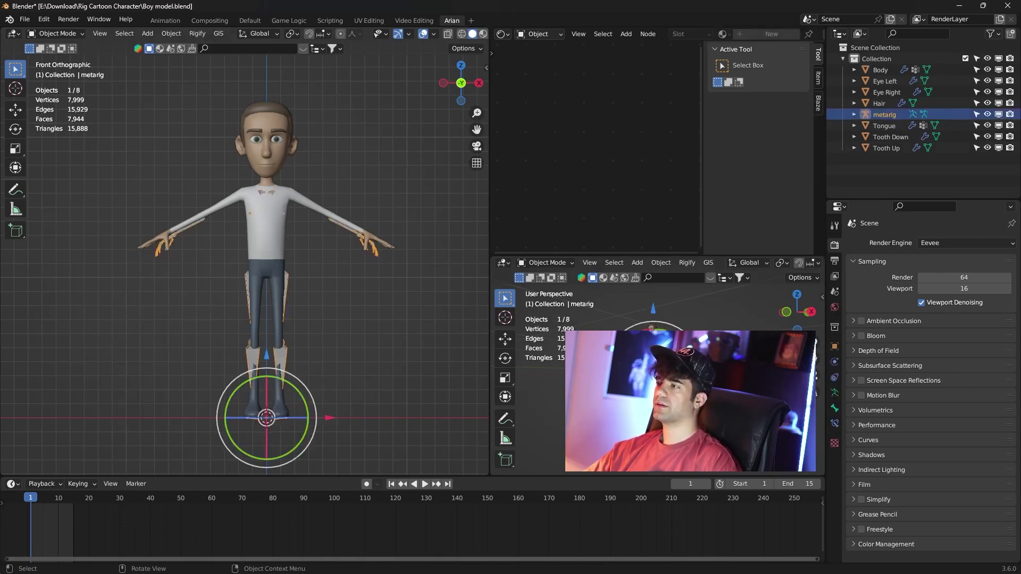
click(835, 408)
click(836, 394)
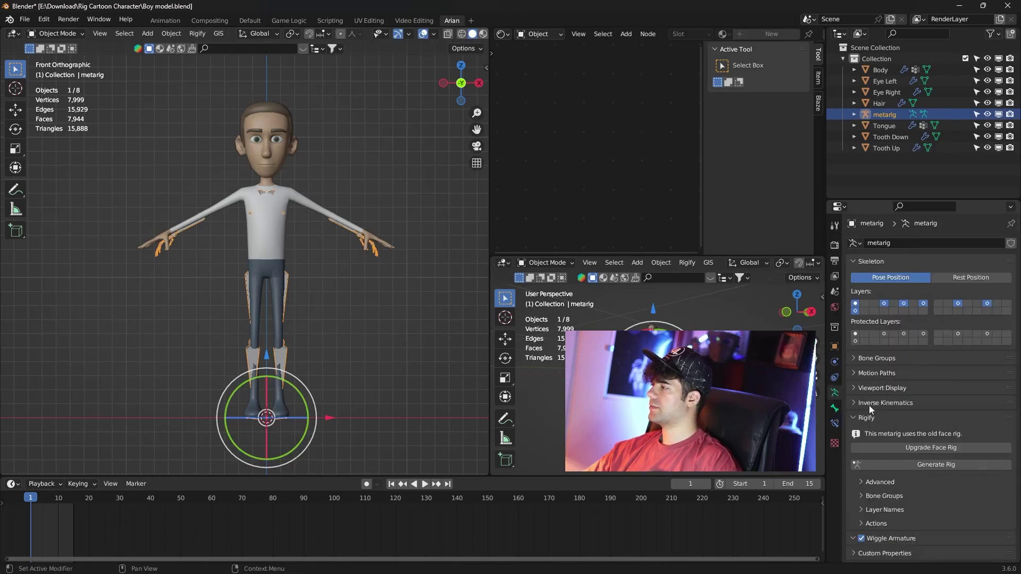
click(883, 389)
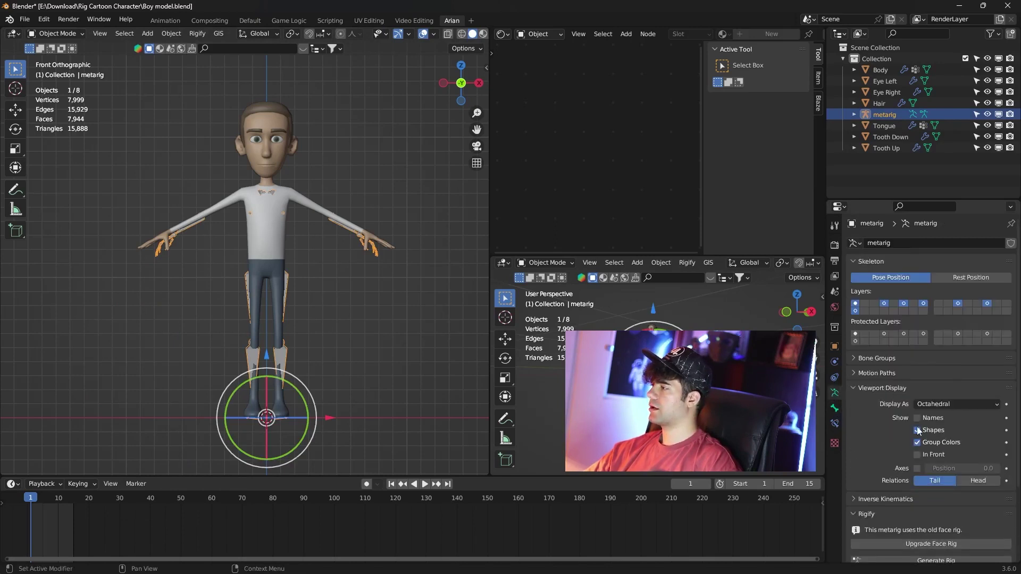
click(917, 456)
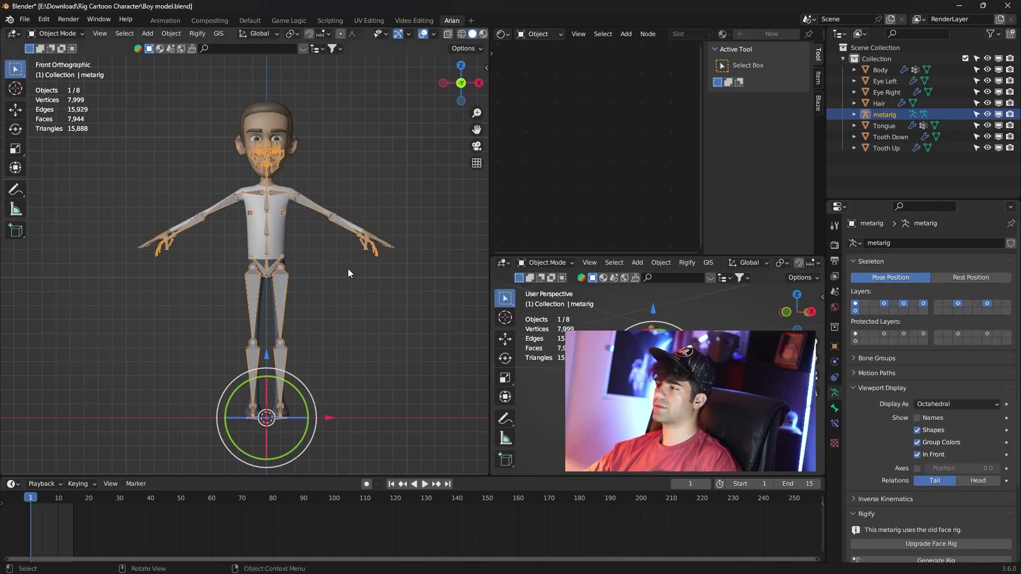
Zoom in on the character and leave only the metarig selected
scroll(348, 269, up, 1)
scroll(348, 269, up, 1)
scroll(357, 320, up, 2)
mouse_move(352, 219)
shift+middle_down()
mouse_move(386, 380)
mouse_move(249, 426)
shift+middle_up()
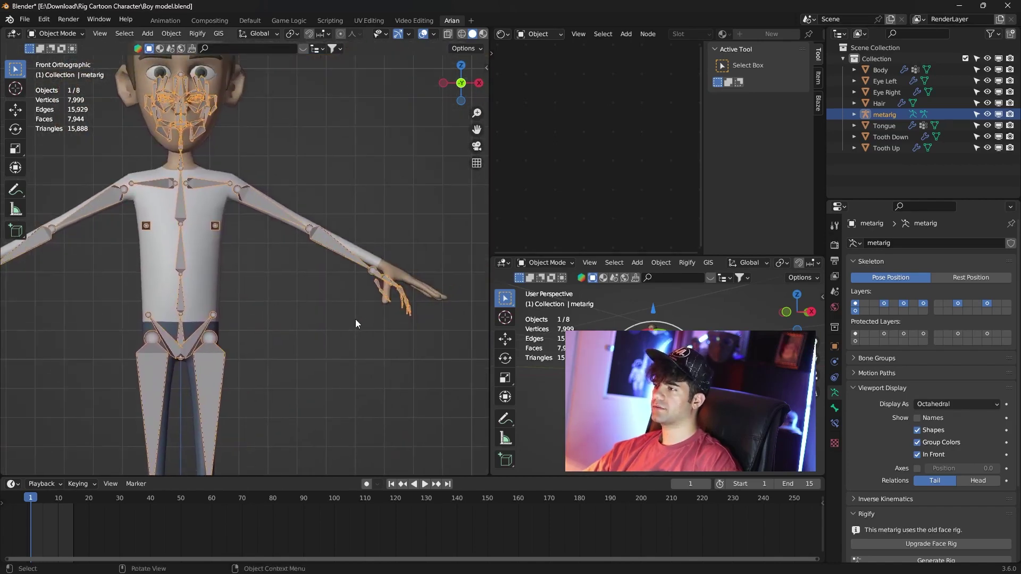
mouse_move(336, 298)
shift+middle_down()
mouse_move(398, 432)
mouse_move(367, 270)
shift+middle_up()
scroll(383, 320, up, 3)
drag(399, 324, 135, 168)
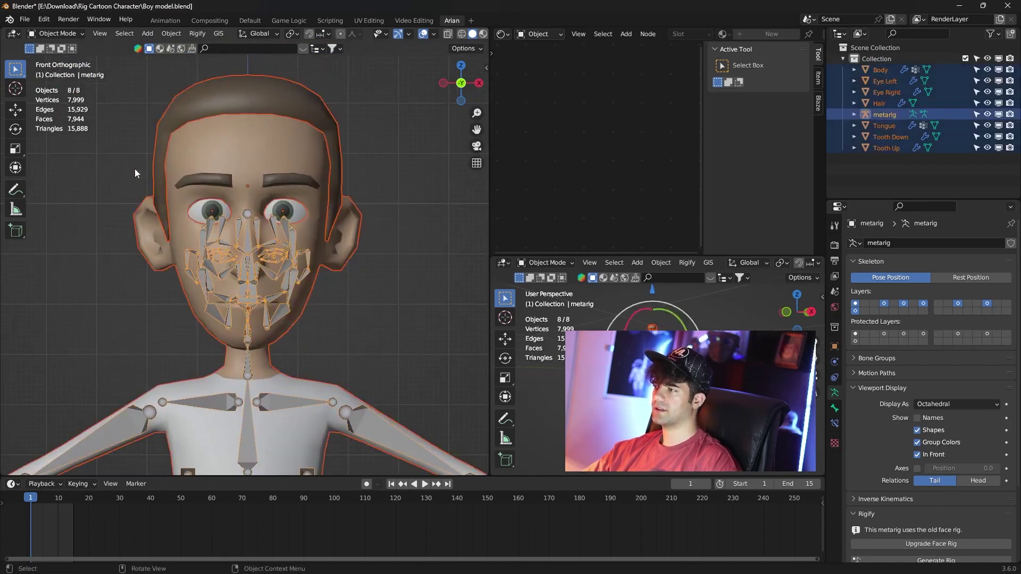
click(299, 279)
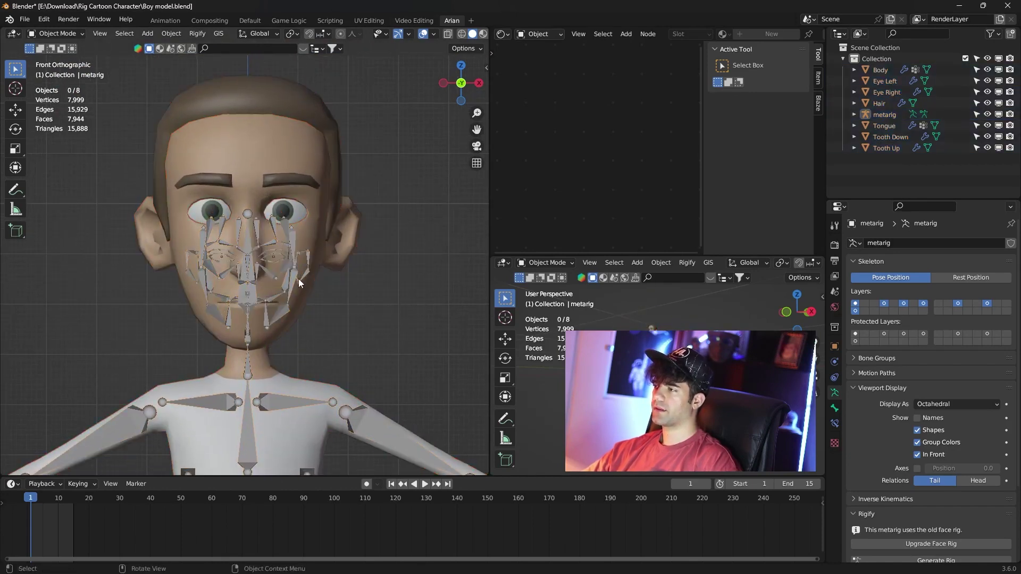
click(53, 33)
In Edit Mode, move the face bones up and scale them about 1.65× over the face
click(62, 53)
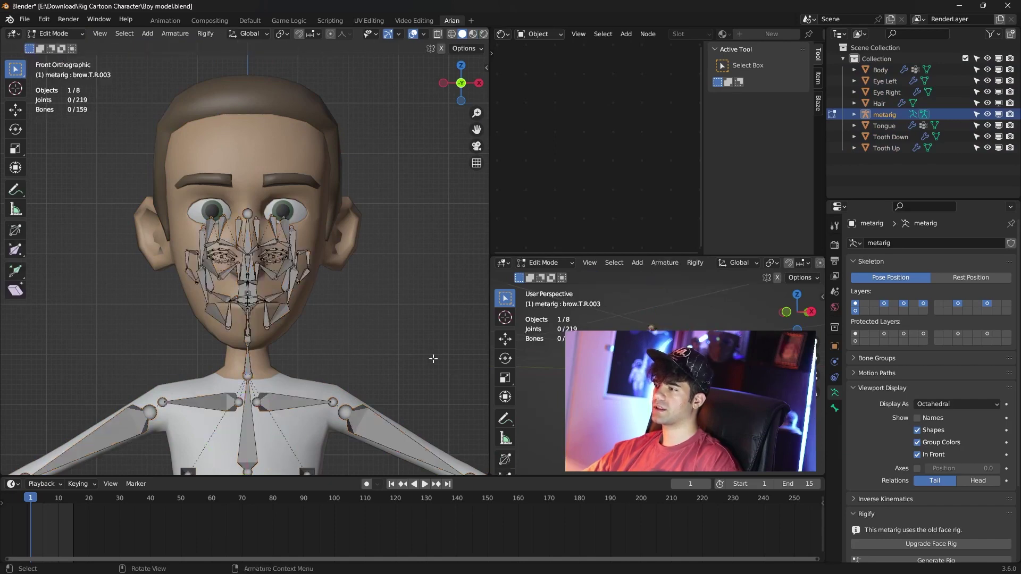
drag(447, 340, 133, 164)
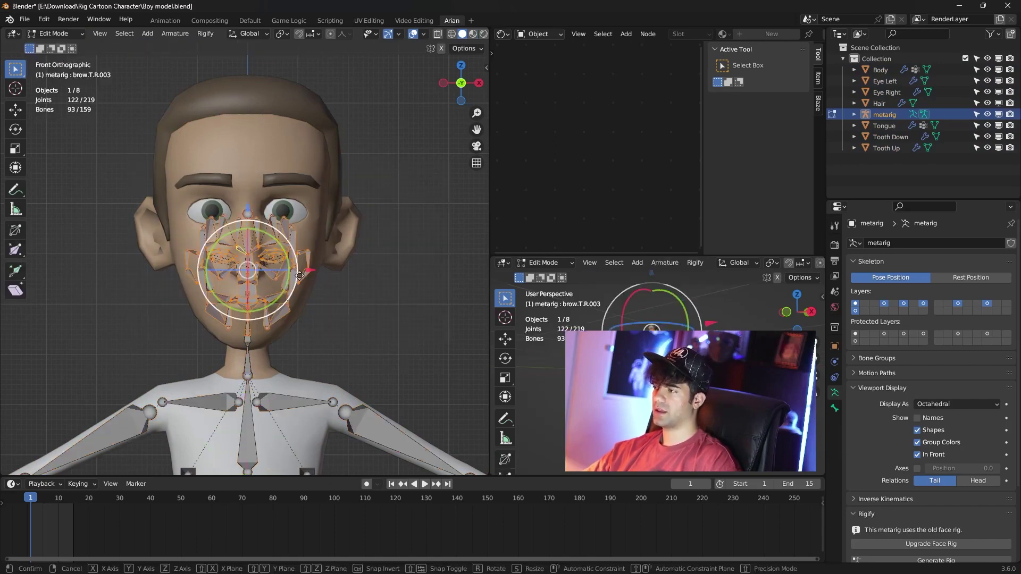
key(g)
click(298, 234)
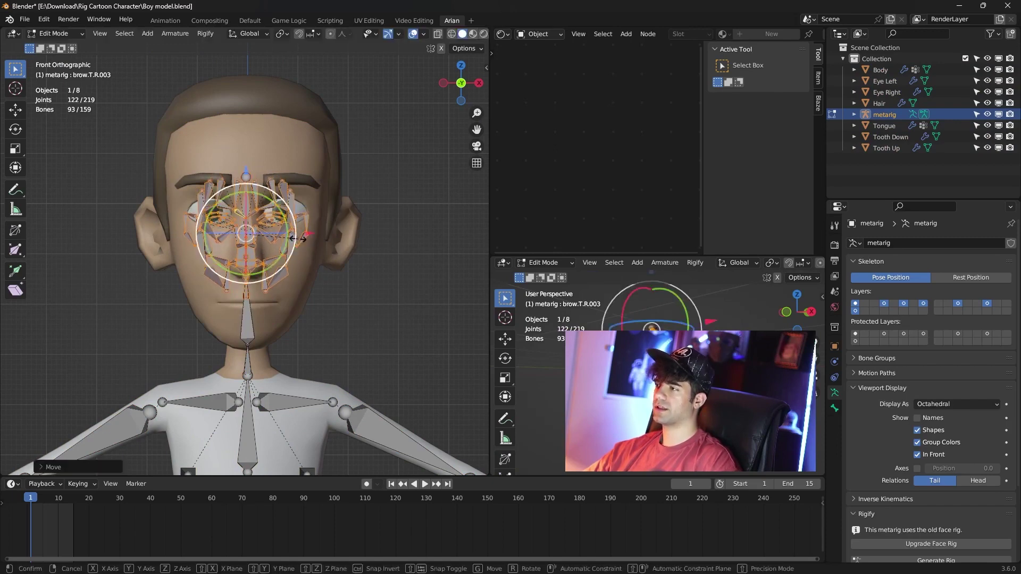
key(s)
click(330, 236)
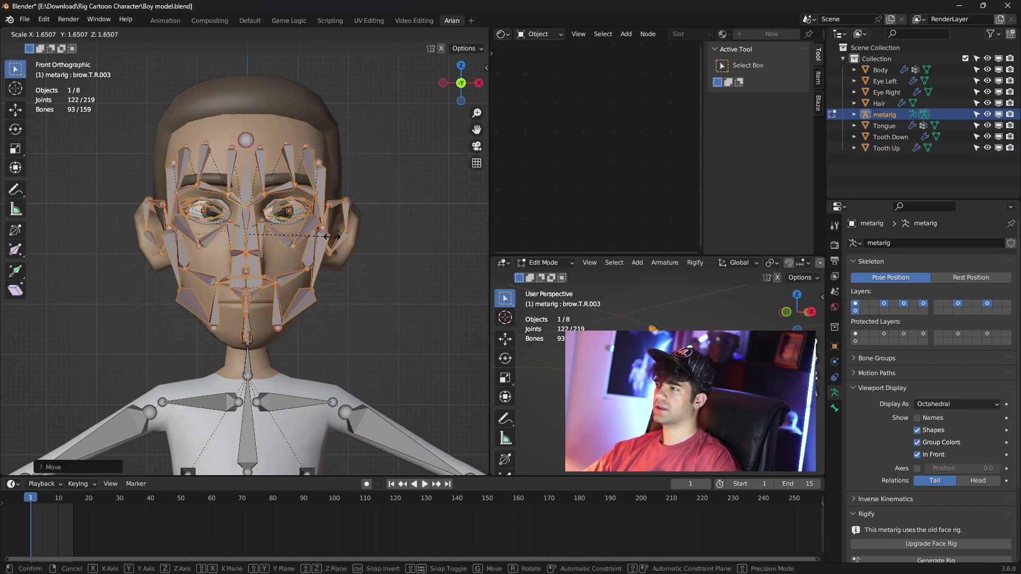
key(g)
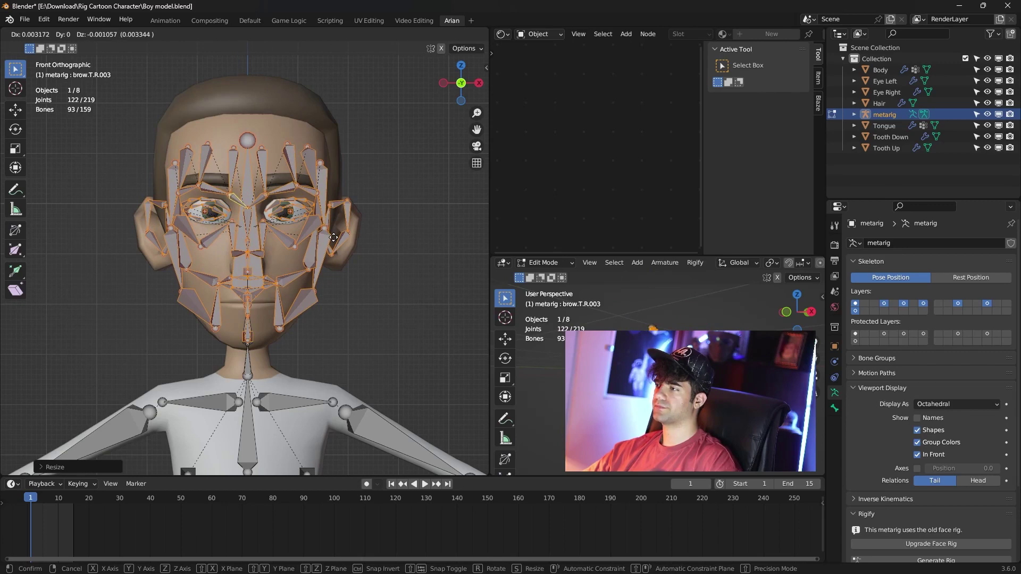
click(334, 237)
key(alt+a)
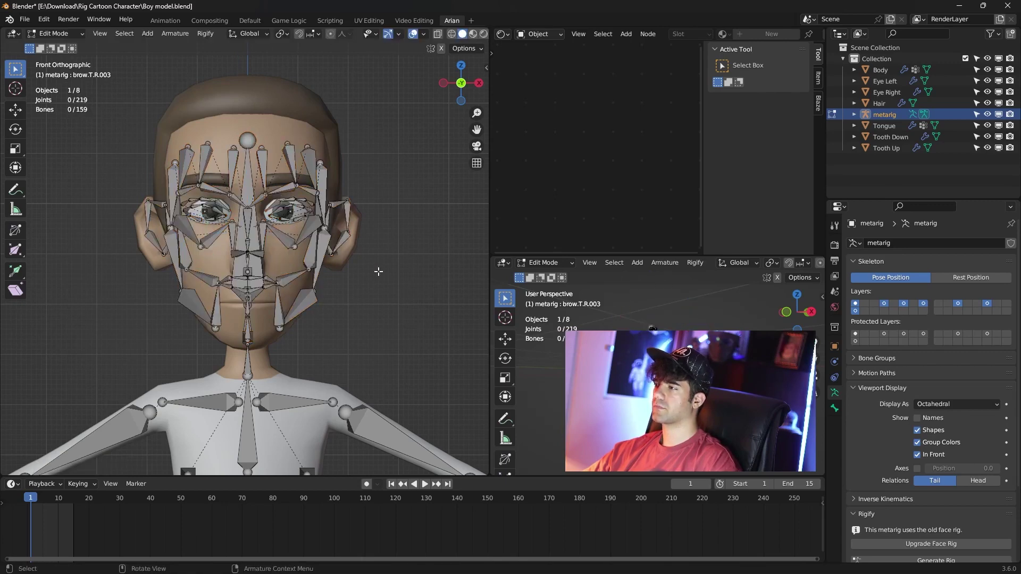
mouse_move(379, 272)
shift+middle_down()
mouse_move(297, 189)
mouse_move(315, 176)
shift+middle_up()
scroll(383, 245, up, 2)
Select the left hand's finger bones and move them up toward the hand
scroll(329, 201, up, 2)
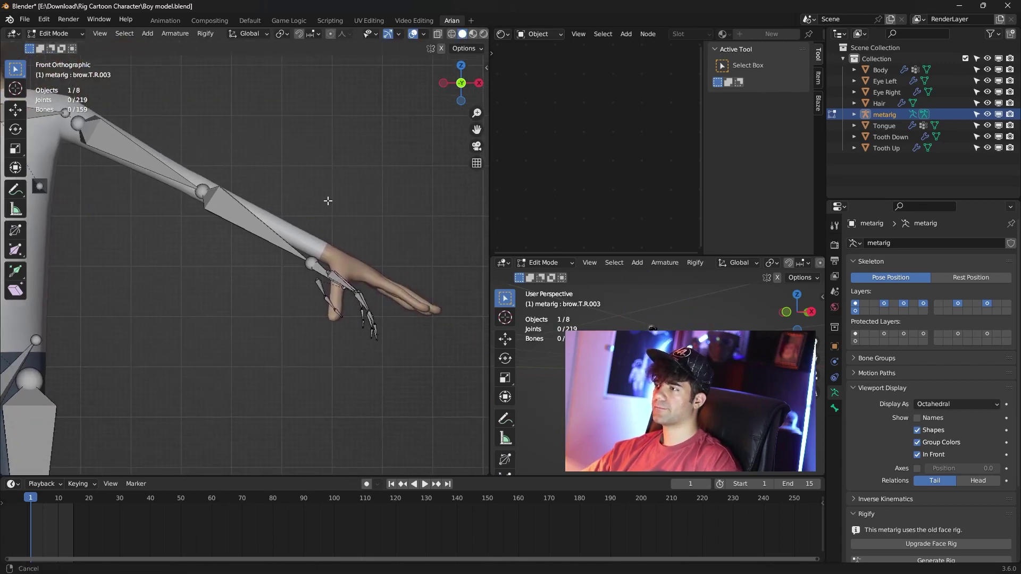
drag(439, 361, 289, 214)
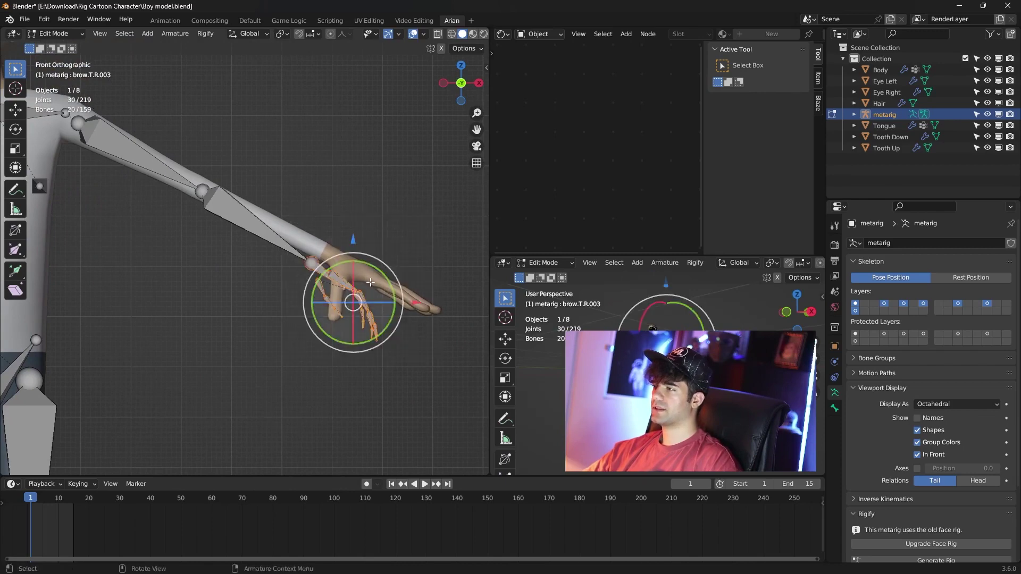
drag(353, 239, 358, 214)
key(r)
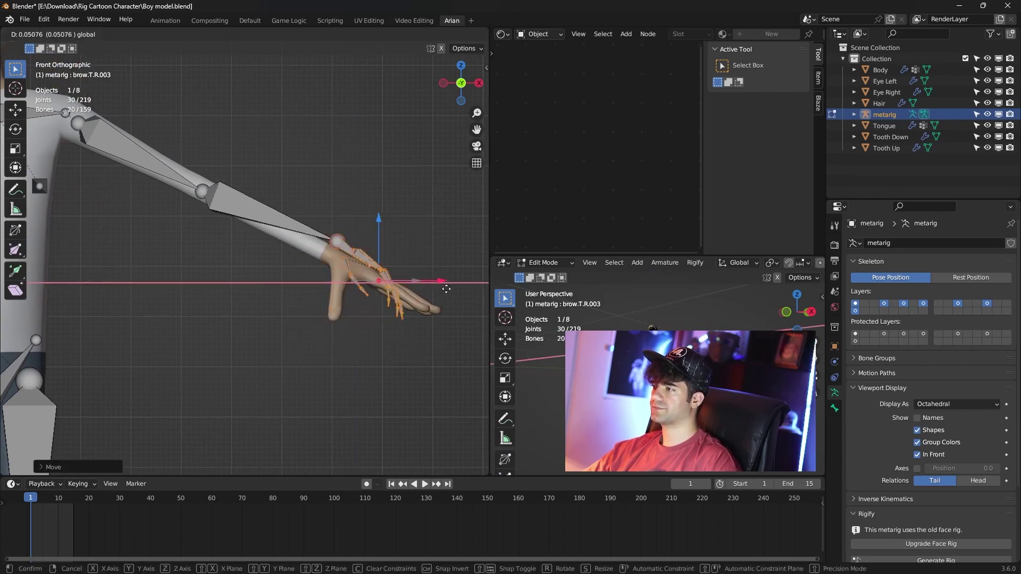
key(Escape)
Add a second 3D view in right orthographic, zoomed in on the left forearm and hand
key(KP_7)
key(alt+a)
click(261, 244)
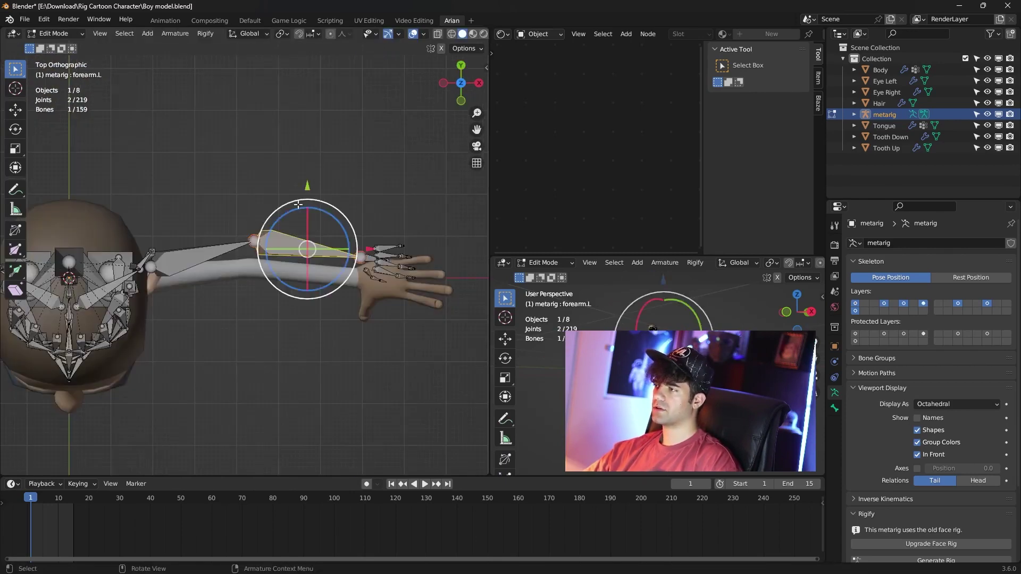
click(503, 34)
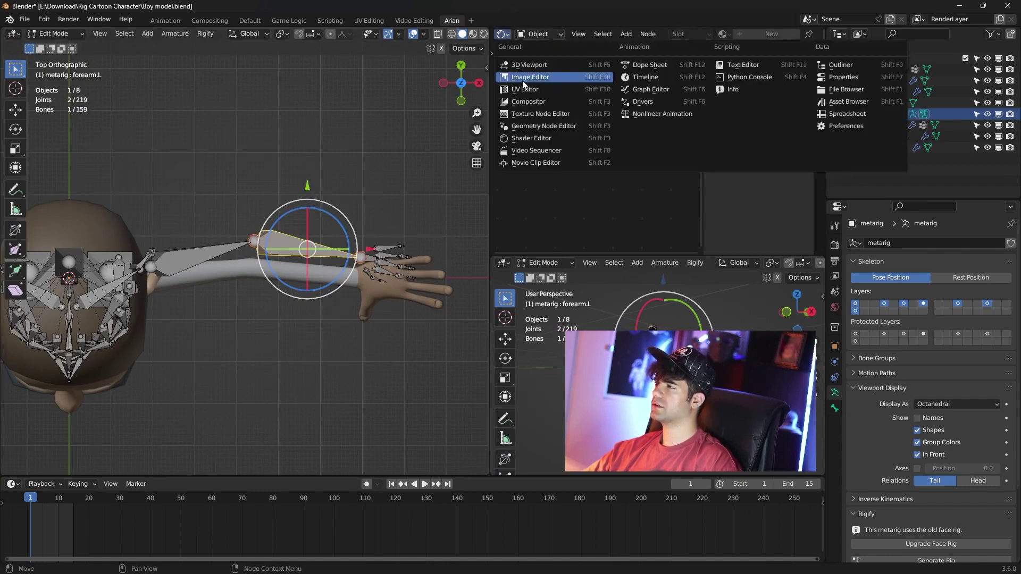
click(535, 65)
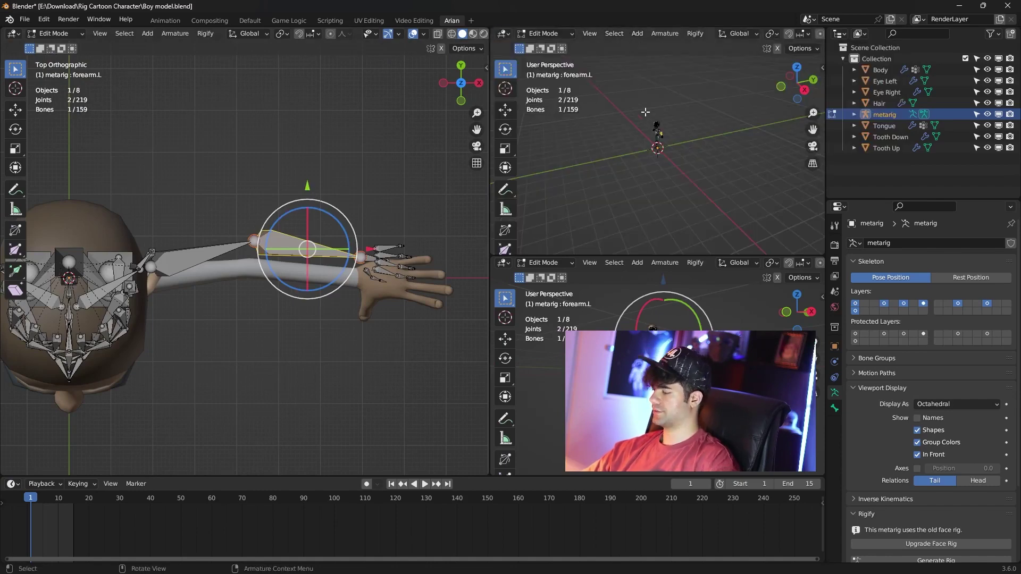
key(KP_3)
scroll(665, 117, up, 5)
scroll(678, 123, up, 5)
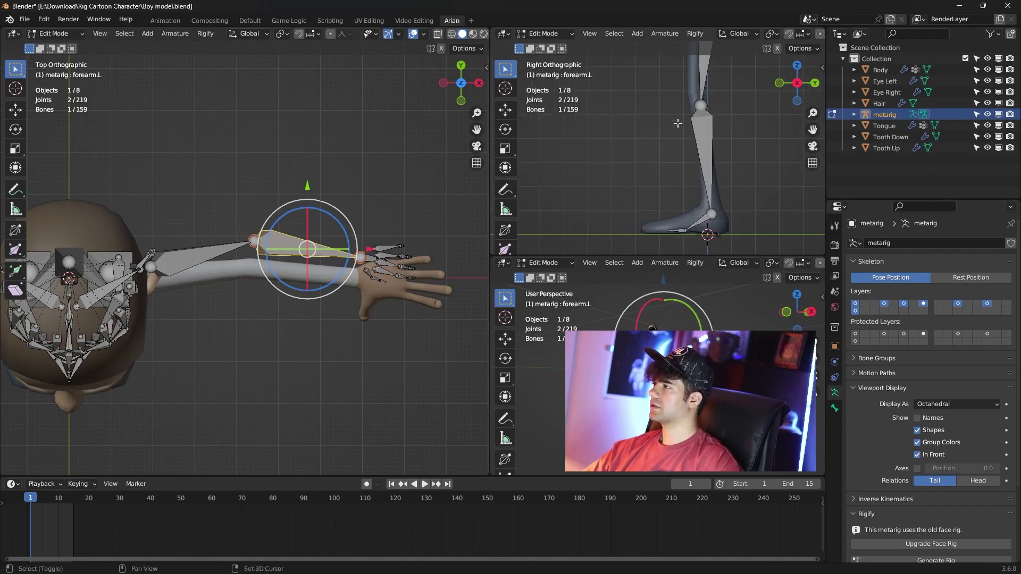
shift+scroll(677, 123, up, 3)
shift+scroll(692, 138, up, 2)
shift+scroll(670, 128, up, 2)
shift+scroll(672, 127, up, 2)
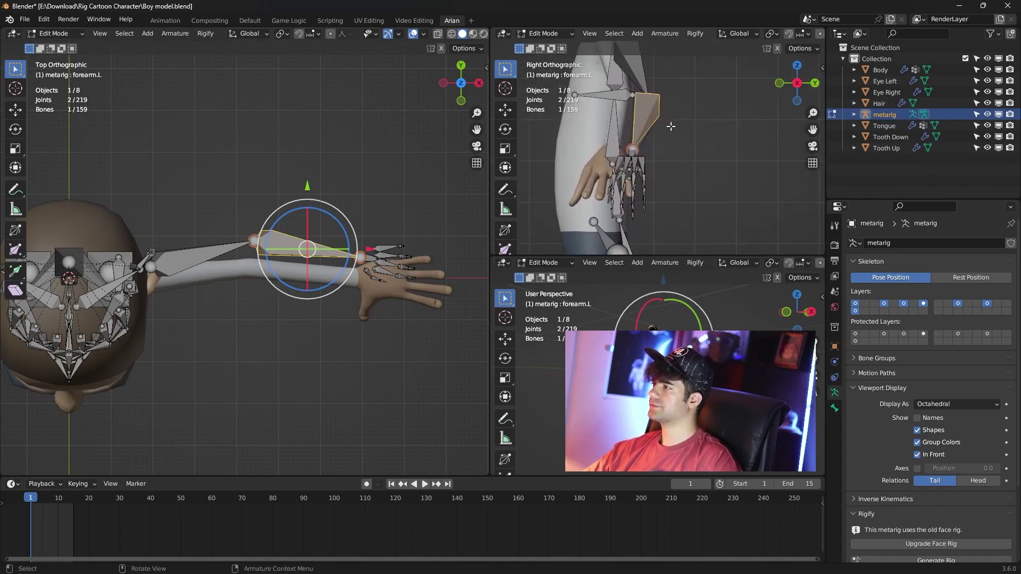
ctrl+scroll(671, 126, down, 2)
ctrl+scroll(671, 126, down, 2)
scroll(326, 188, up, 3)
scroll(326, 188, down, 1)
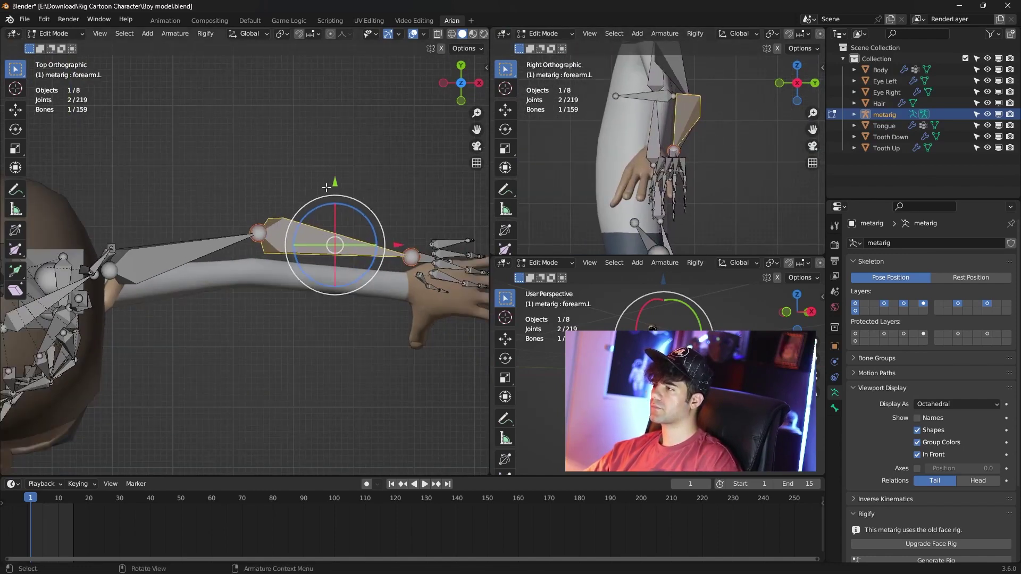
Slide the thumb bone along Y into the hand; the pinky metacarpal move is cancelled
click(421, 278)
key(g)
key(y)
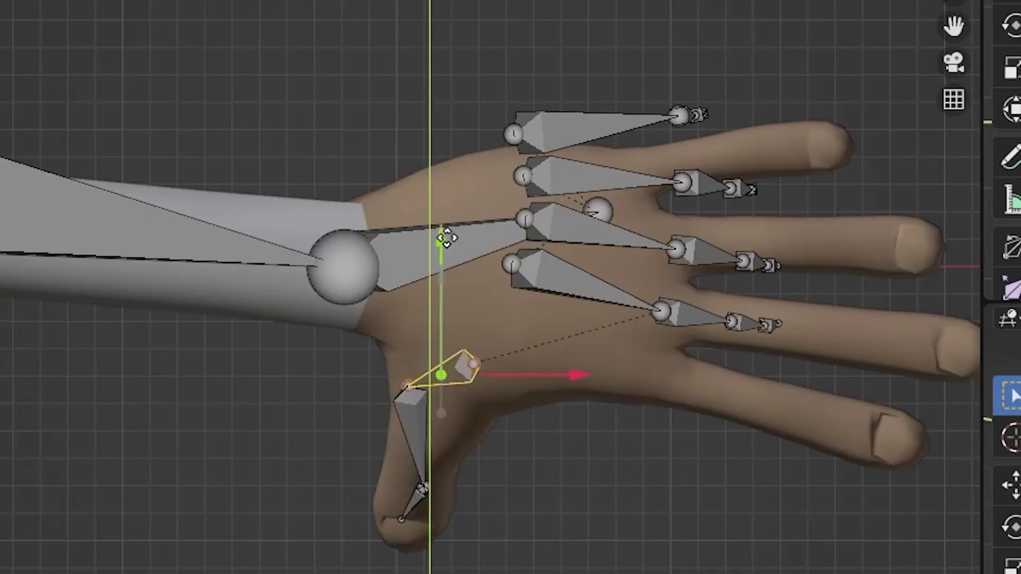
click(446, 239)
click(588, 285)
key(g)
key(x)
key(y)
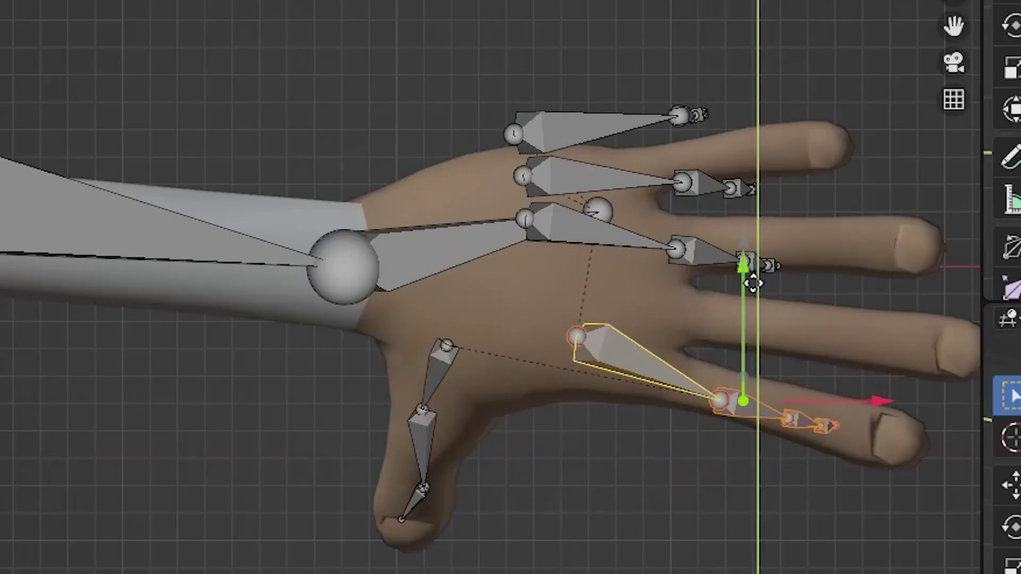
key(Escape)
Move the selected face bones along Y to sit inside the head
click(638, 242)
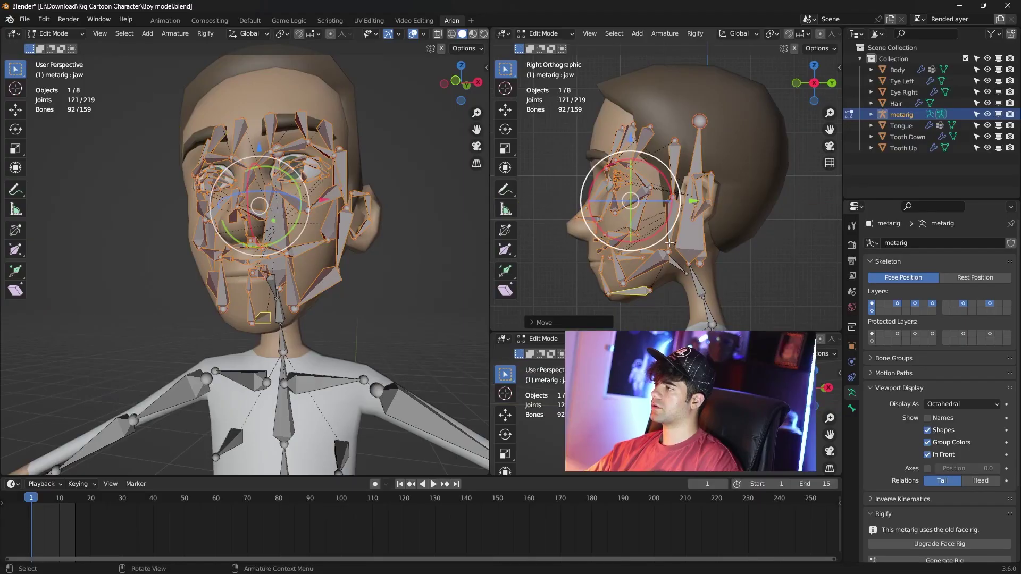
scroll(670, 242, up, 2)
scroll(669, 242, up, 2)
scroll(691, 223, up, 1)
key(g)
key(y)
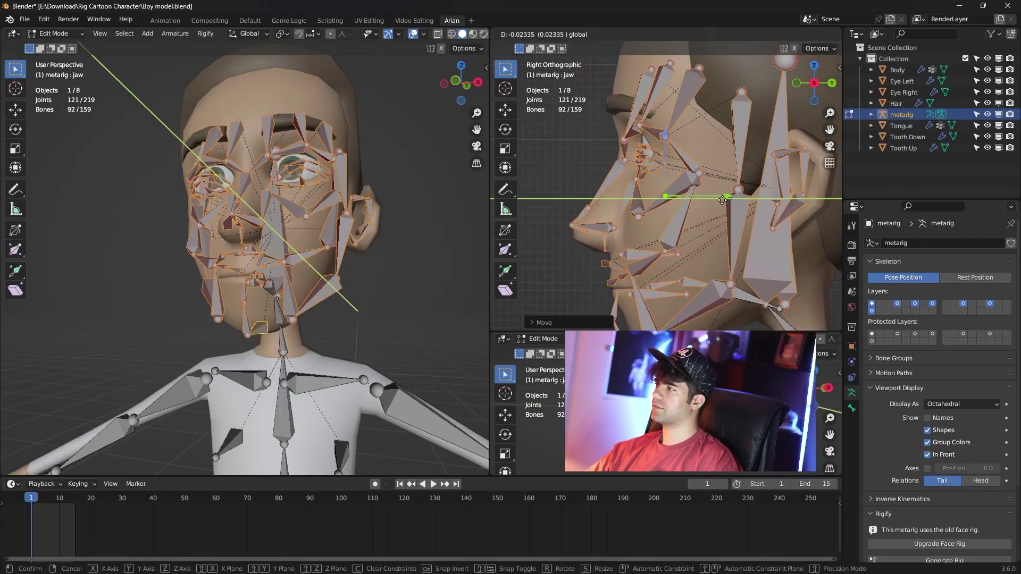
click(729, 200)
scroll(338, 148, up, 2)
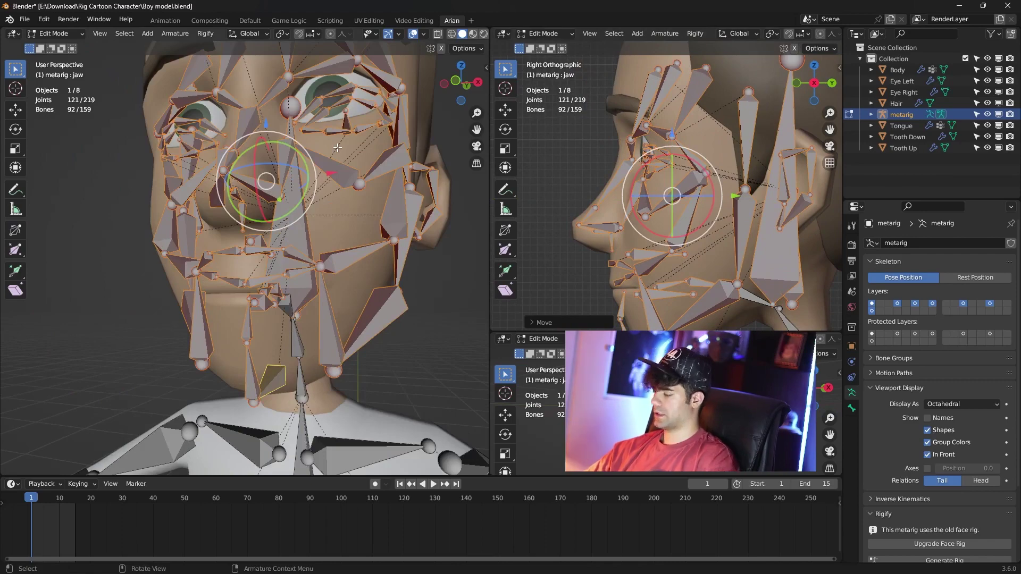
View the face from the front and select the connected brow.B.L chain
key(KP_1)
scroll(280, 271, down, 1)
shift+middle_drag(328, 175, 280, 272)
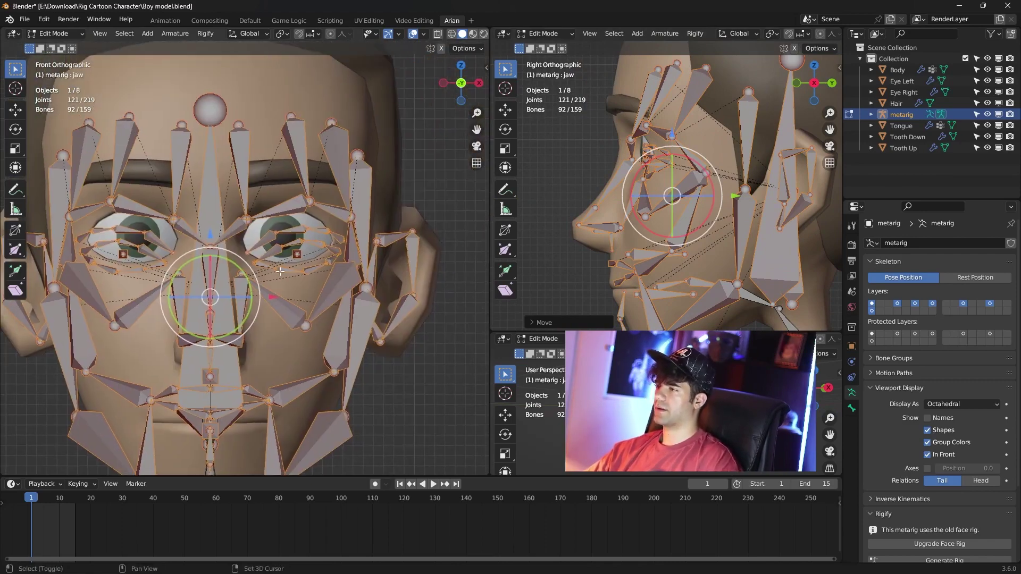
scroll(341, 255, up, 3)
click(367, 272)
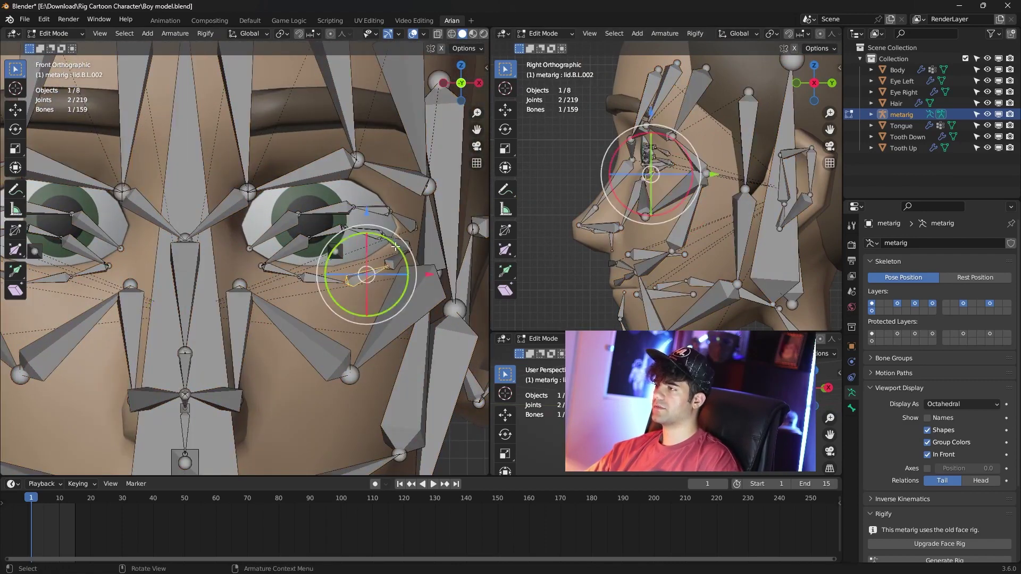
click(388, 228)
key(ctrl+l)
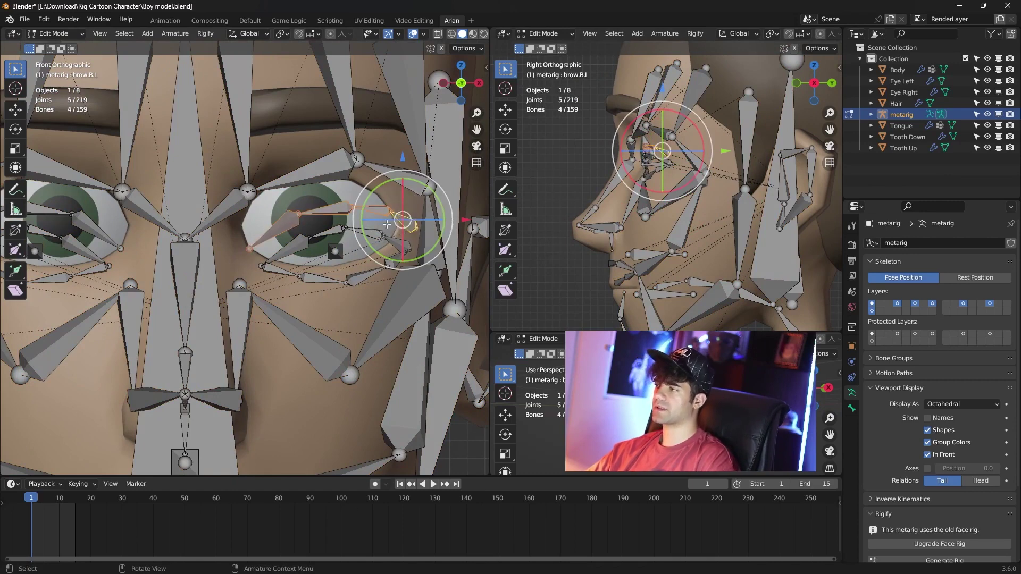
Add the eyelid loop, scale it, and nudge it onto the left eye
shift+click(382, 229)
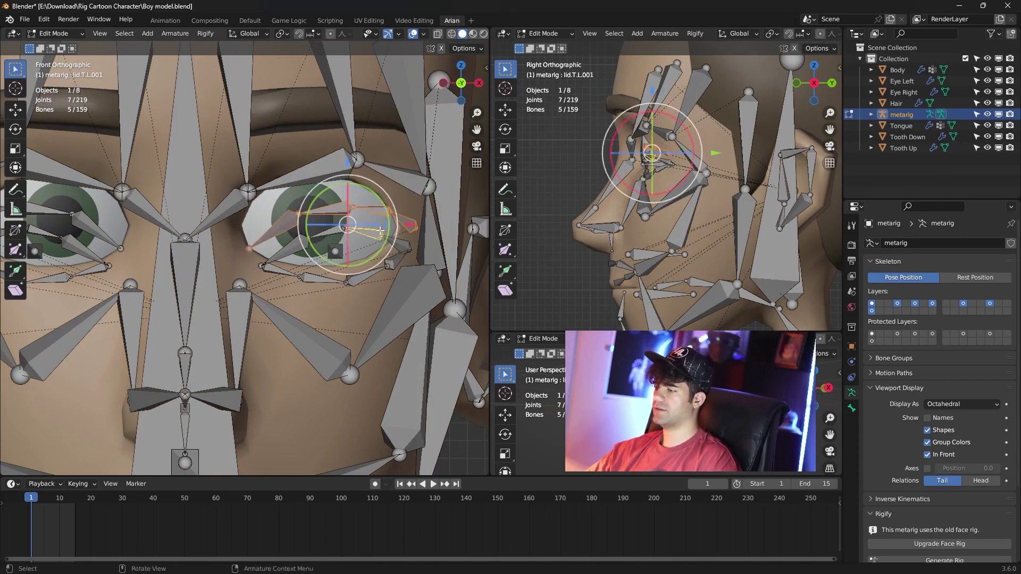
key(ctrl+l)
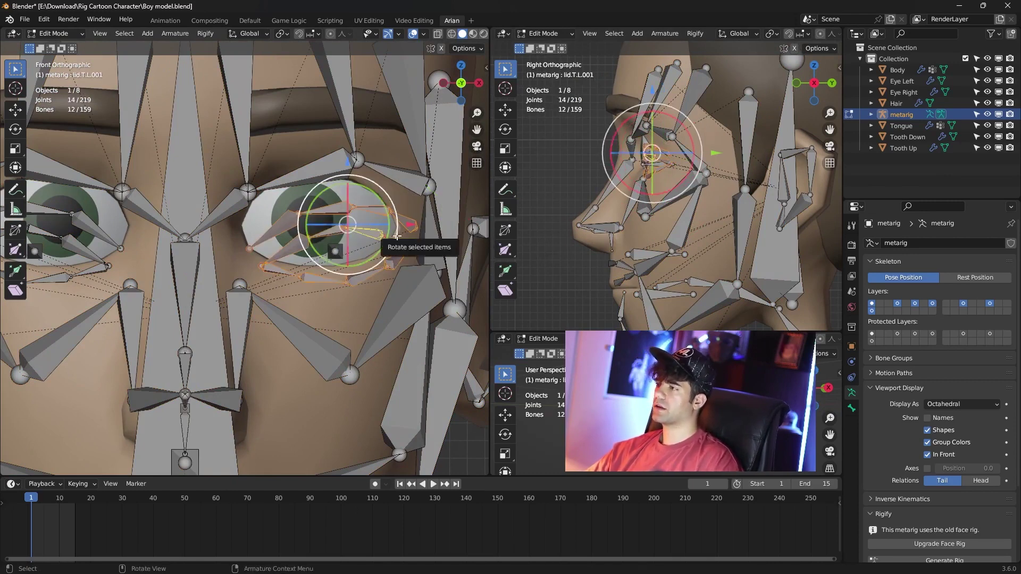
key(s)
click(402, 226)
key(g)
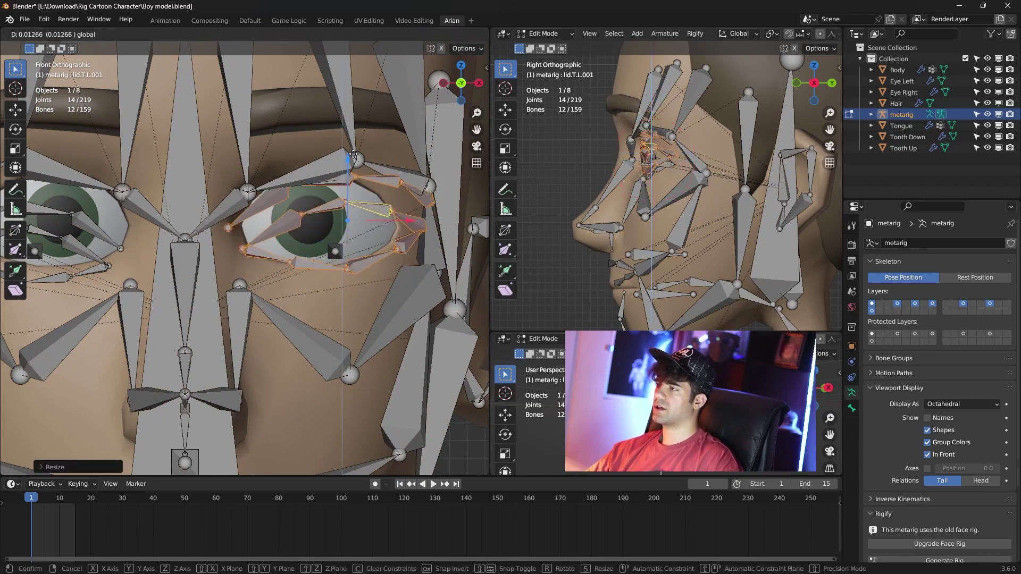
click(406, 214)
key(ctrl+z)
key(ctrl+z)
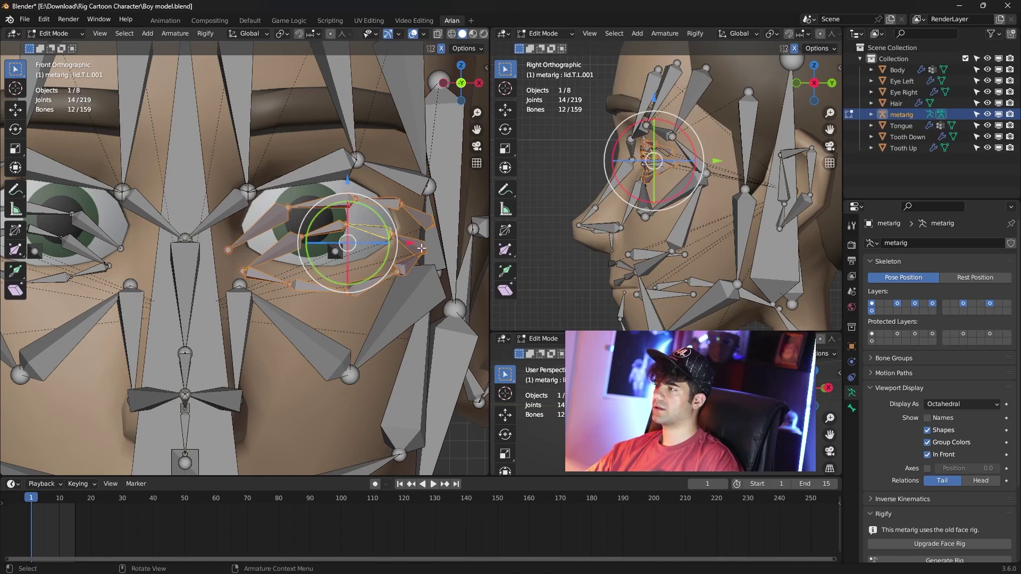
drag(422, 248, 413, 248)
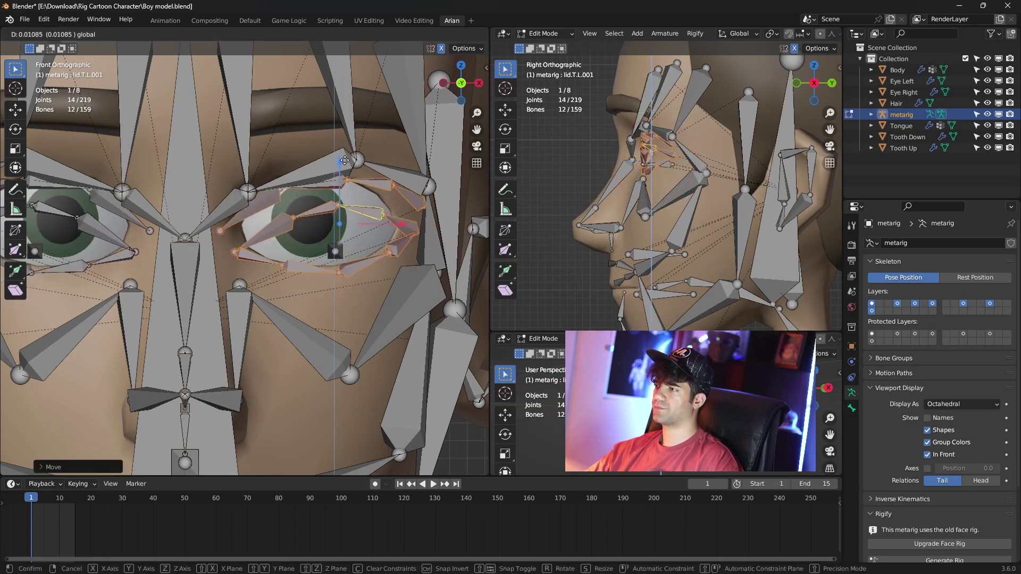
Raise the upper brow chain brow.T.L along Z above the left eye
click(329, 160)
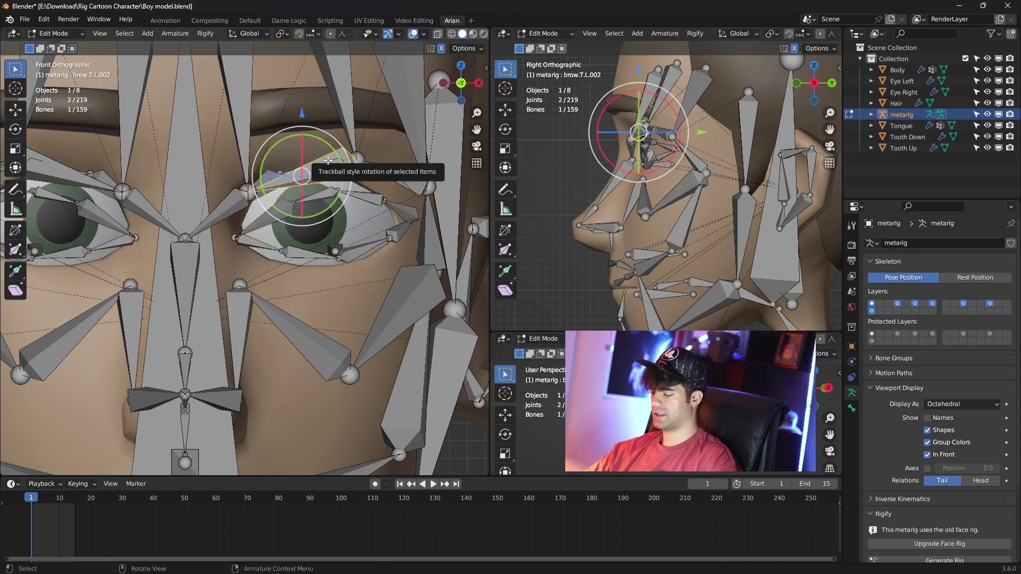
key(l)
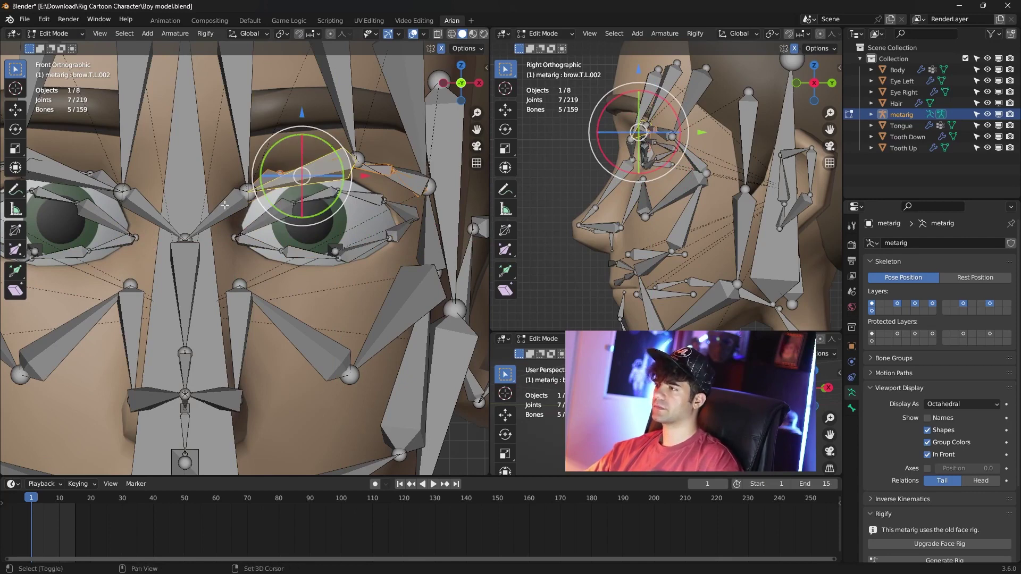
shift+click(224, 205)
key(g)
key(z)
click(361, 181)
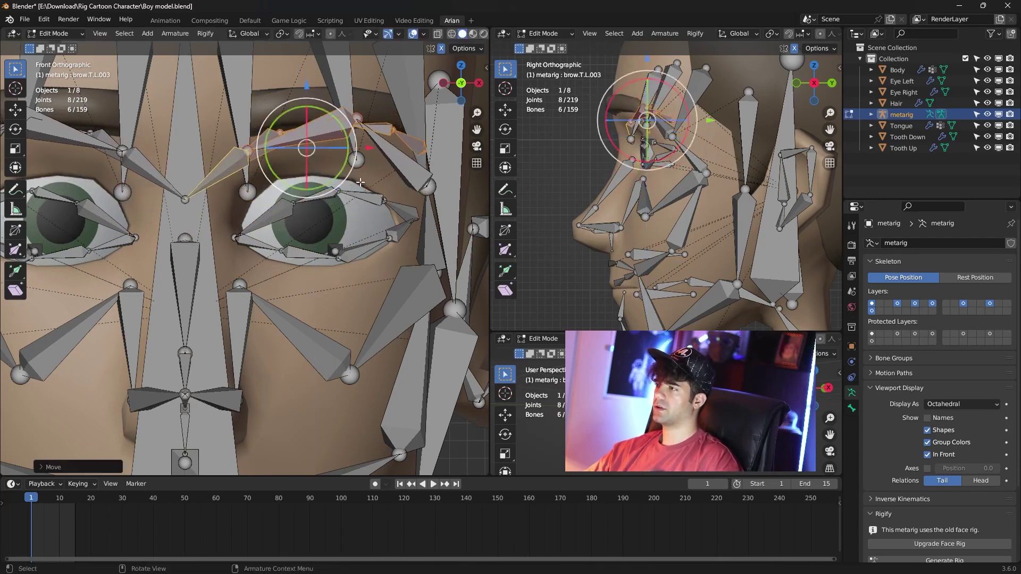
Raise the left eyelid loop, stretch it along Z, and begin shifting it along X
click(369, 204)
key(l)
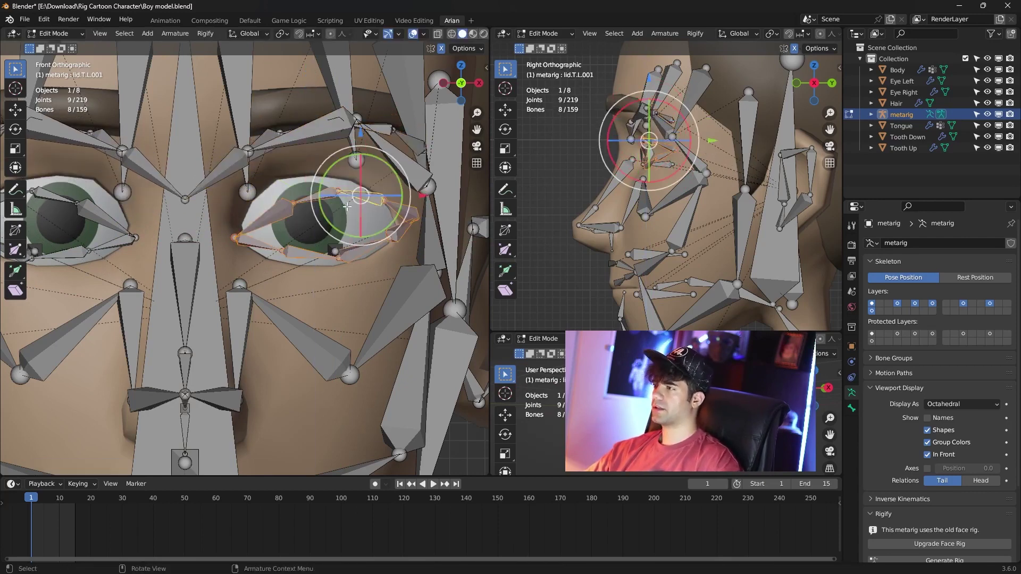
key(g)
key(z)
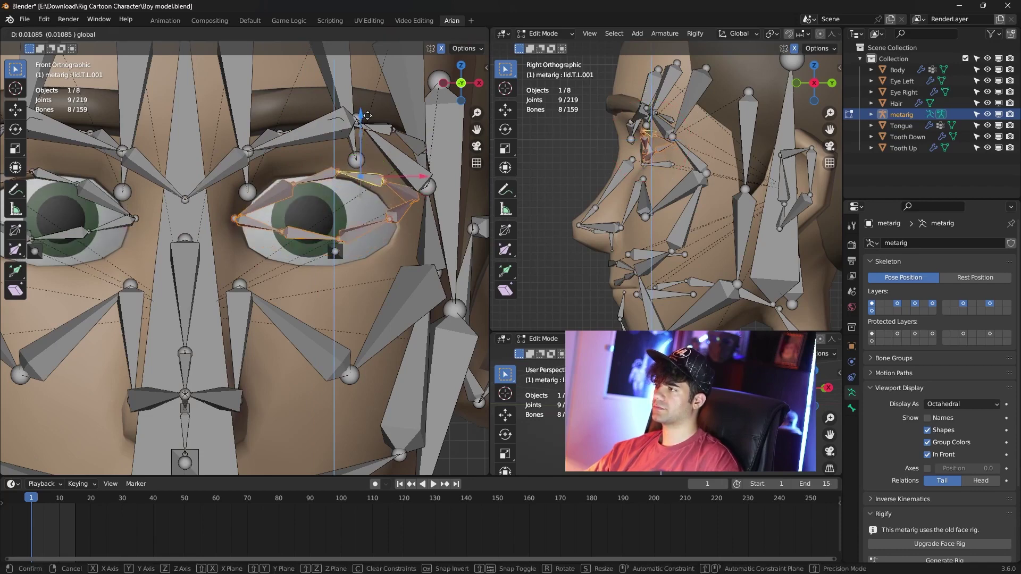
click(365, 130)
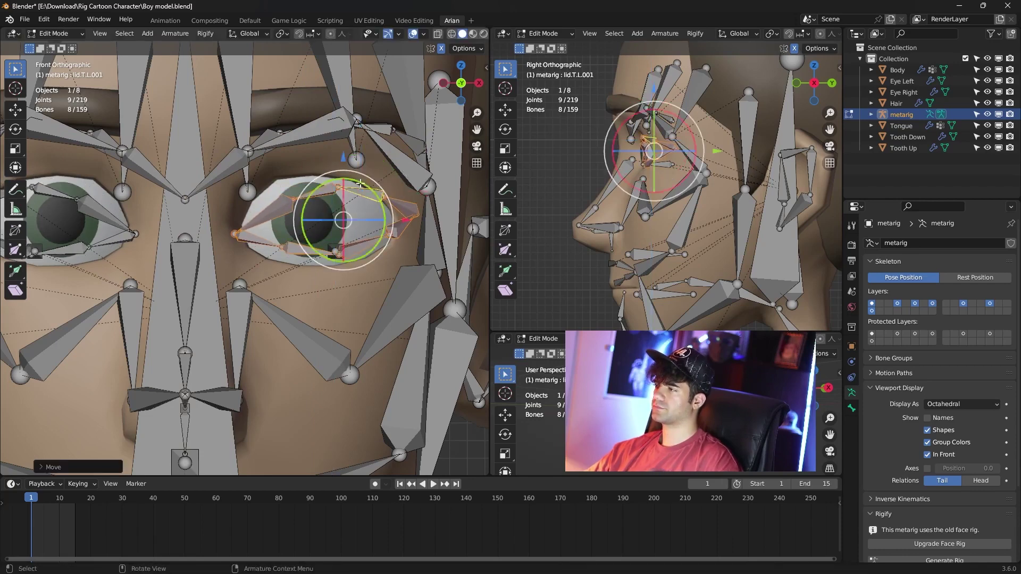
key(s)
key(z)
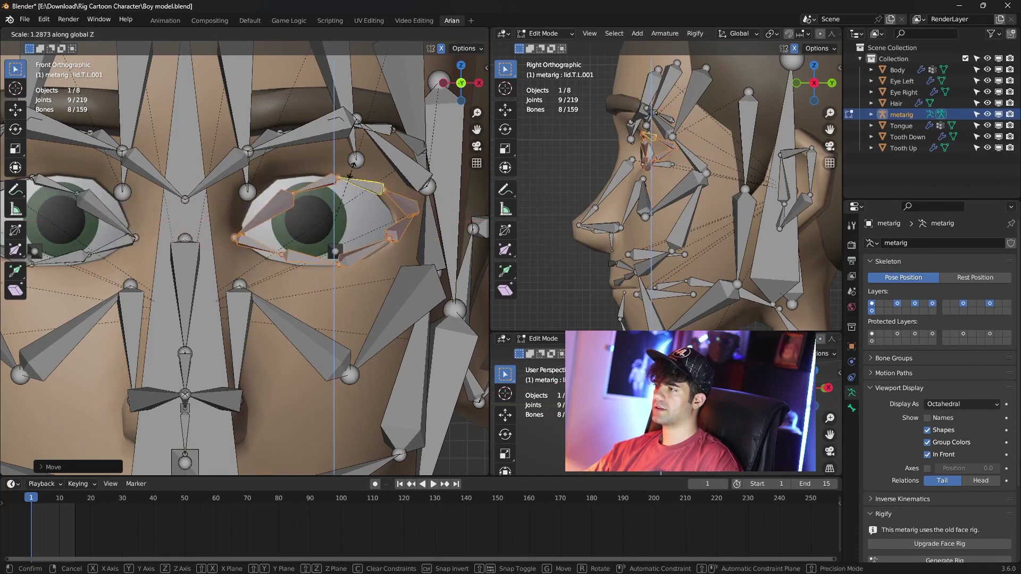
click(353, 163)
key(g)
key(x)
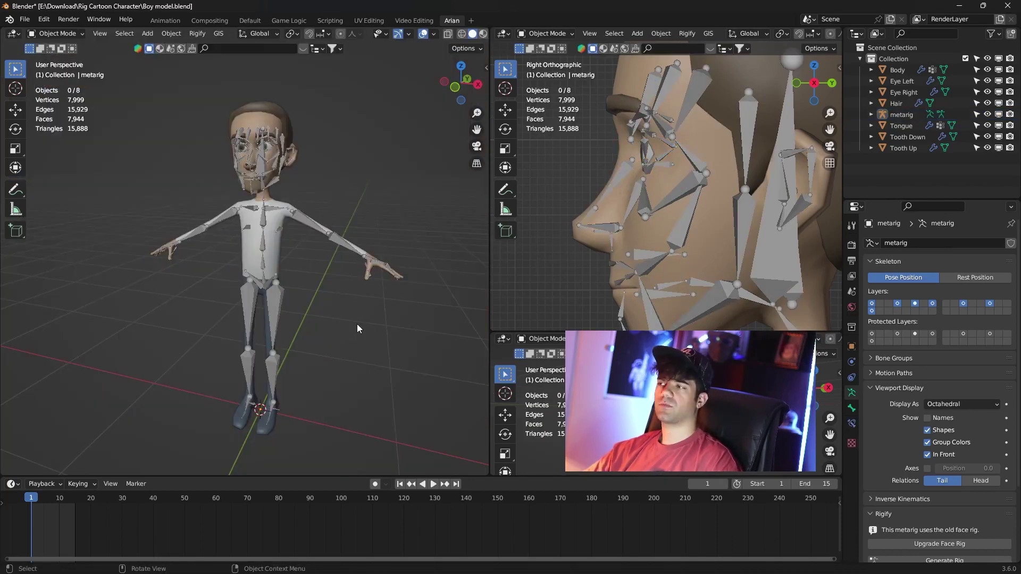
Select the metarig and run Rigify's Generate Rig to create the 'rig' armature
click(264, 212)
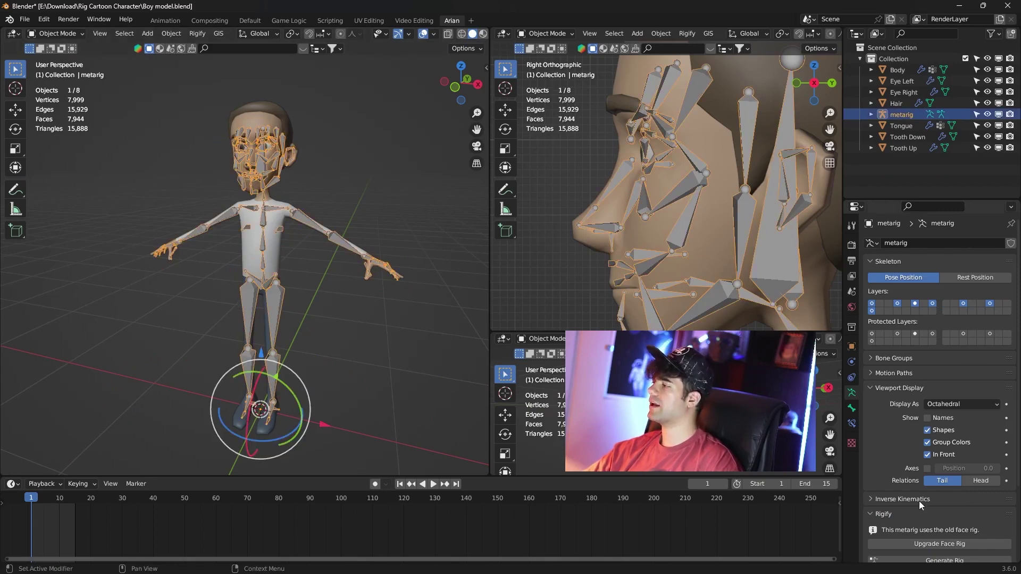
scroll(890, 426, down, 4)
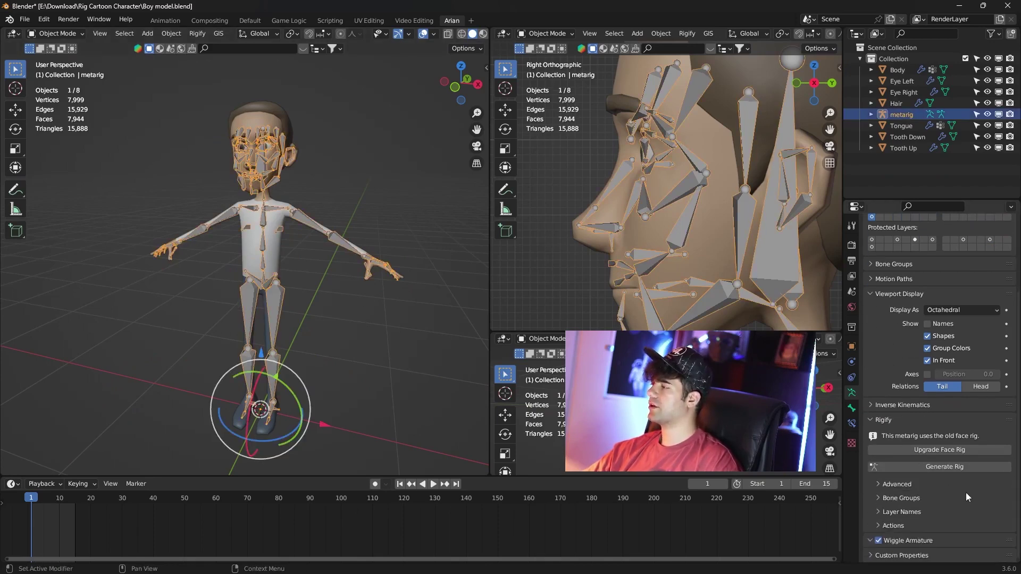
click(954, 467)
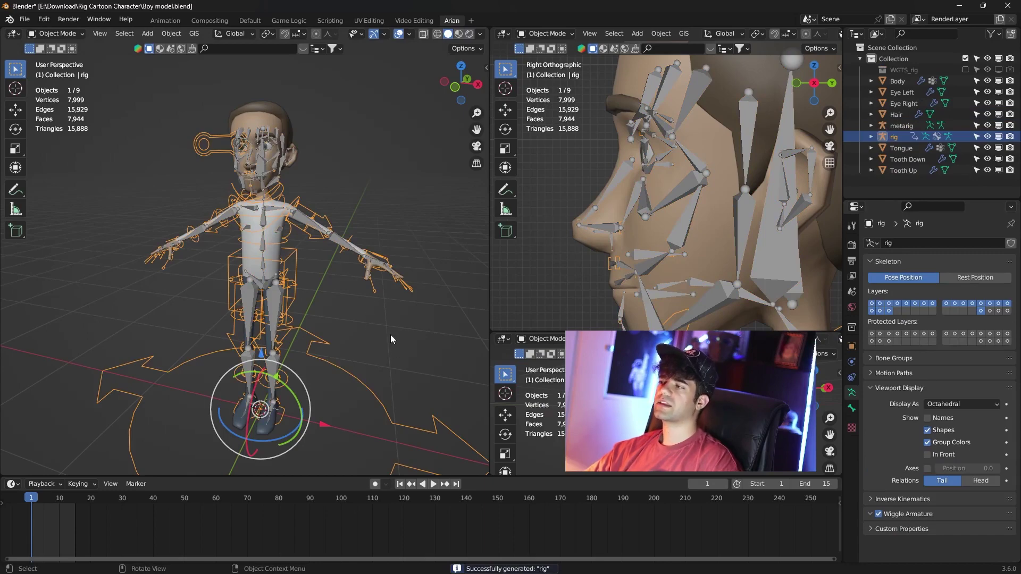
mouse_move(390, 334)
middle_down()
mouse_move(362, 340)
mouse_move(373, 344)
middle_up()
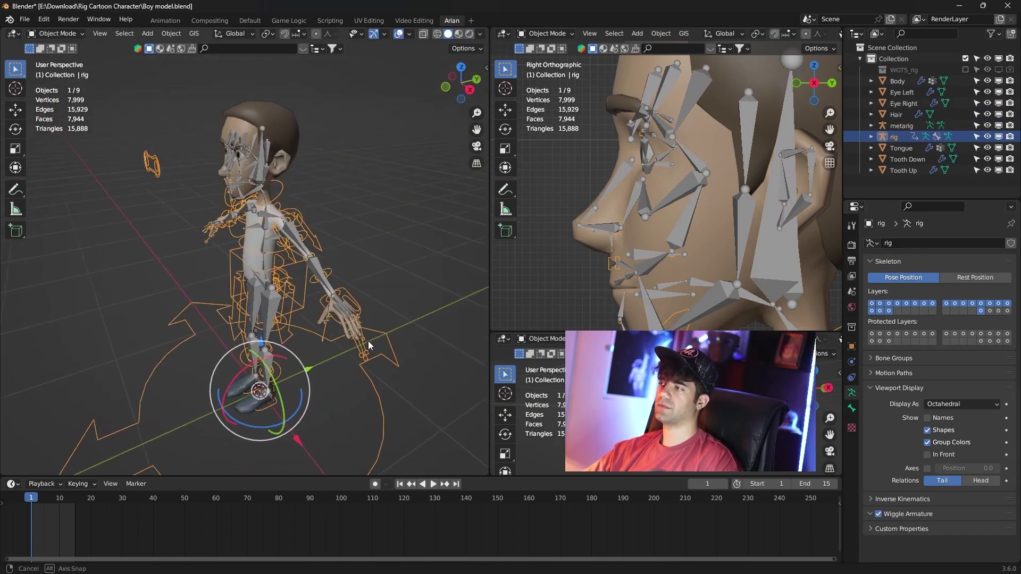
Hide the metarig, parent all meshes to the rig with Automatic Weights, leaving only the rig selected
click(260, 153)
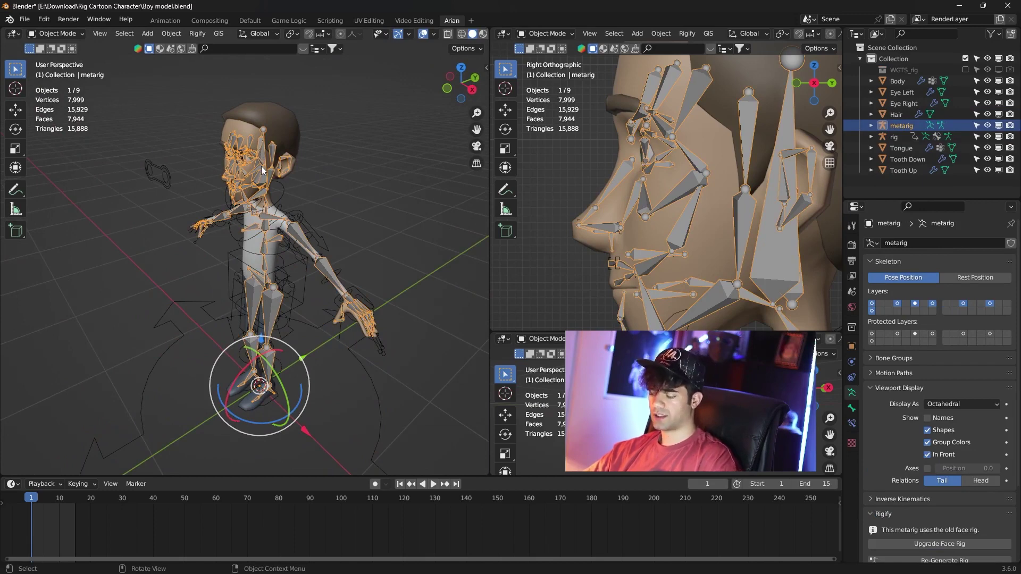
key(h)
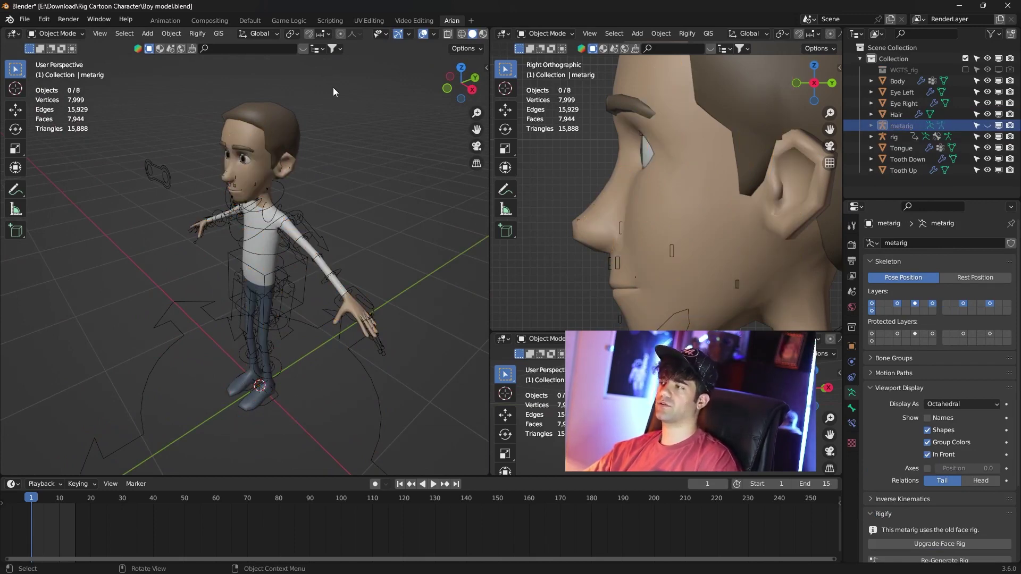
key(a)
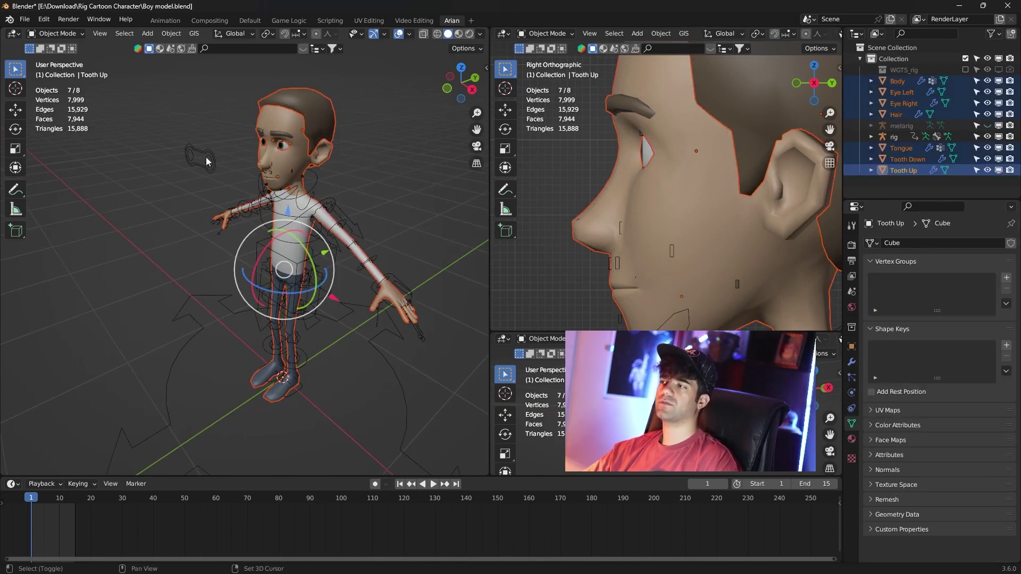
shift+click(207, 160)
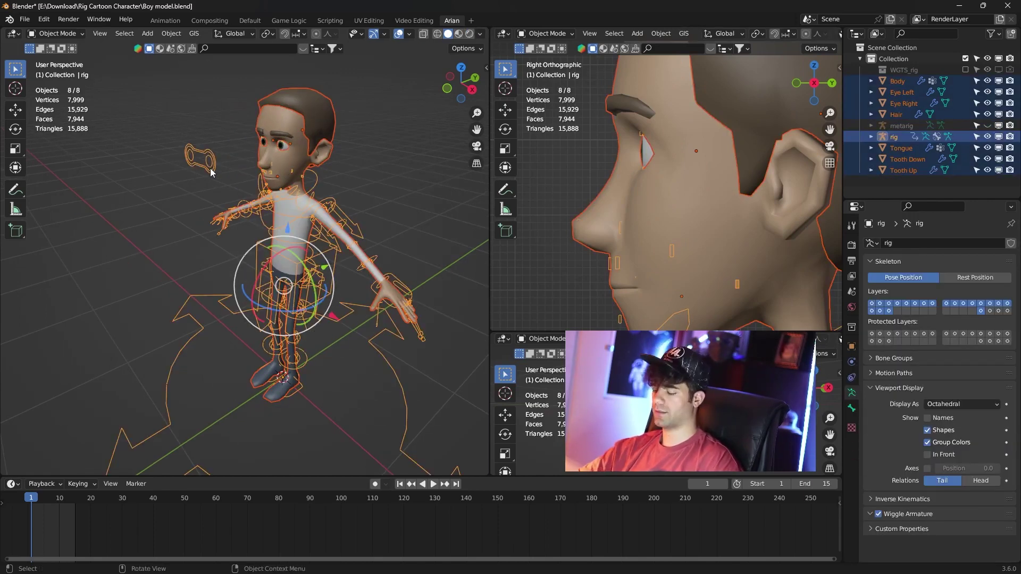
key(ctrl+p)
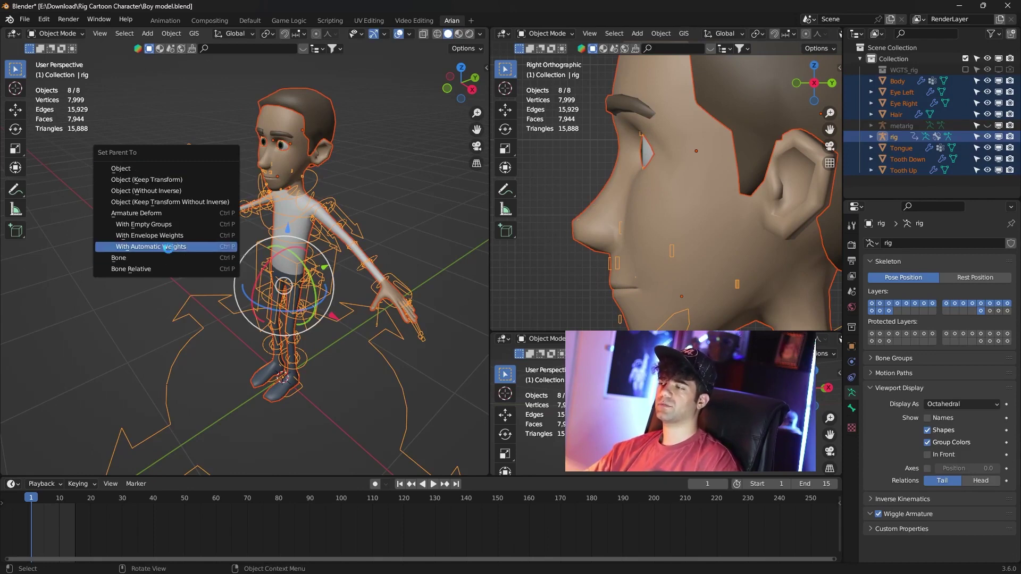
click(170, 246)
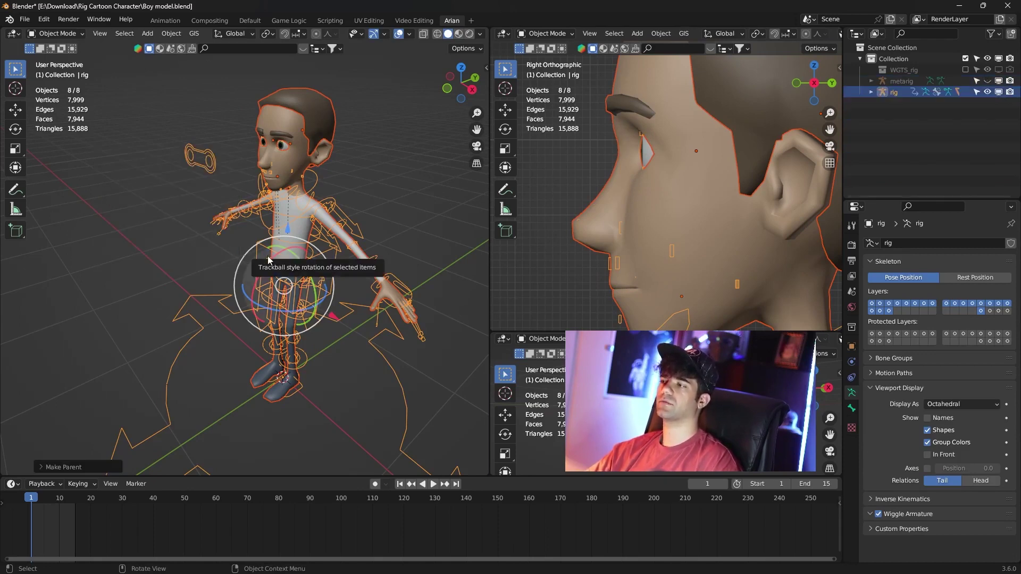
scroll(324, 209, up, 3)
click(343, 165)
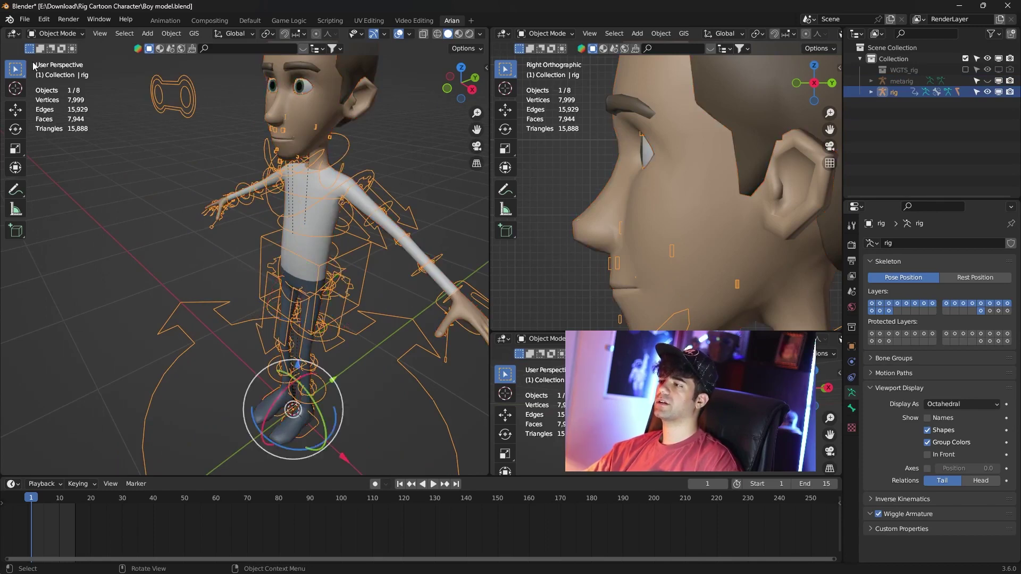
Put the rig in Pose Mode and rotate the neck control to tilt the head
click(75, 41)
click(75, 73)
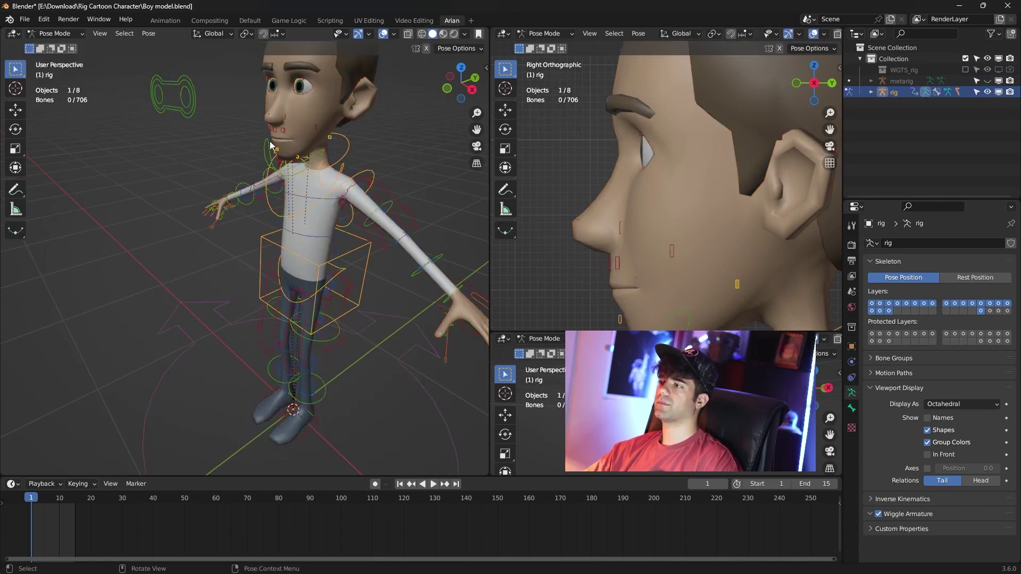
click(351, 159)
key(r)
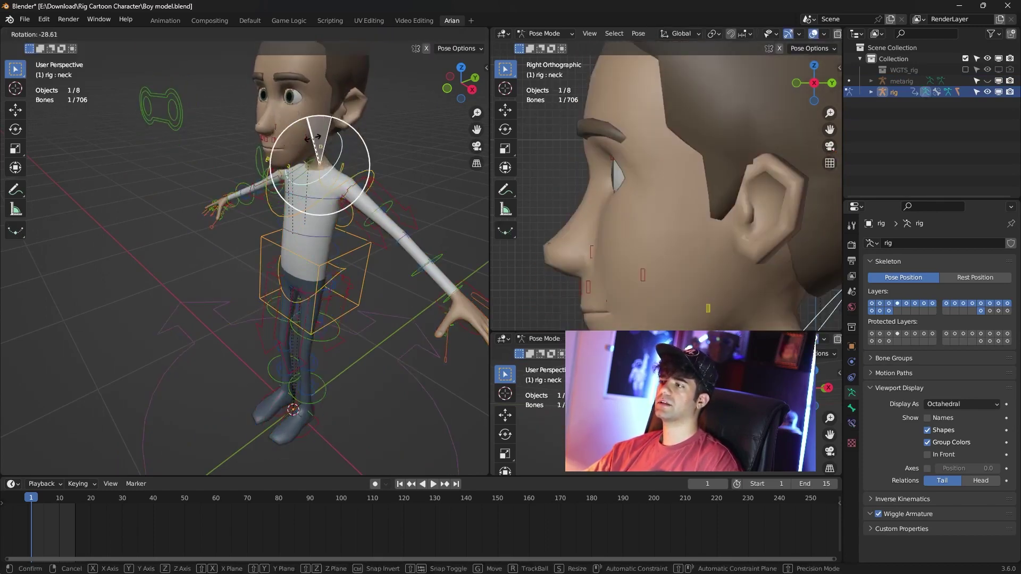
drag(314, 139, 347, 108)
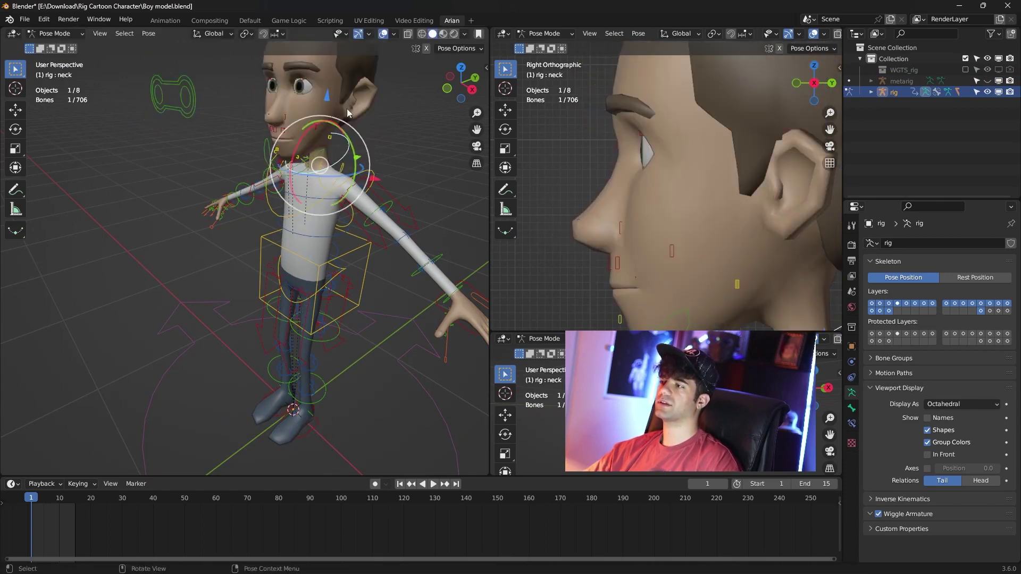
scroll(353, 157, down, 3)
scroll(308, 326, up, 2)
scroll(314, 328, up, 2)
scroll(300, 317, up, 2)
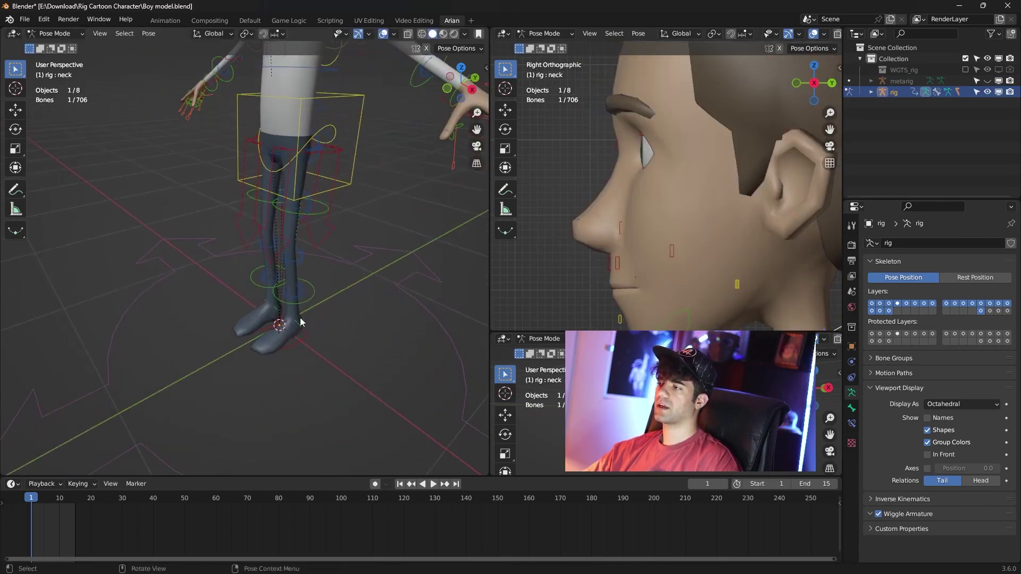
Raise the left foot control foot_ik.L vertically and lower the left hand control
click(299, 346)
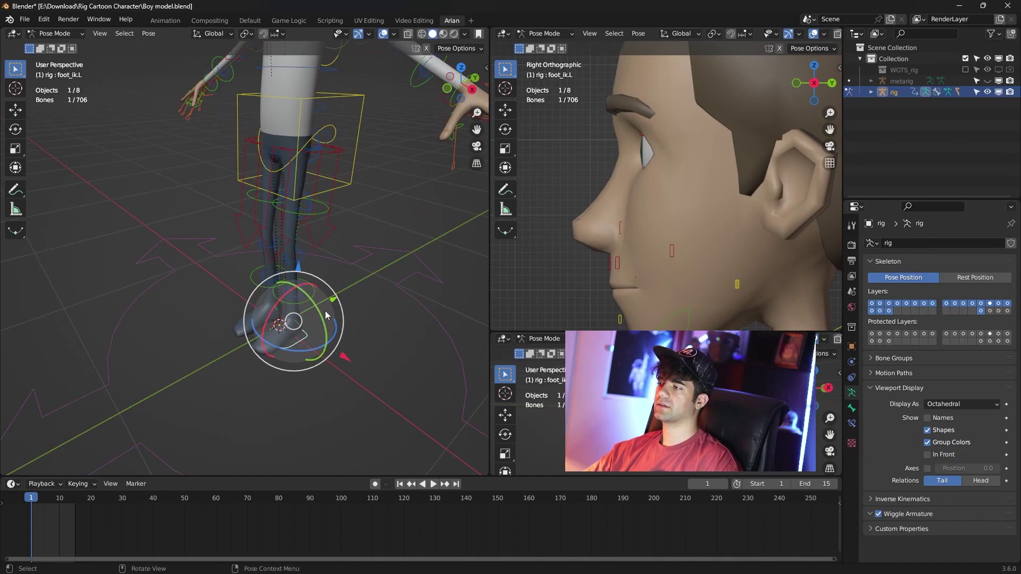
key(g)
key(z)
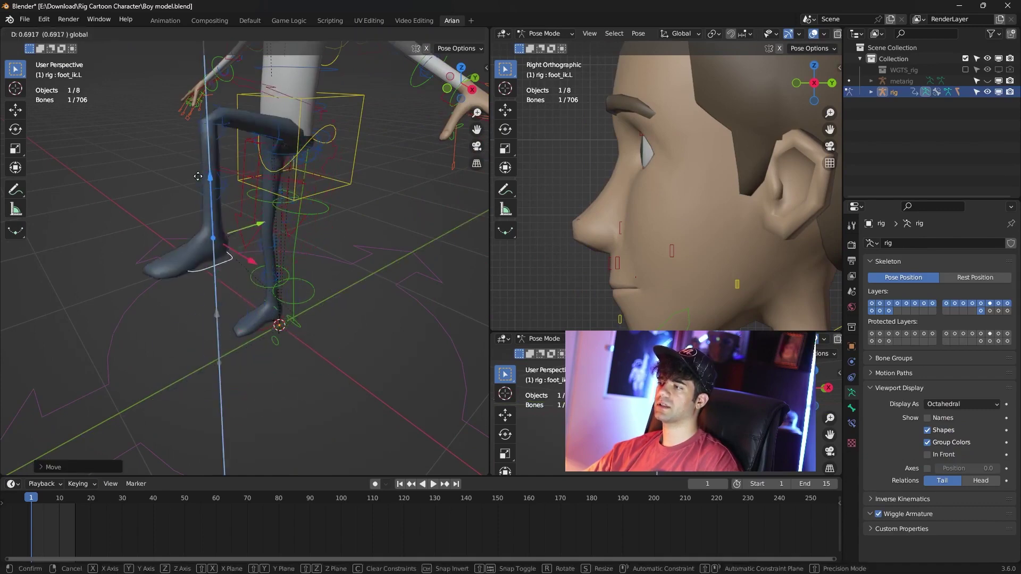
click(237, 212)
middle_drag(237, 213, 221, 205)
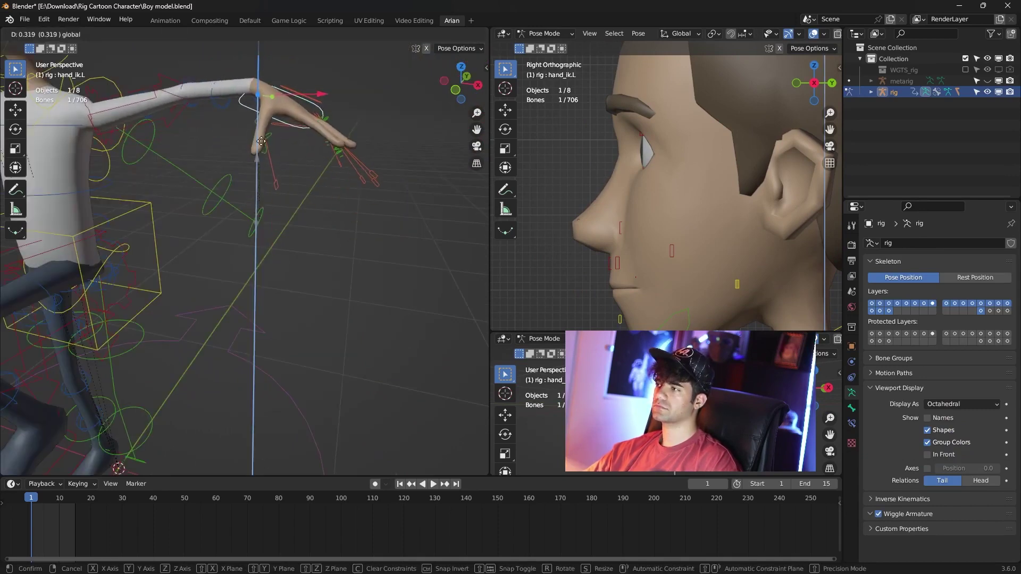
click(166, 279)
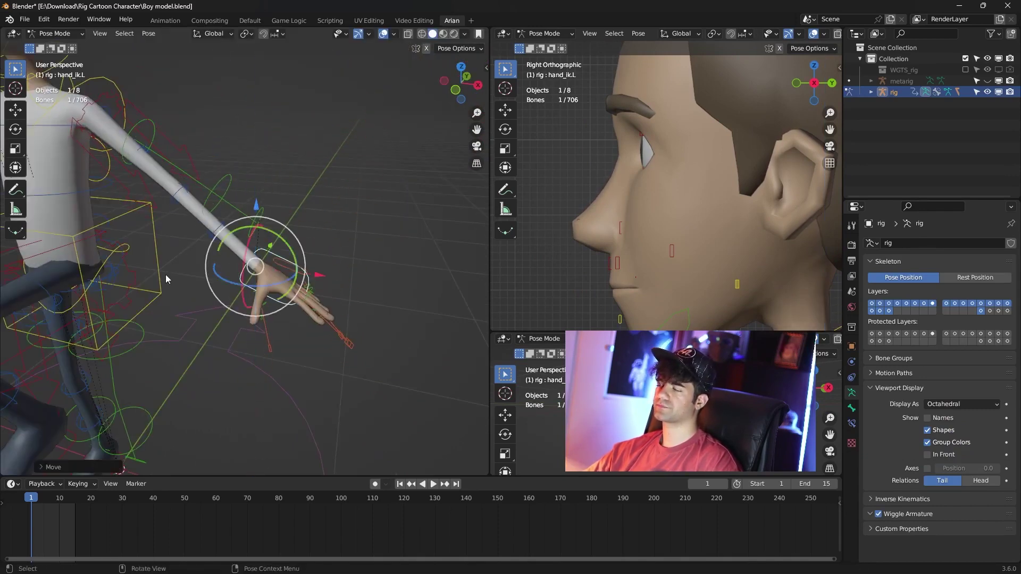
Move the torso control down along Z to drop the body into a crouch
mouse_move(170, 276)
middle_down()
mouse_move(392, 206)
mouse_move(292, 158)
middle_up()
key(g)
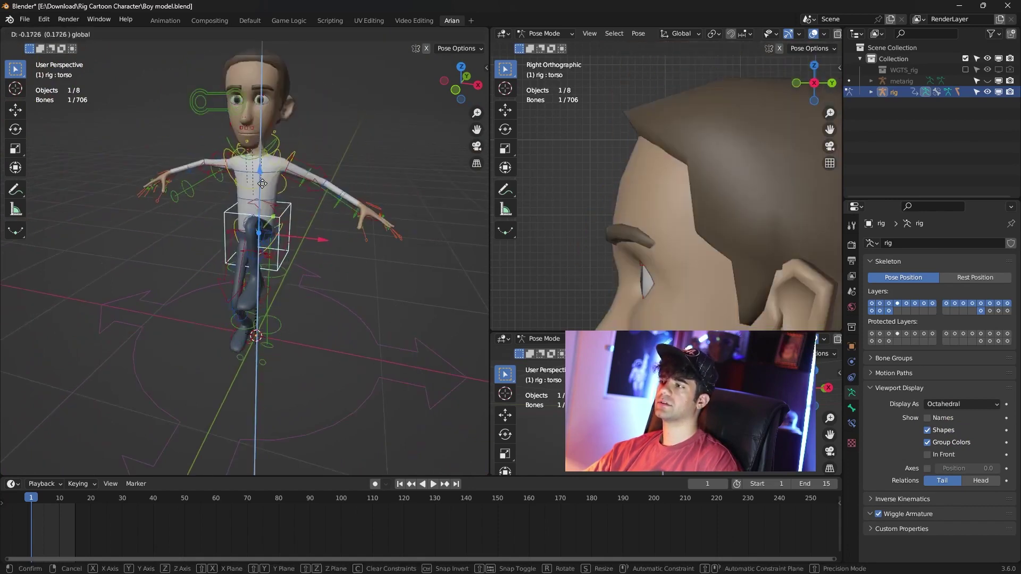
click(294, 195)
middle_drag(294, 194, 261, 182)
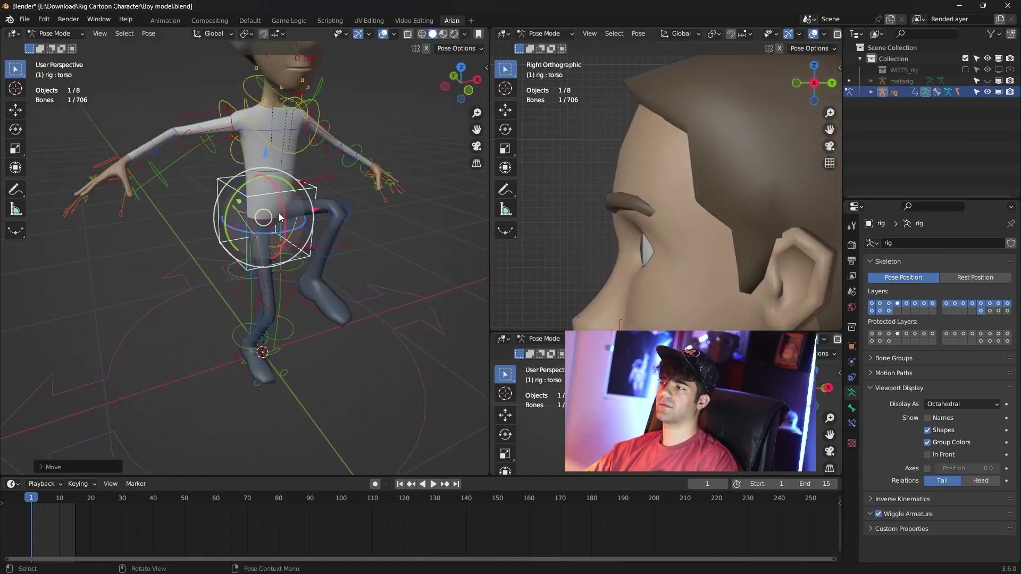
key(g)
key(z)
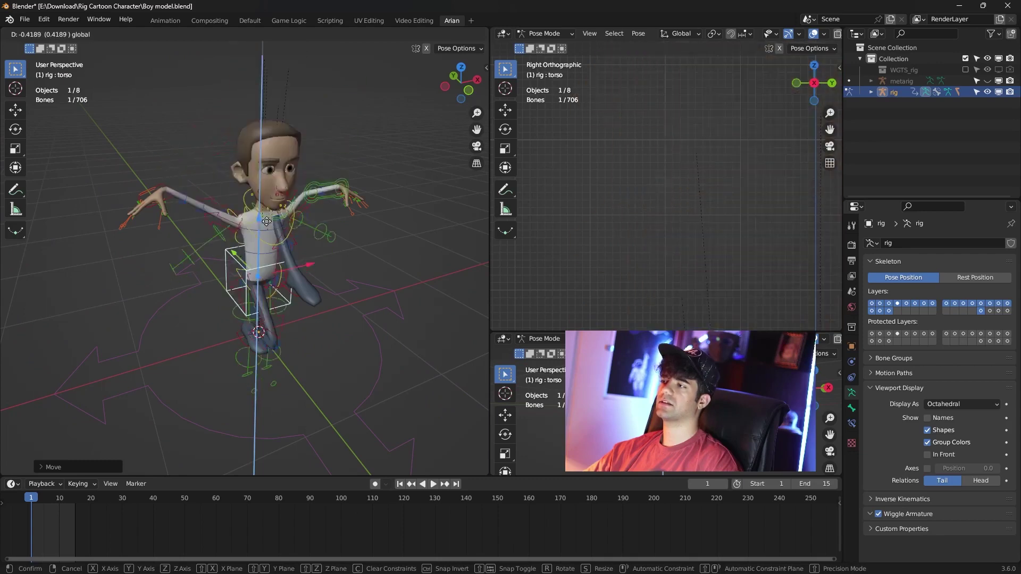
click(277, 195)
mouse_move(277, 195)
middle_down()
mouse_move(327, 202)
mouse_move(331, 186)
mouse_move(283, 186)
middle_up()
key(g)
key(z)
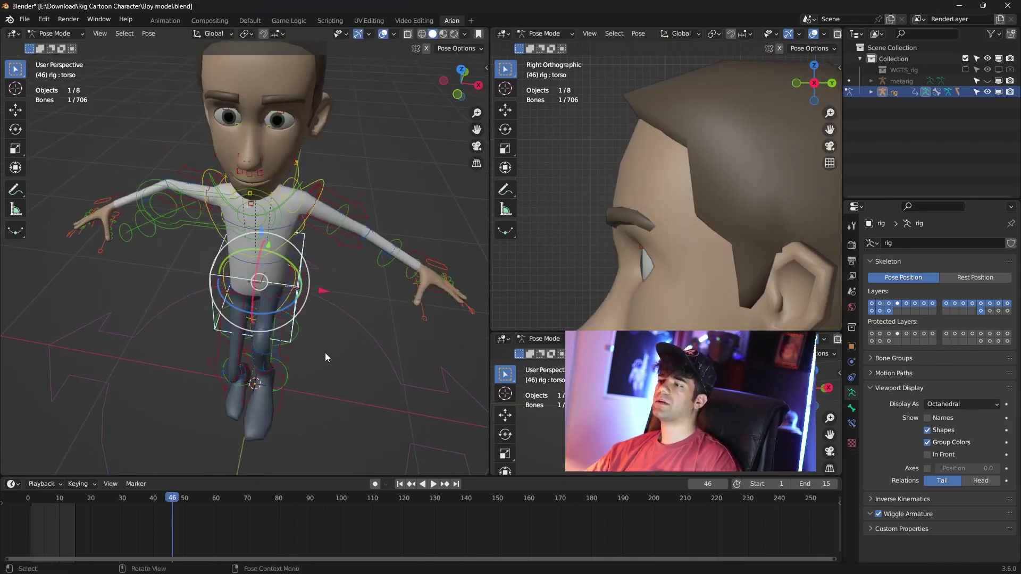
Zoom in on the face and select the master_eye.L and master_eye.R controls
middle_drag(323, 241, 324, 176)
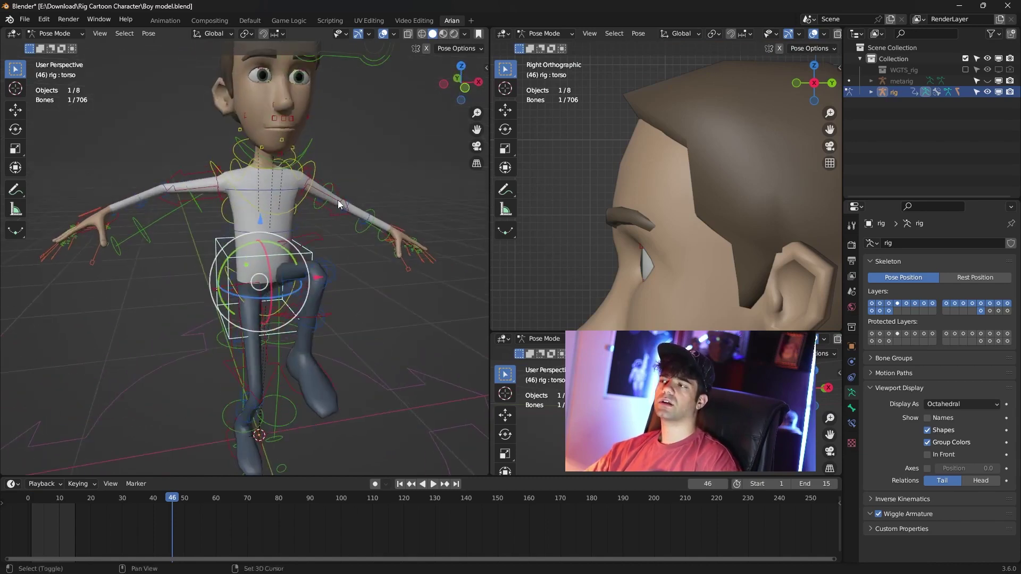
scroll(327, 178, up, 1)
scroll(333, 170, up, 2)
scroll(330, 149, up, 2)
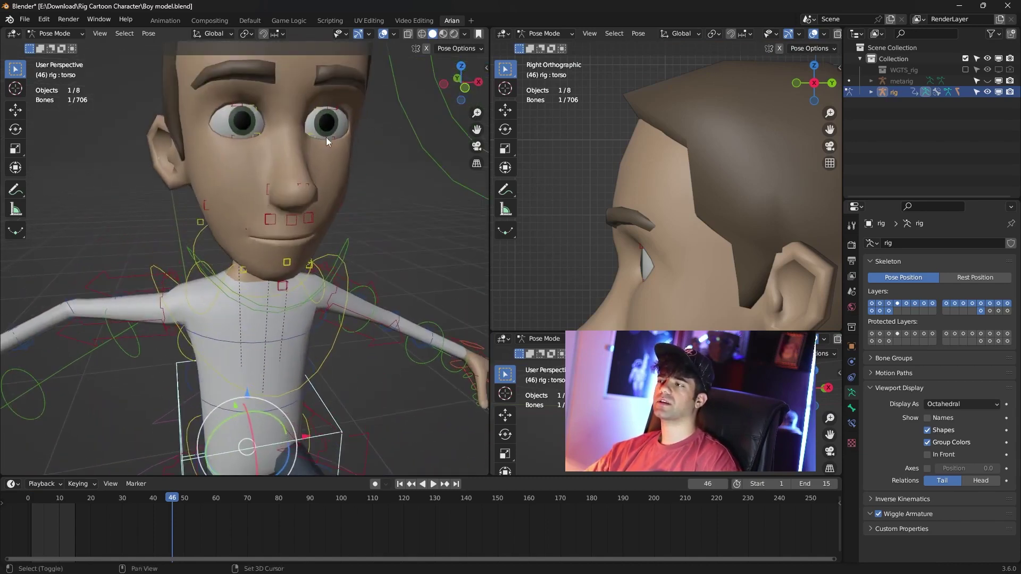
click(333, 130)
click(248, 125)
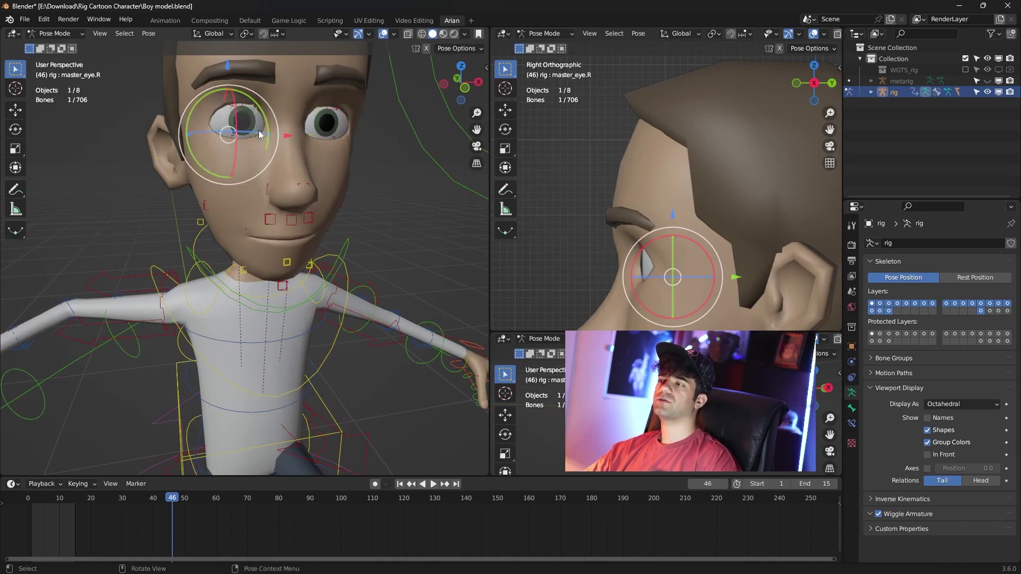
Move the chin.001 control down to open the boy's jaw
click(298, 241)
scroll(299, 241, up, 2)
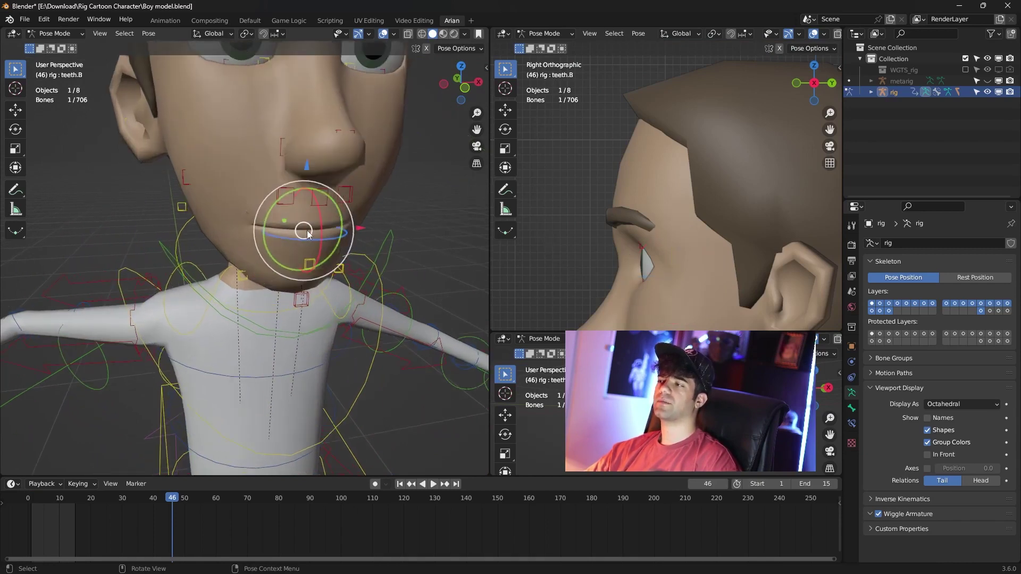
key(g)
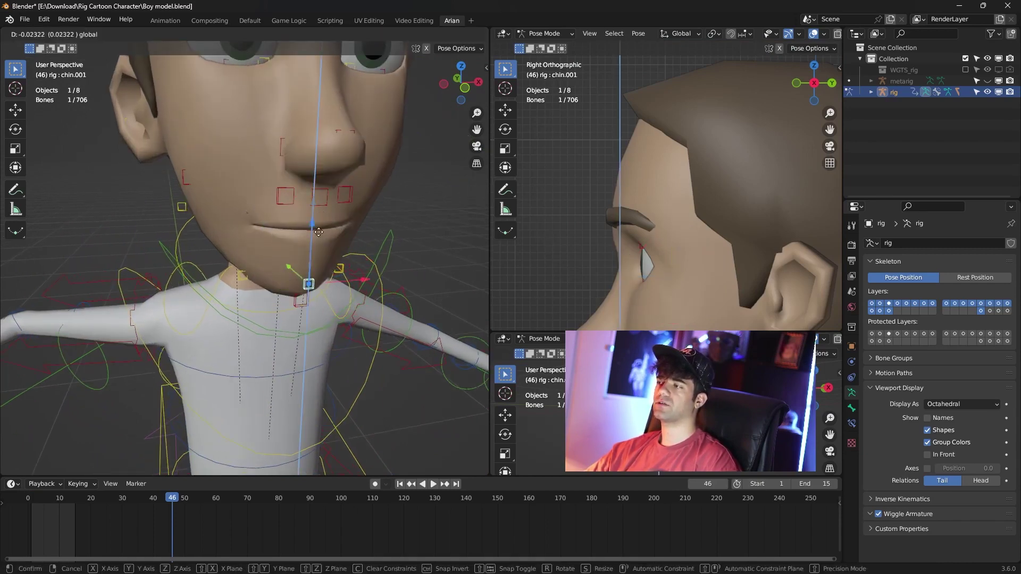
click(341, 276)
middle_drag(341, 276, 391, 270)
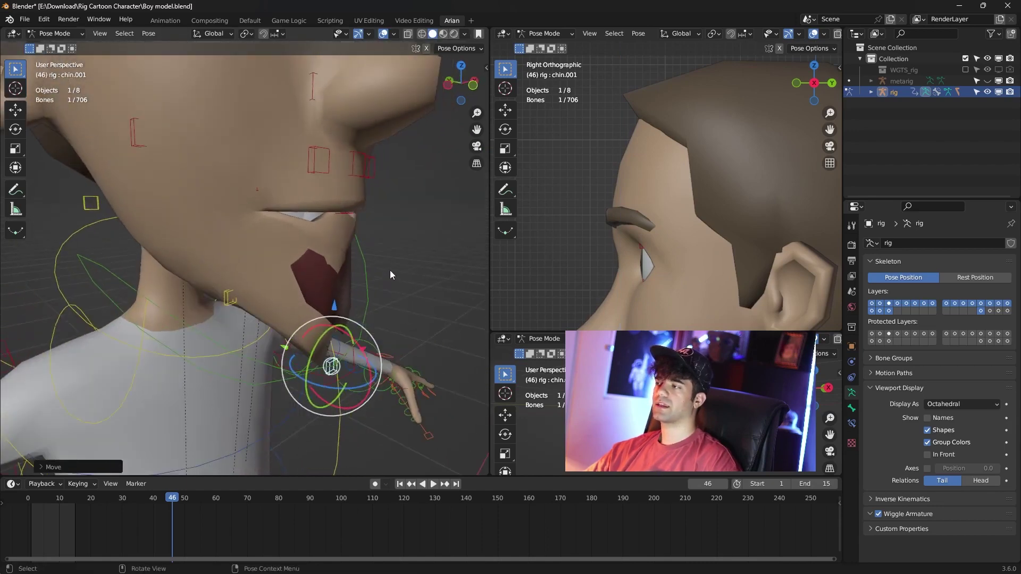
key(g)
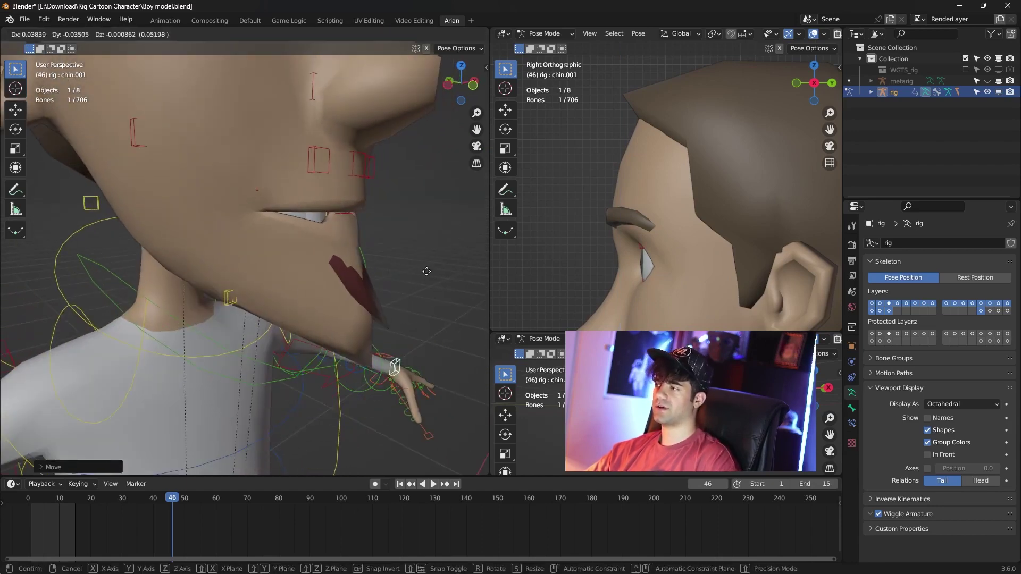
click(370, 213)
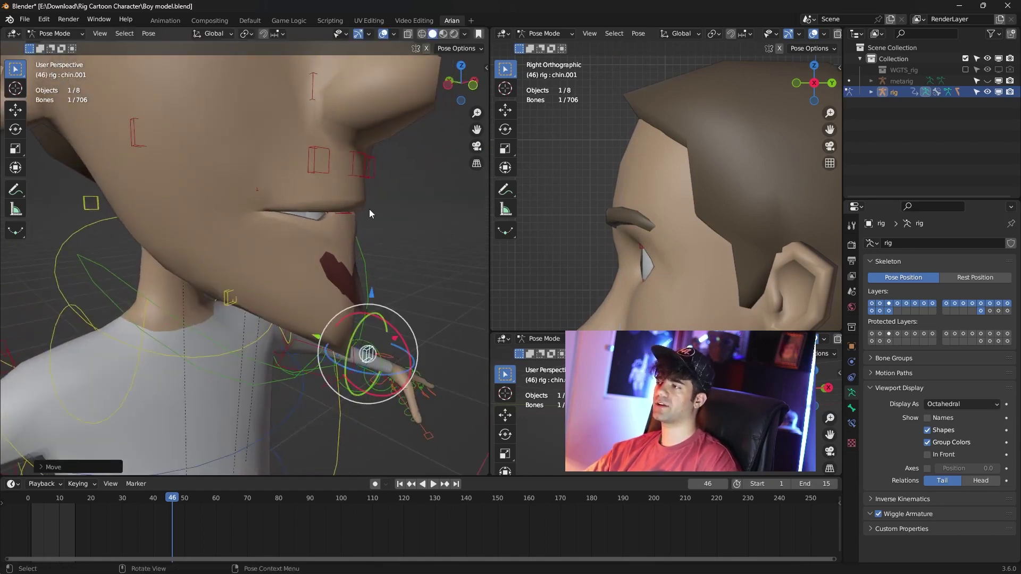
Select the eyes control and move it along X so both eyes look sideways
click(349, 168)
scroll(391, 153, down, 3)
scroll(391, 161, down, 3)
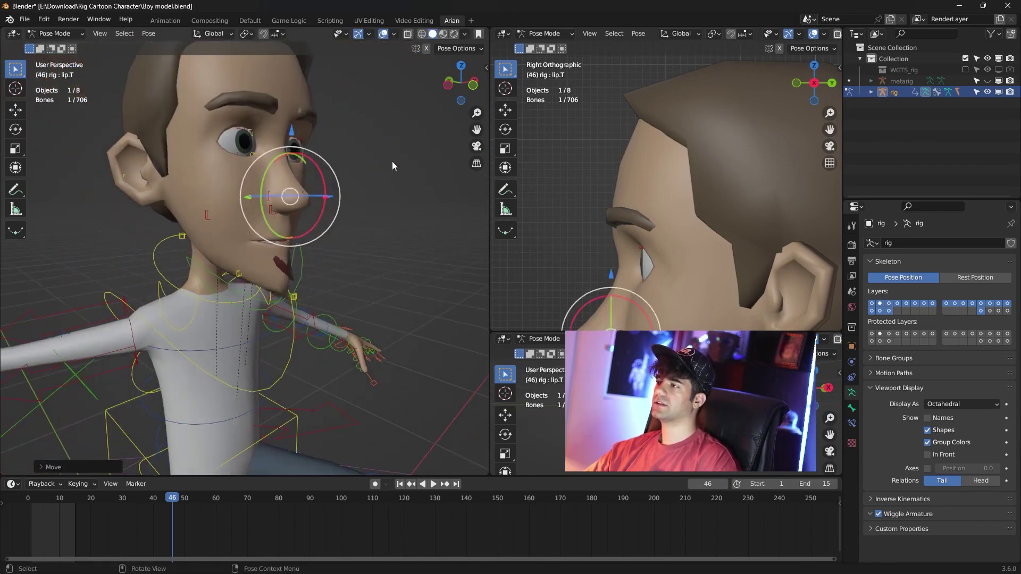
scroll(375, 166, down, 2)
middle_drag(375, 166, 349, 177)
click(418, 182)
mouse_move(420, 184)
middle_down()
mouse_move(436, 201)
mouse_move(407, 212)
middle_up()
click(430, 211)
key(g)
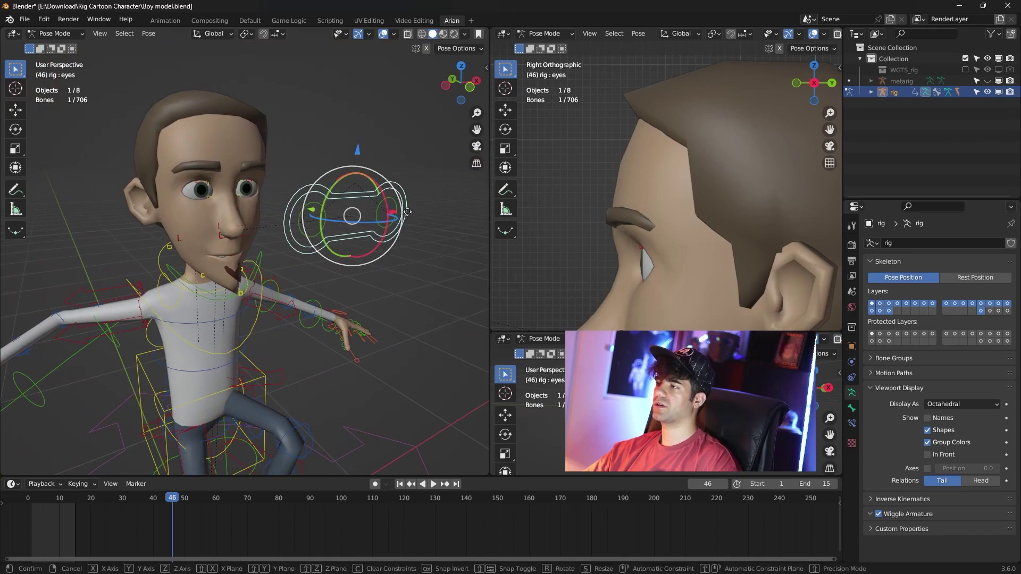
key(x)
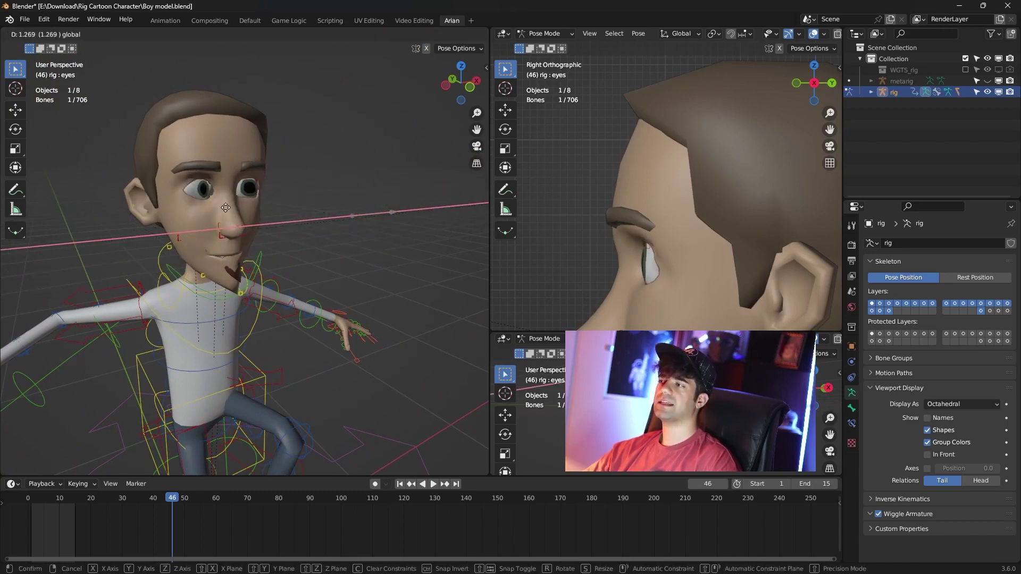
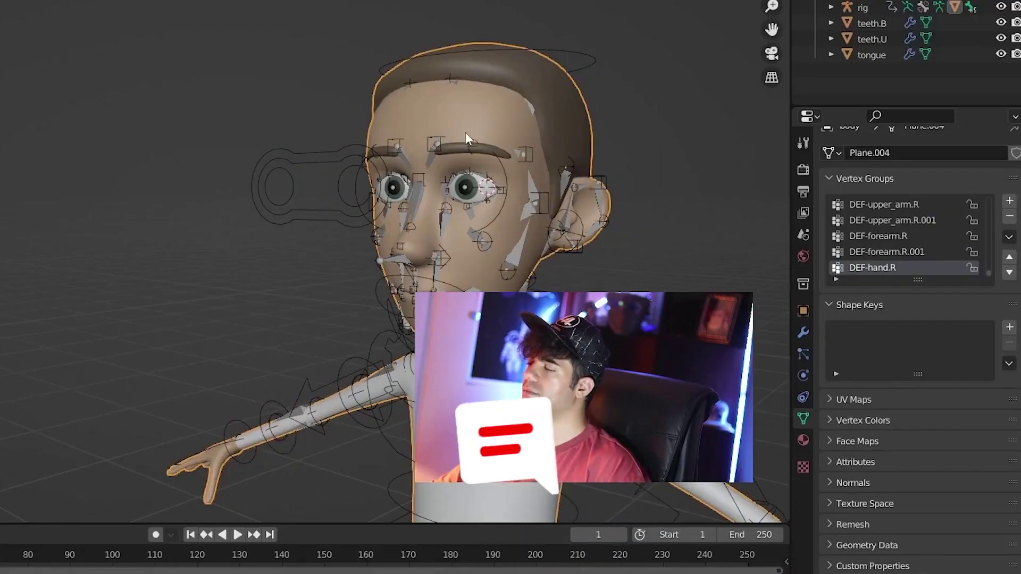
Hide the body mesh and hide the rig's grey deform bones
key(h)
middle_drag(502, 196, 503, 244)
scroll(503, 245, up, 2)
click(530, 192)
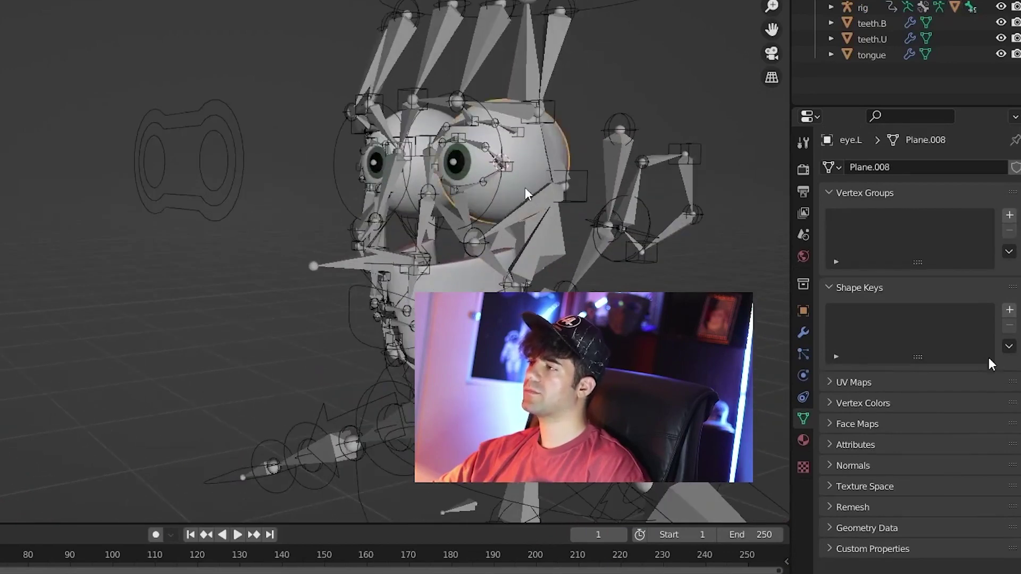
click(409, 194)
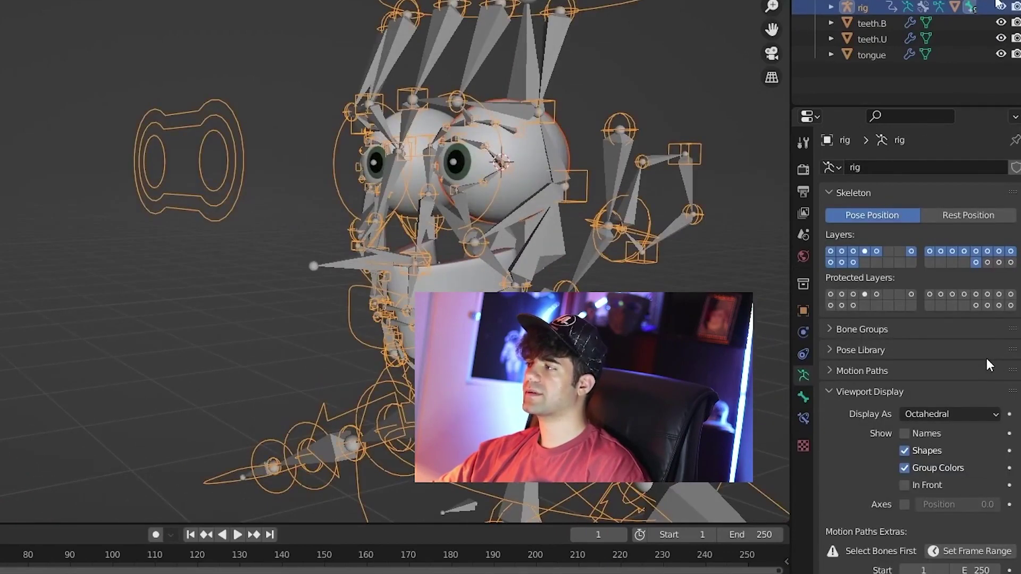
click(999, 5)
Parent both eyeballs and the teeth to the rig using Armature Deform With Empty Groups
click(534, 175)
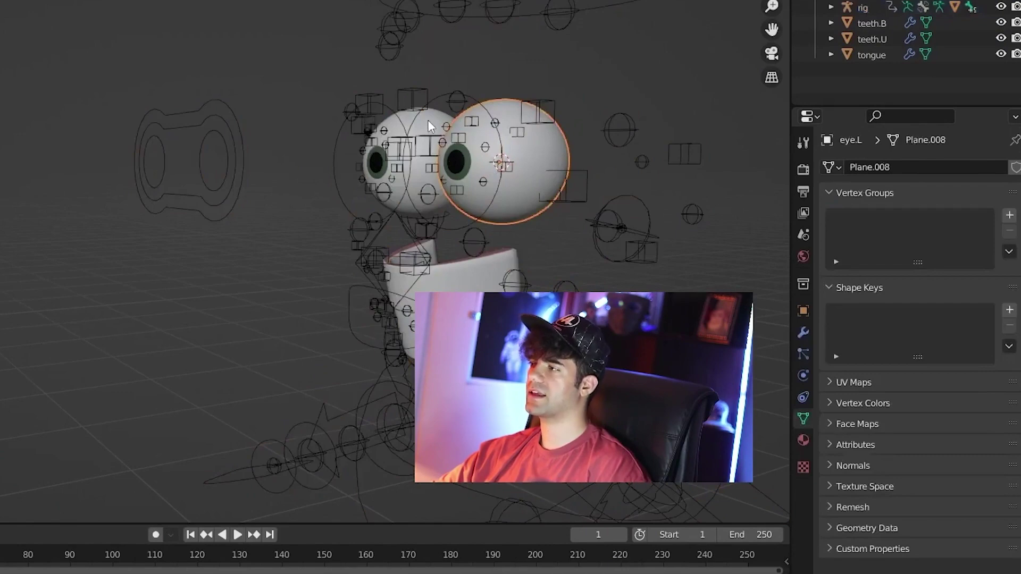
shift+click(448, 199)
shift+click(467, 280)
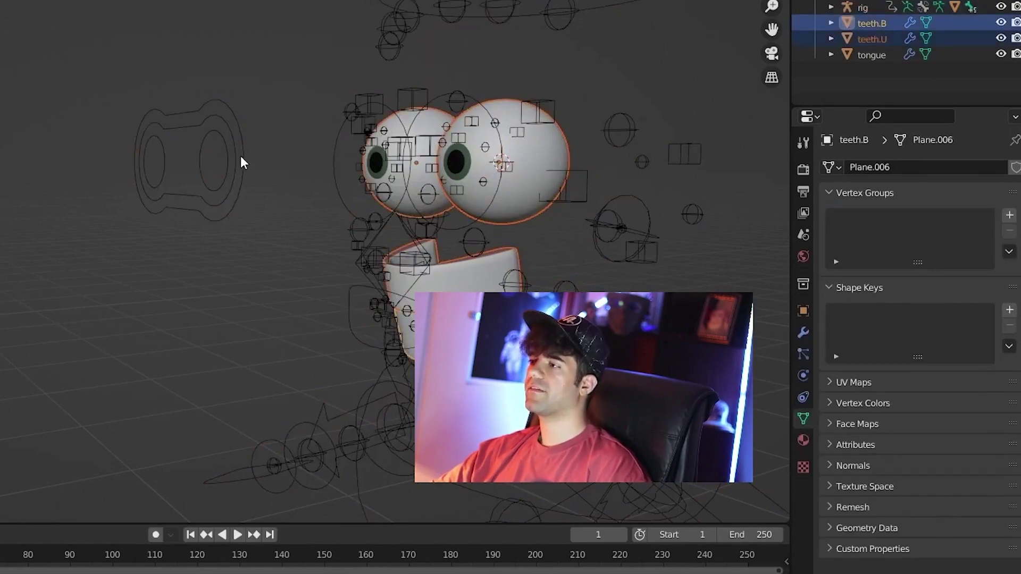
shift+click(160, 209)
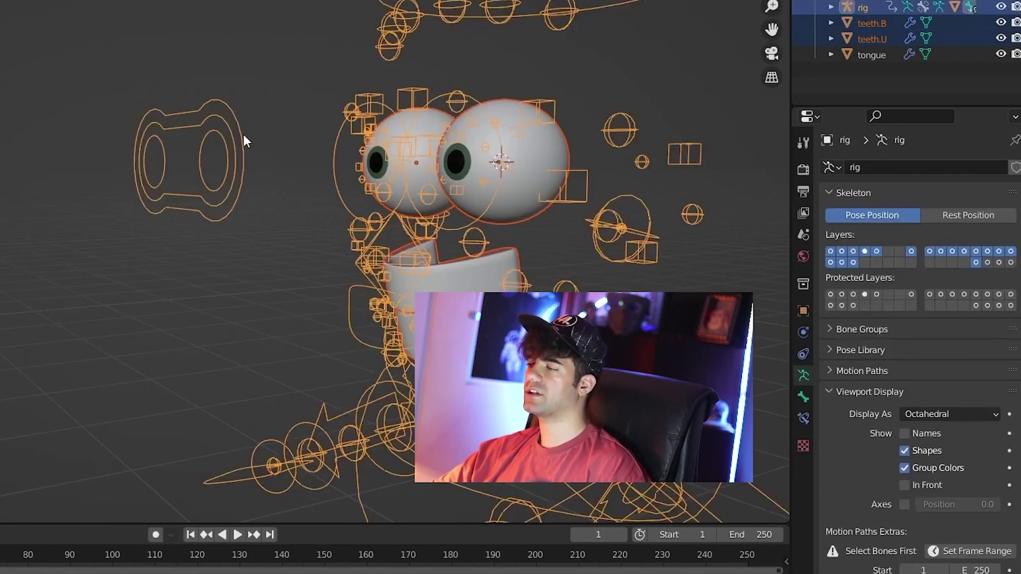
key(ctrl+p)
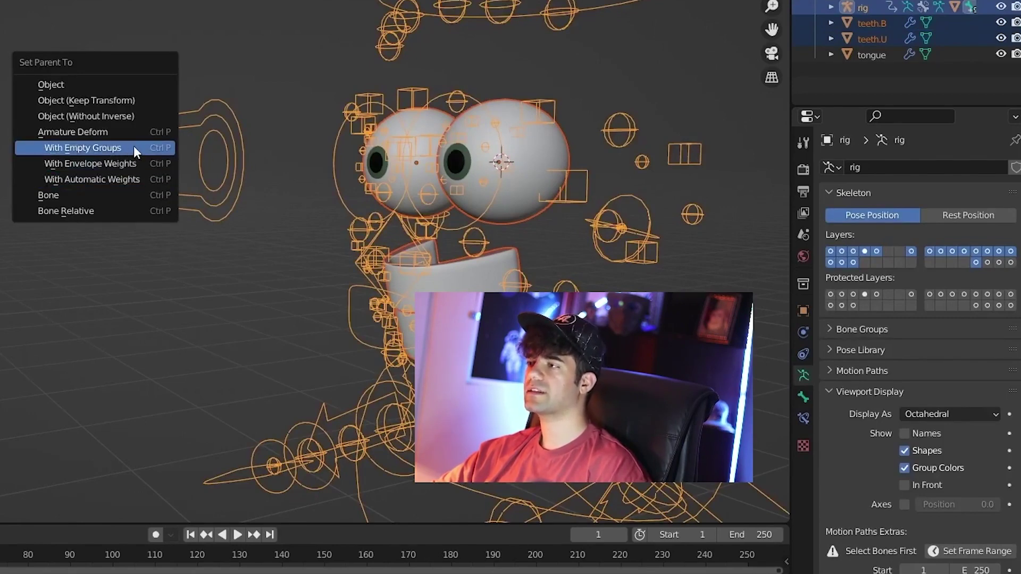
click(133, 146)
Select only the left eyeball
middle_drag(473, 183, 360, 183)
click(524, 155)
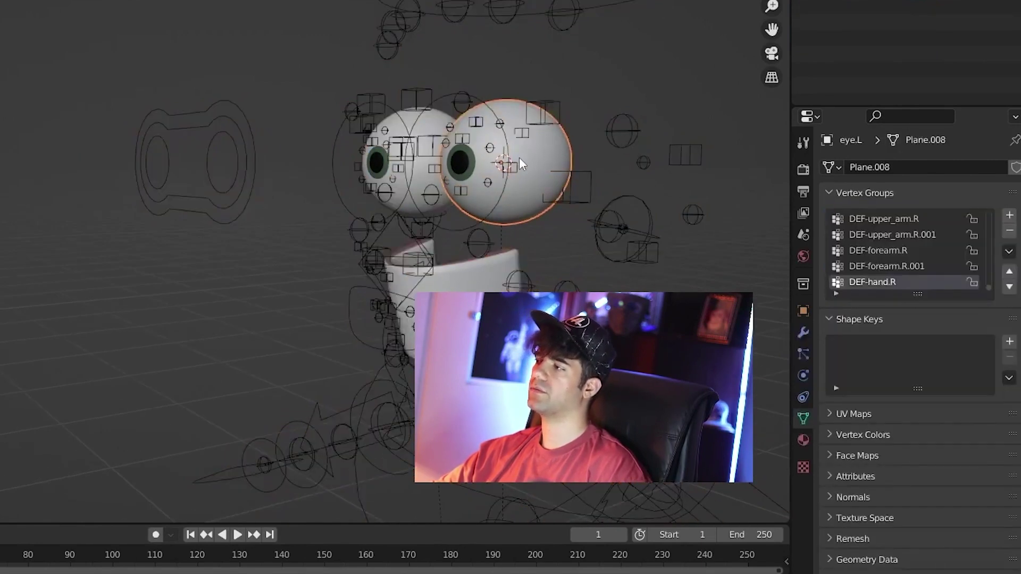
key(ctrl+Tab)
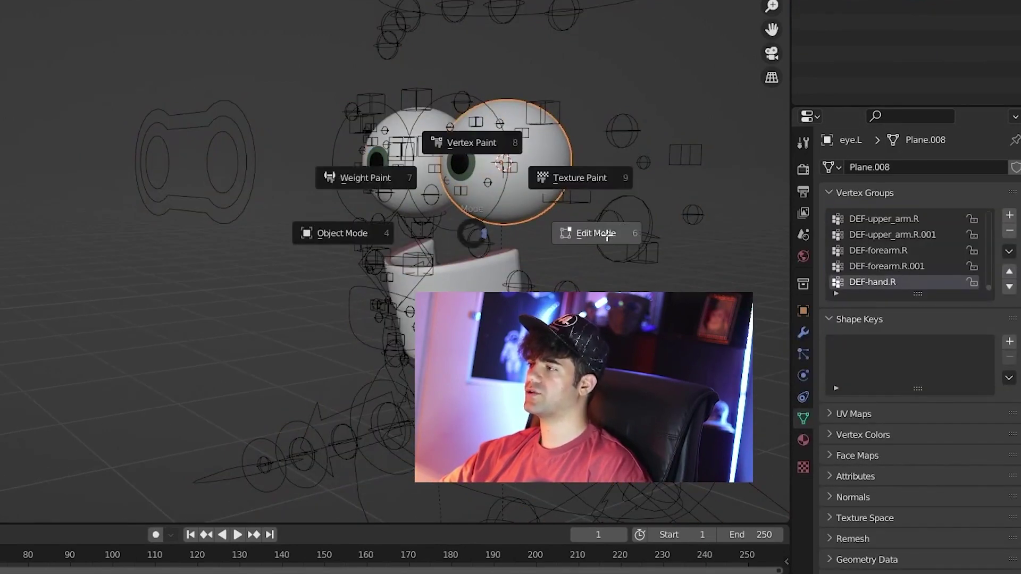
Assign all left eyeball vertices to the DEF-eye.L vertex group
click(607, 234)
click(836, 293)
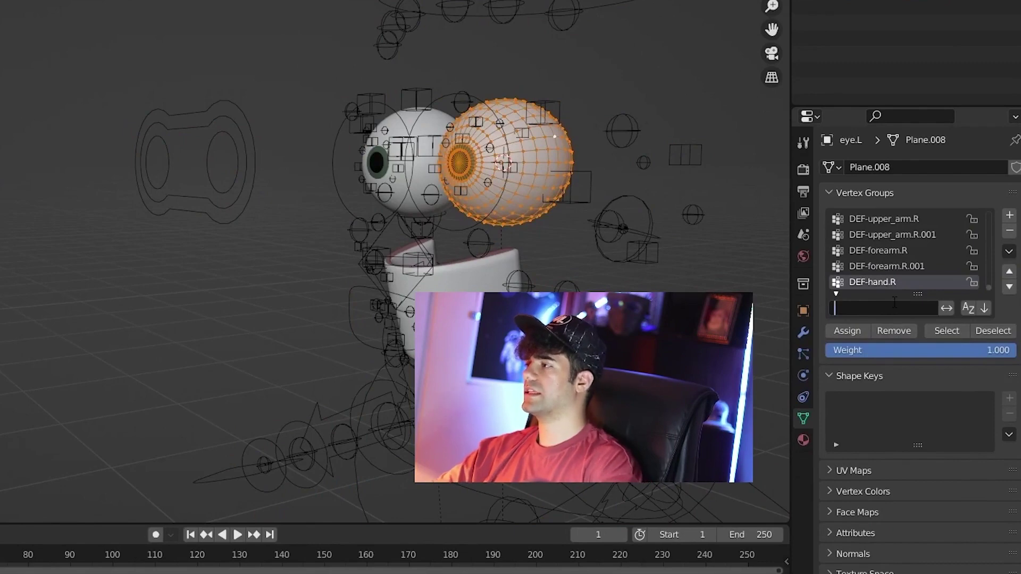
text(eye)
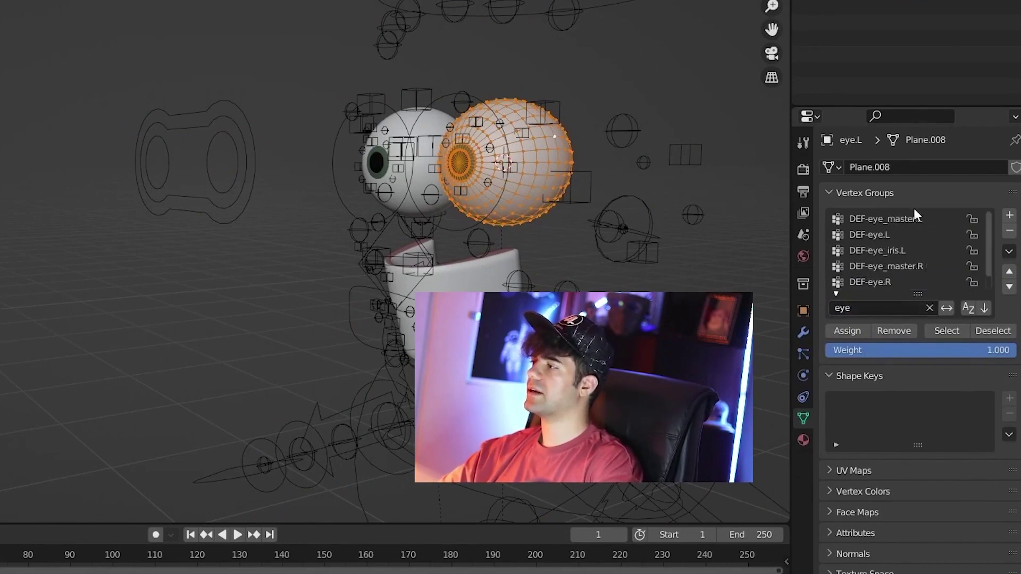
drag(917, 293, 917, 357)
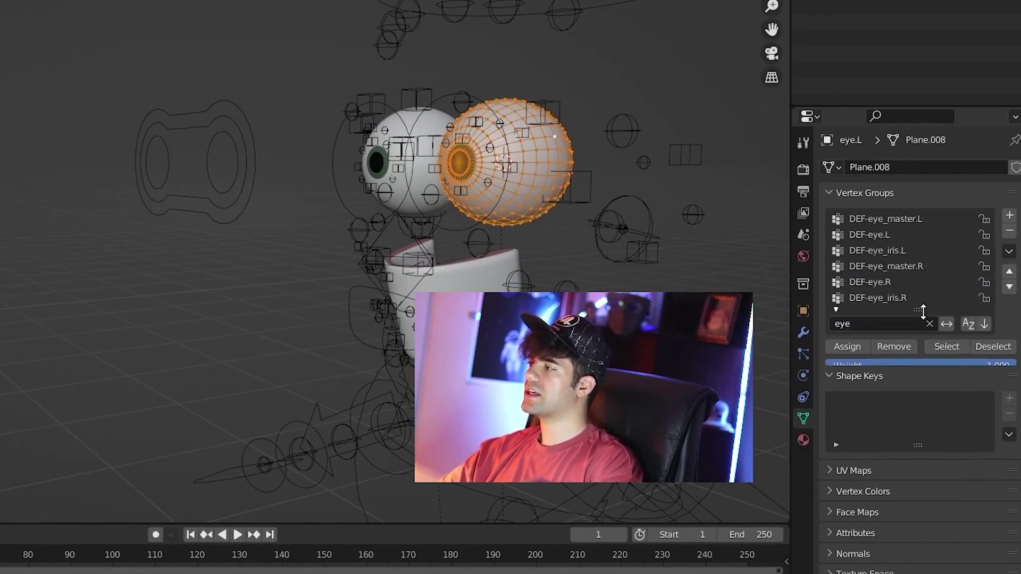
click(882, 238)
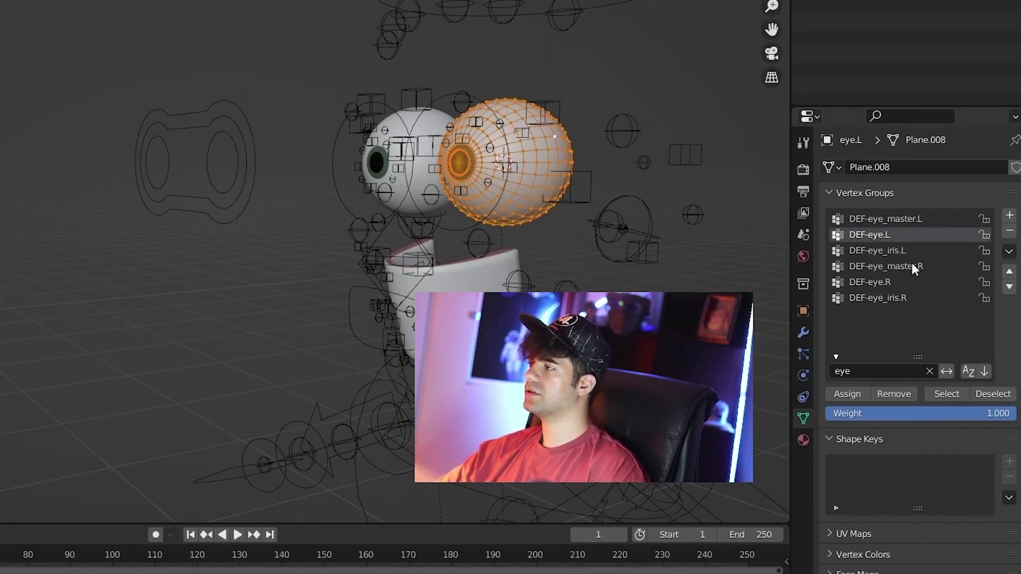
click(859, 397)
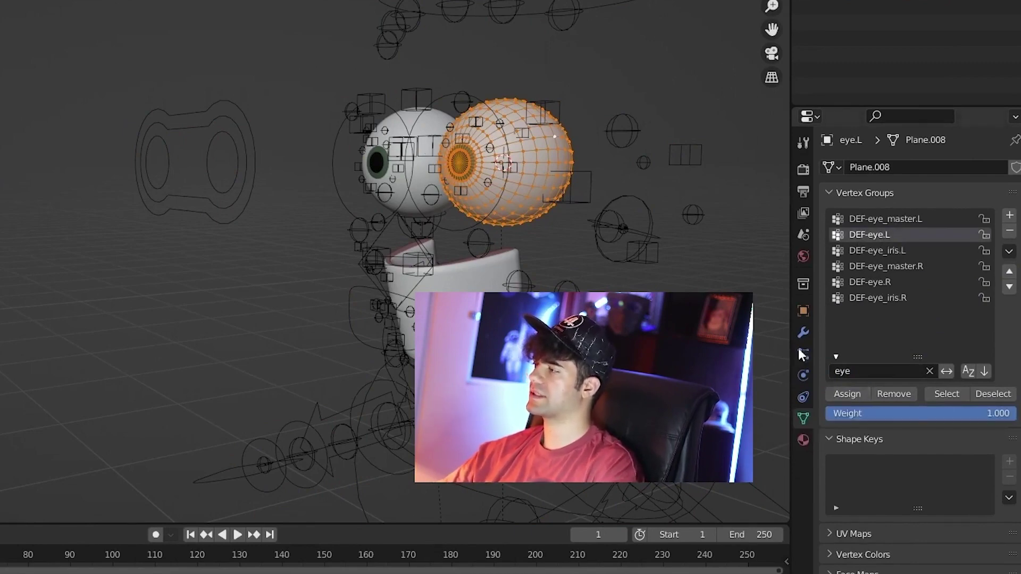
key(Tab)
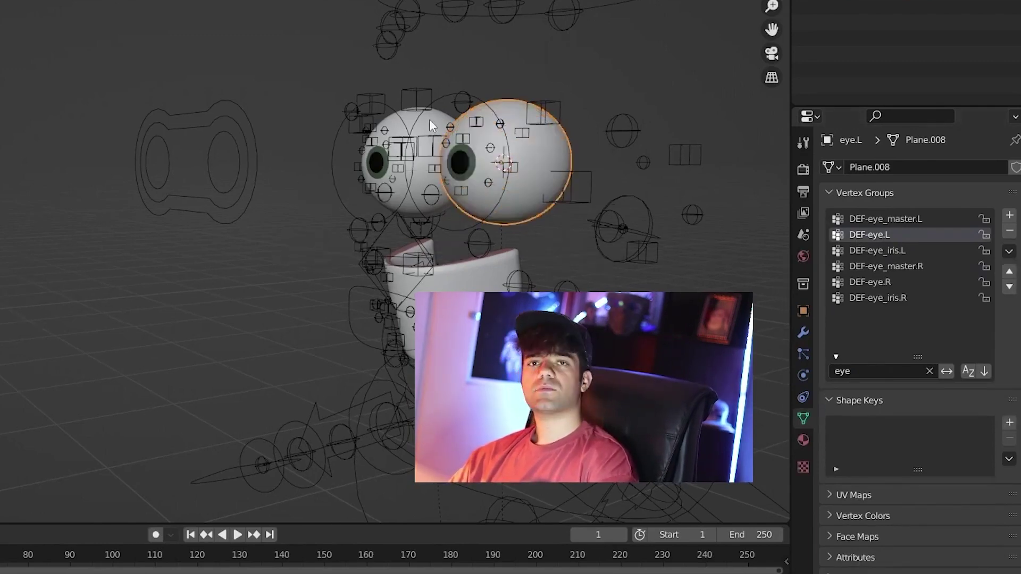
Assign all right eyeball vertices to the DEF-eye.R vertex group
click(424, 123)
key(ctrl+Tab)
click(481, 128)
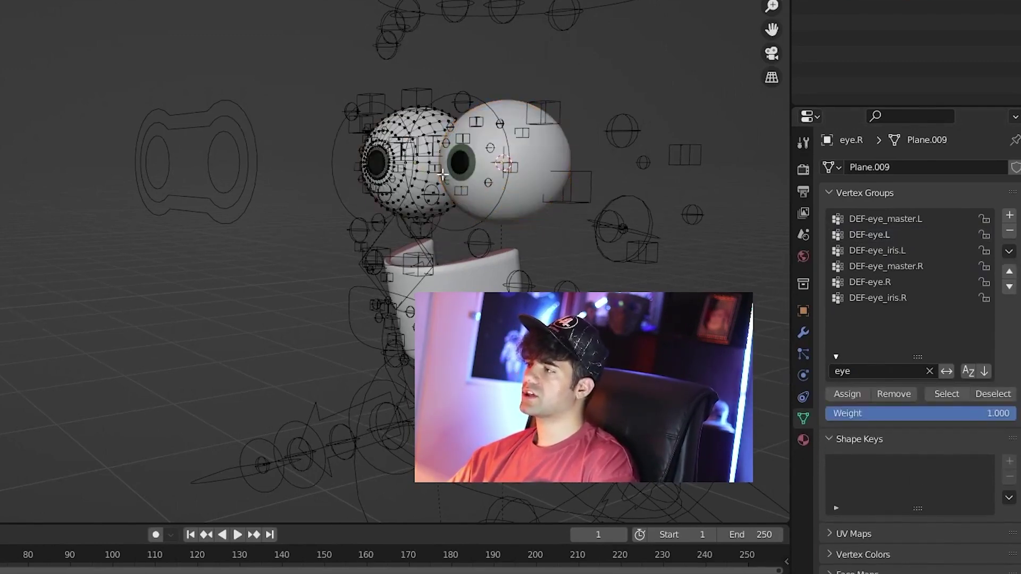
click(883, 282)
click(851, 398)
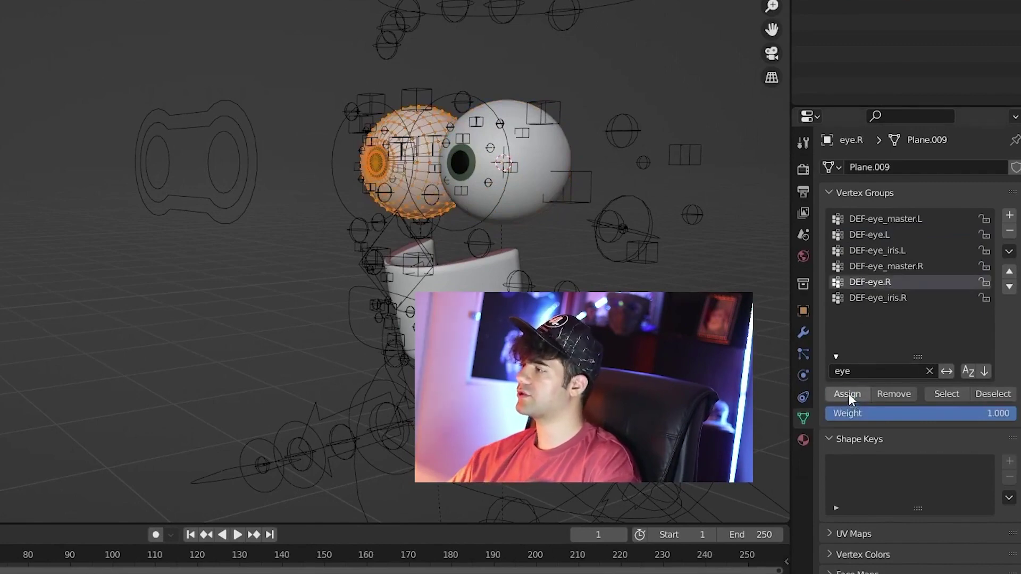
key(Tab)
click(415, 270)
Assign the upper teeth (teeth.U) to DEF-teeth.T, then make DEF-teeth.B active for the lower teeth
click(468, 282)
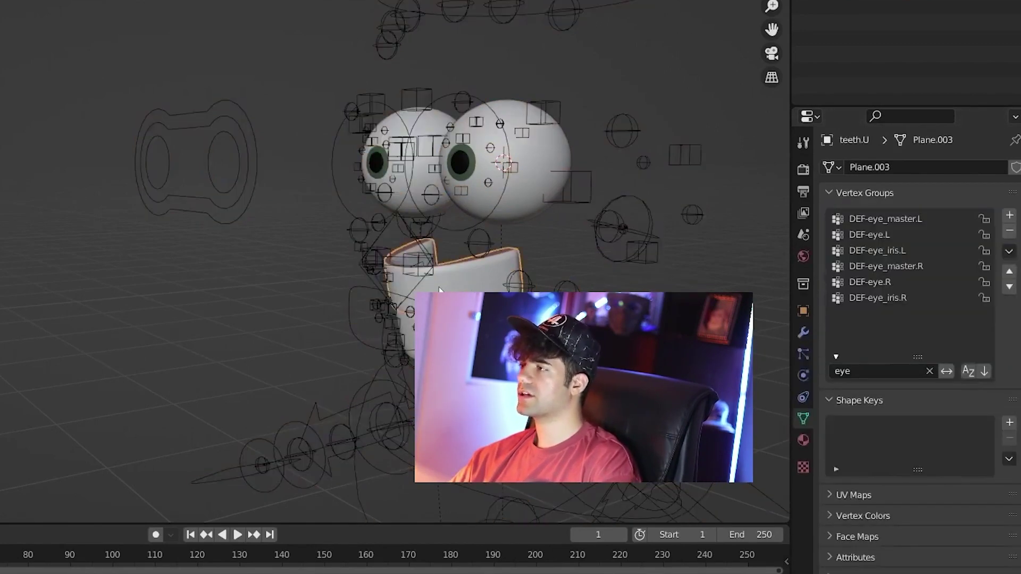
key(Tab)
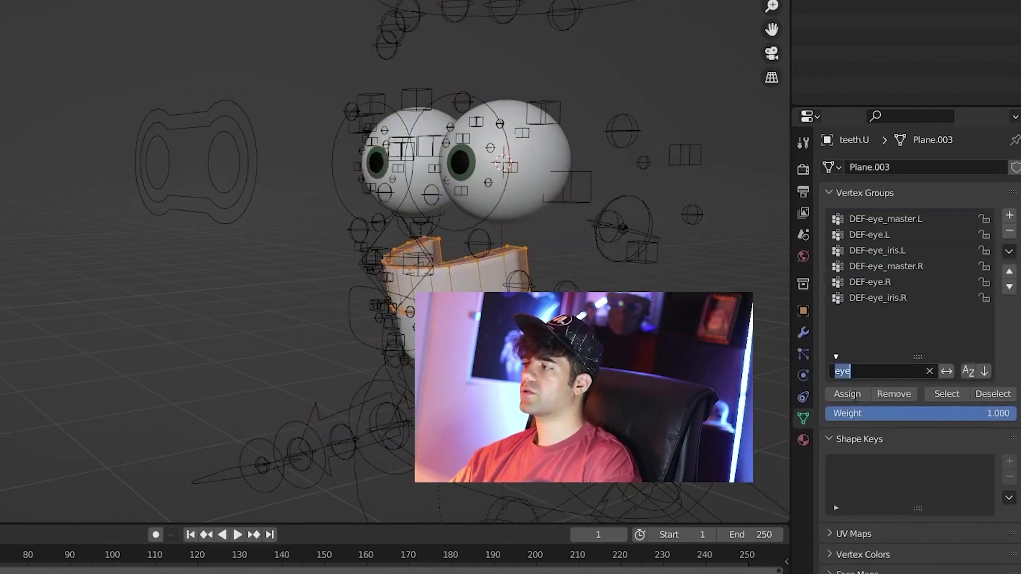
text(teeth)
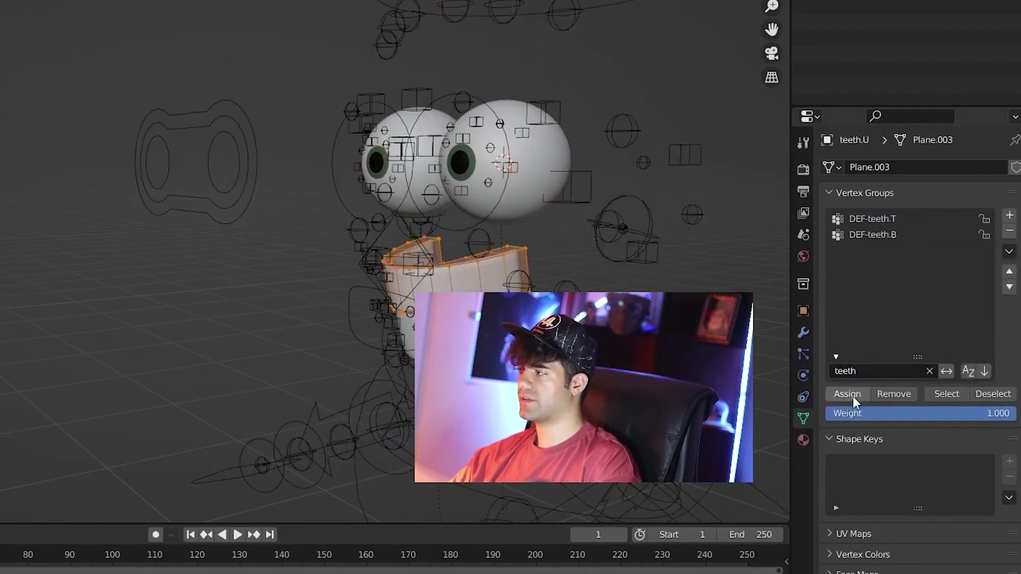
click(882, 221)
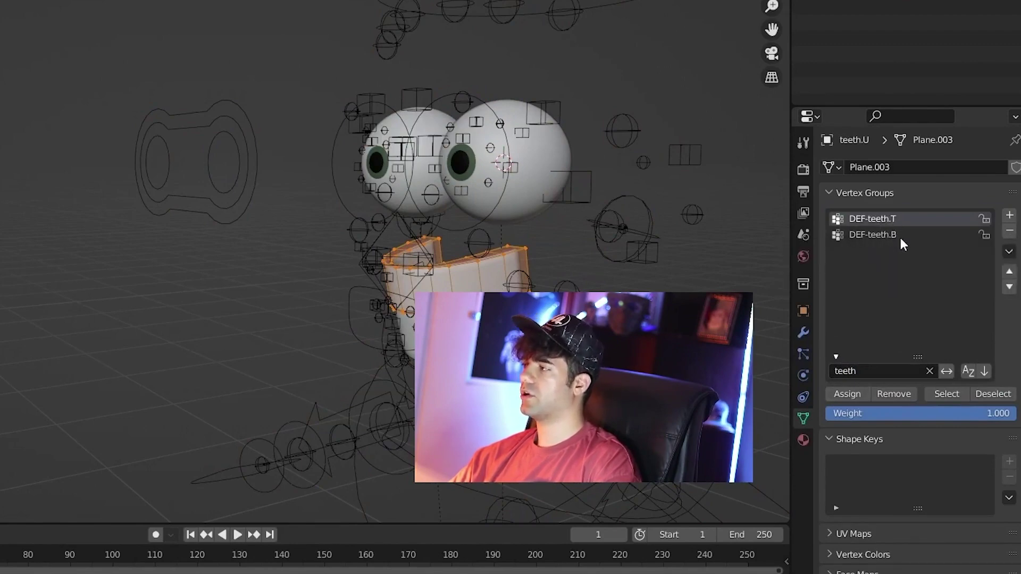
click(847, 394)
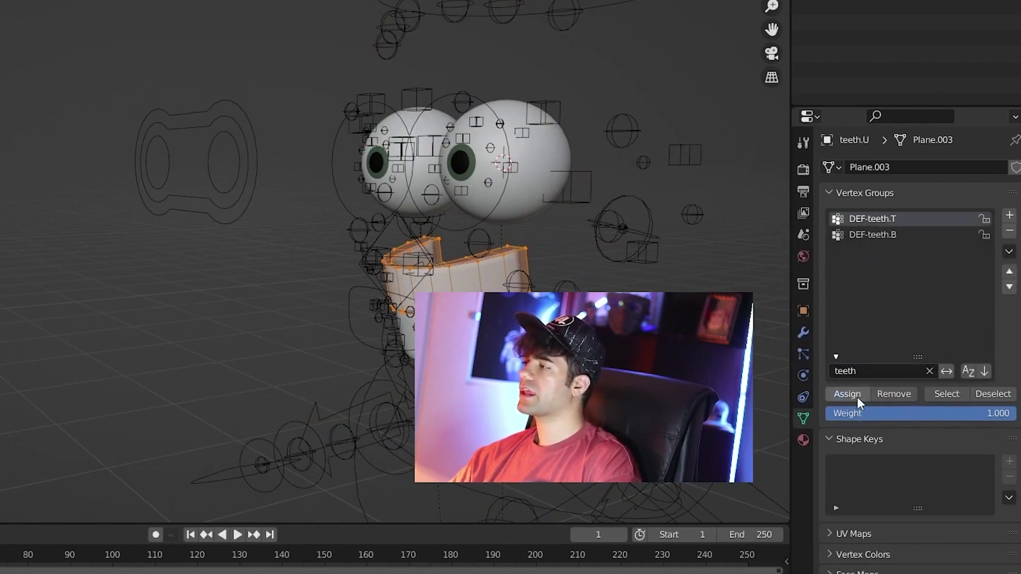
key(Tab)
key(ctrl+Tab)
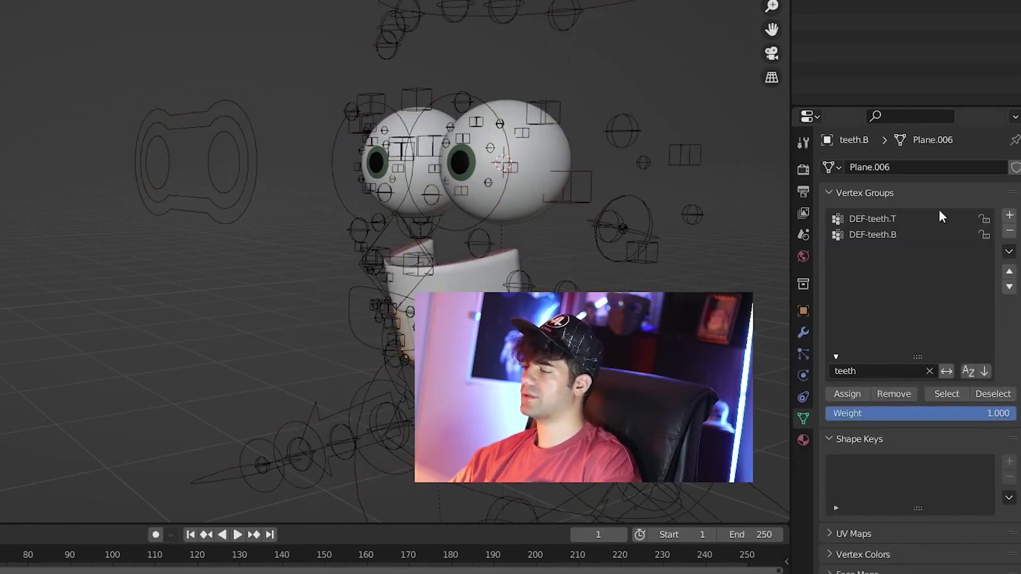
click(898, 234)
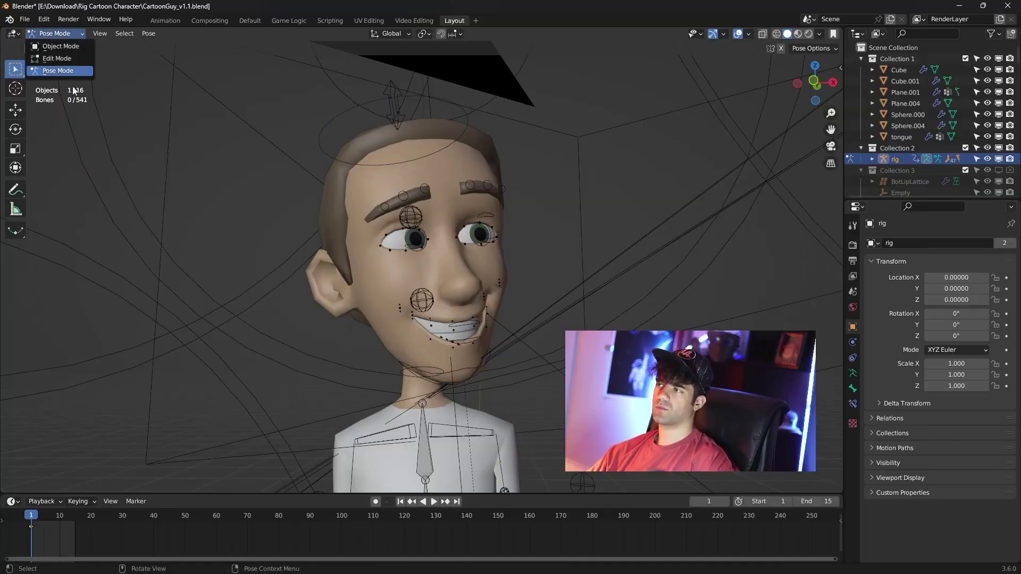
In Pose Mode, drag the Jaw bone down to open the mouth
click(67, 73)
scroll(488, 319, up, 3)
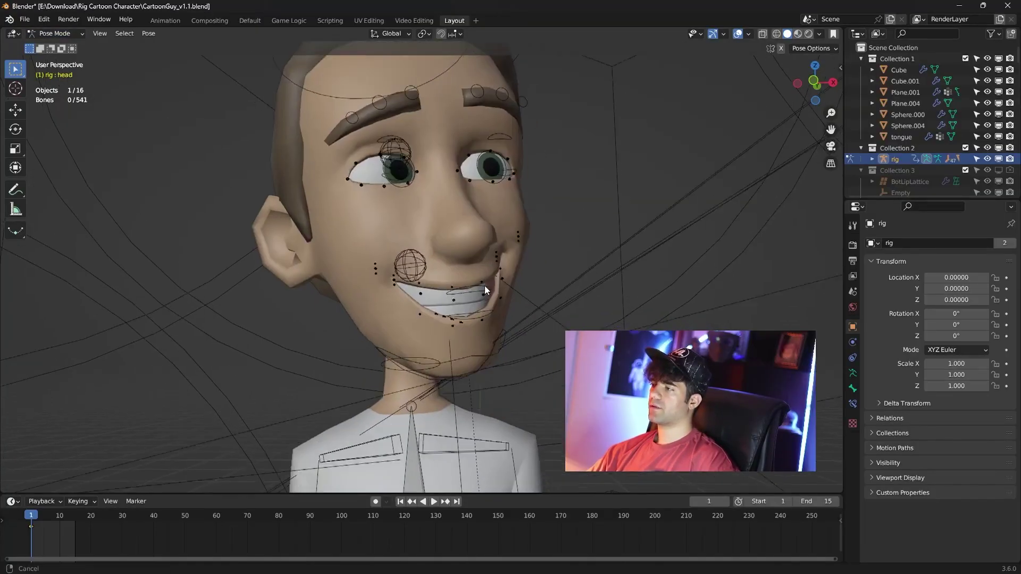
key(ctrl+Tab)
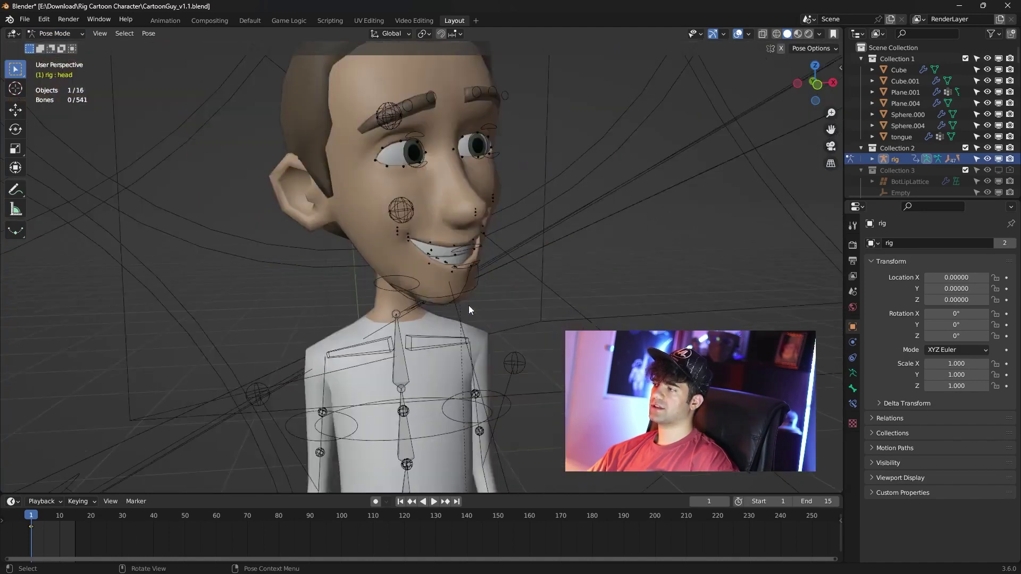
click(468, 305)
scroll(453, 314, up, 2)
click(436, 315)
key(ctrl+Tab)
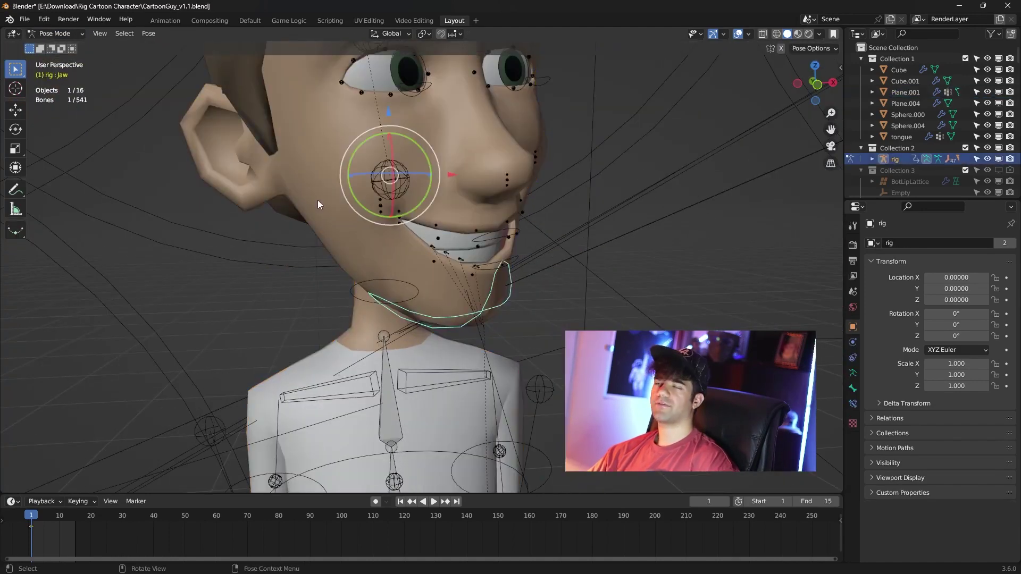
drag(392, 114, 401, 174)
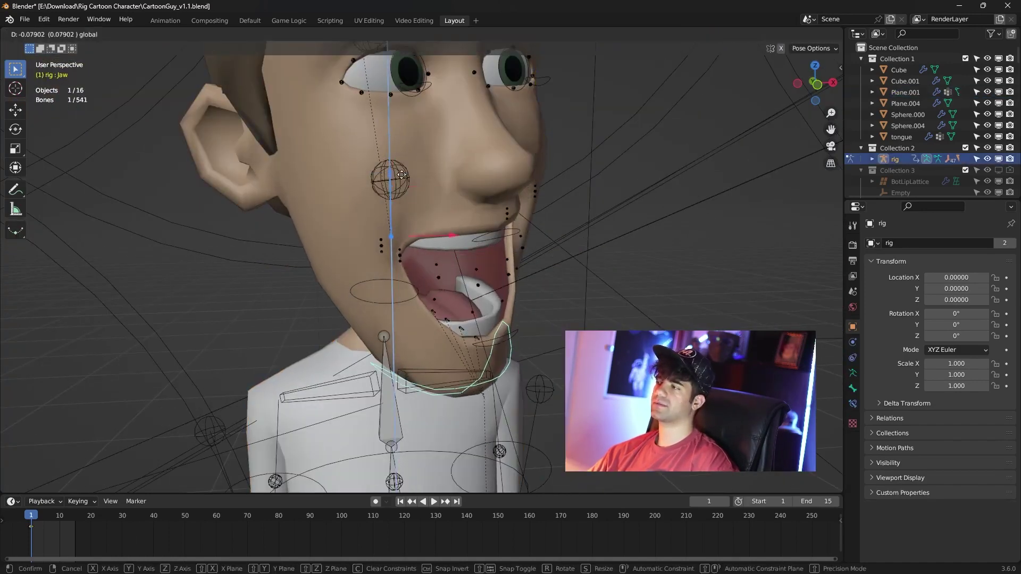
Move the TopMouth bone down along Z to lower the upper lip
mouse_move(527, 225)
middle_down()
mouse_move(502, 230)
mouse_move(496, 212)
middle_up()
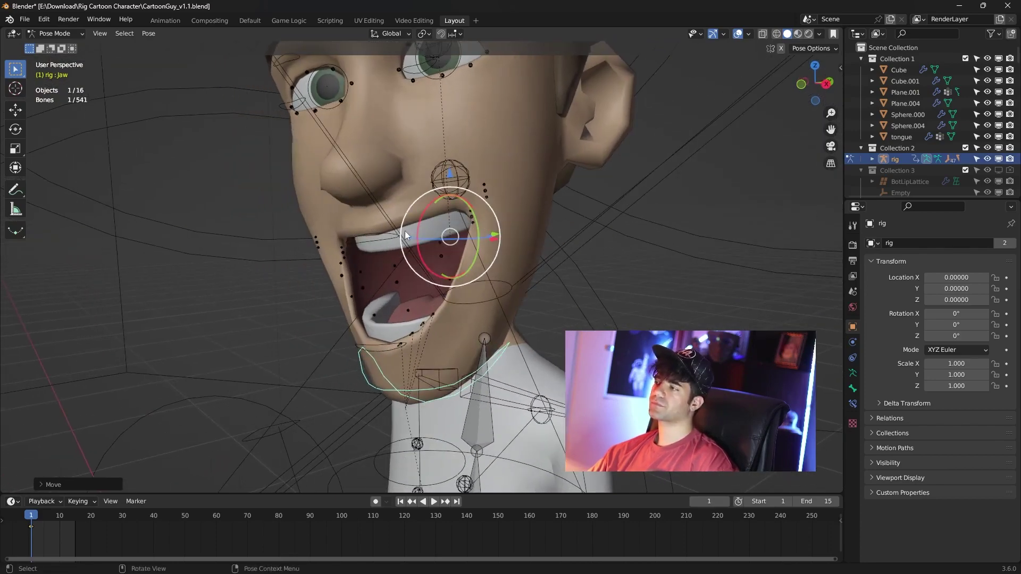
click(403, 249)
key(g)
key(z)
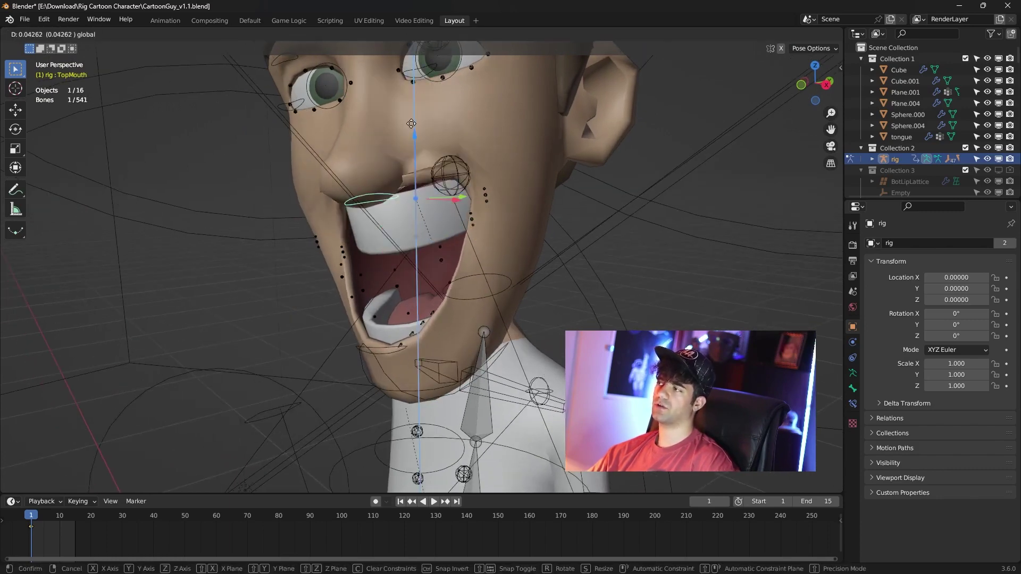
click(456, 272)
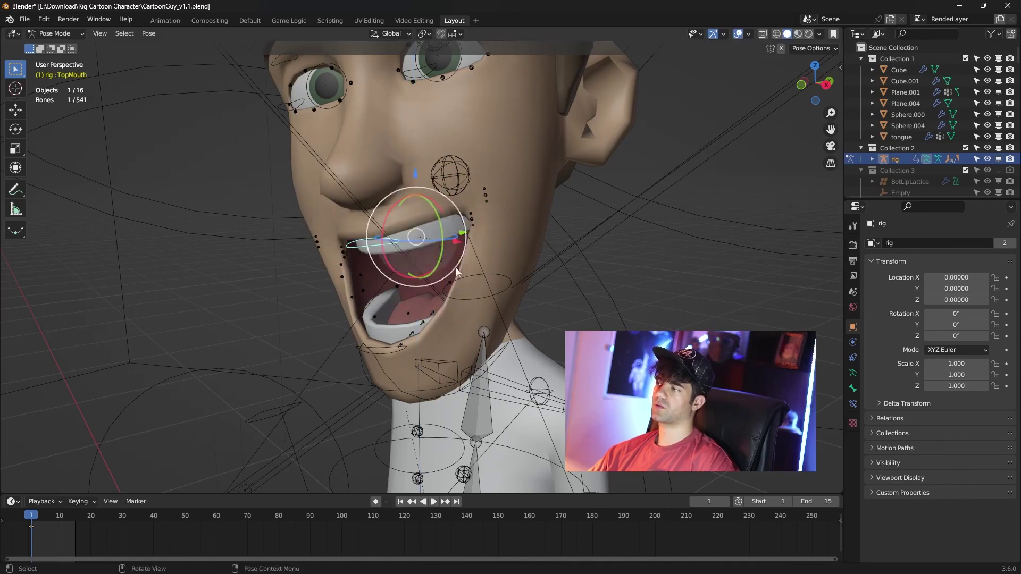
click(485, 294)
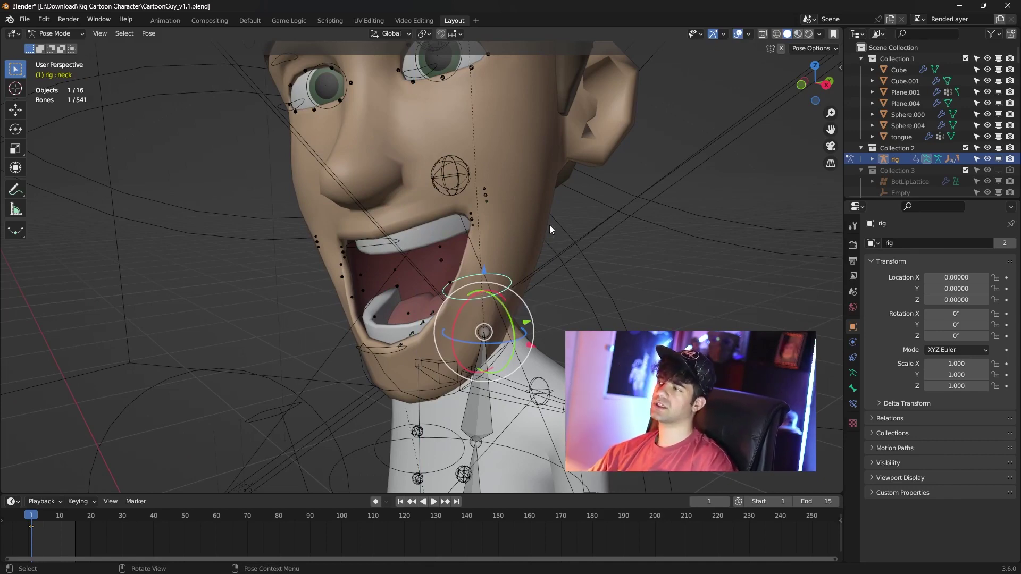
Lower the TopLid.L and TopLid.R eyelid bones vertically over the eyes
mouse_move(471, 125)
shift+middle_down()
mouse_move(494, 206)
mouse_move(496, 197)
shift+middle_up()
scroll(496, 174, up, 3)
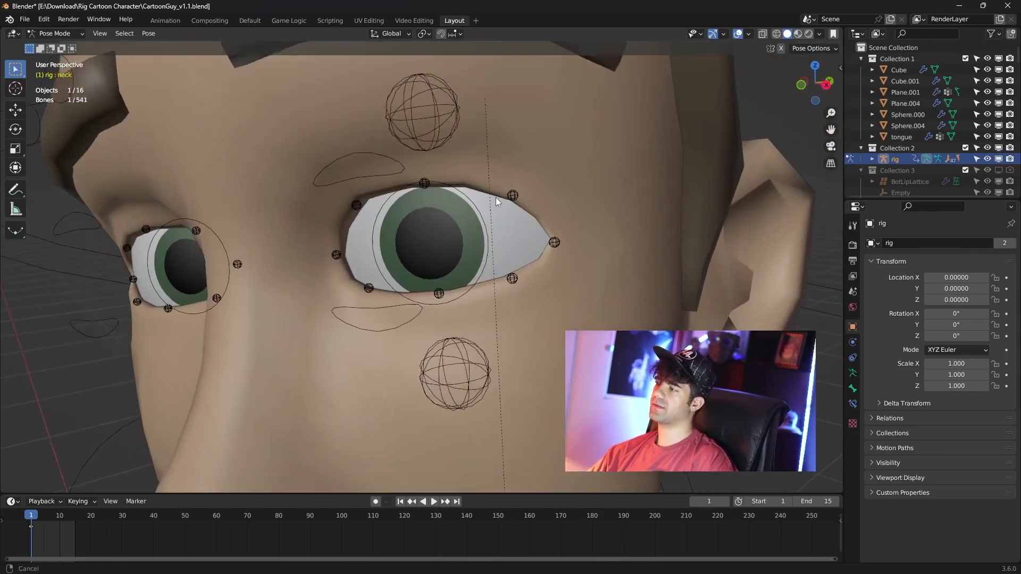
scroll(400, 291, down, 3)
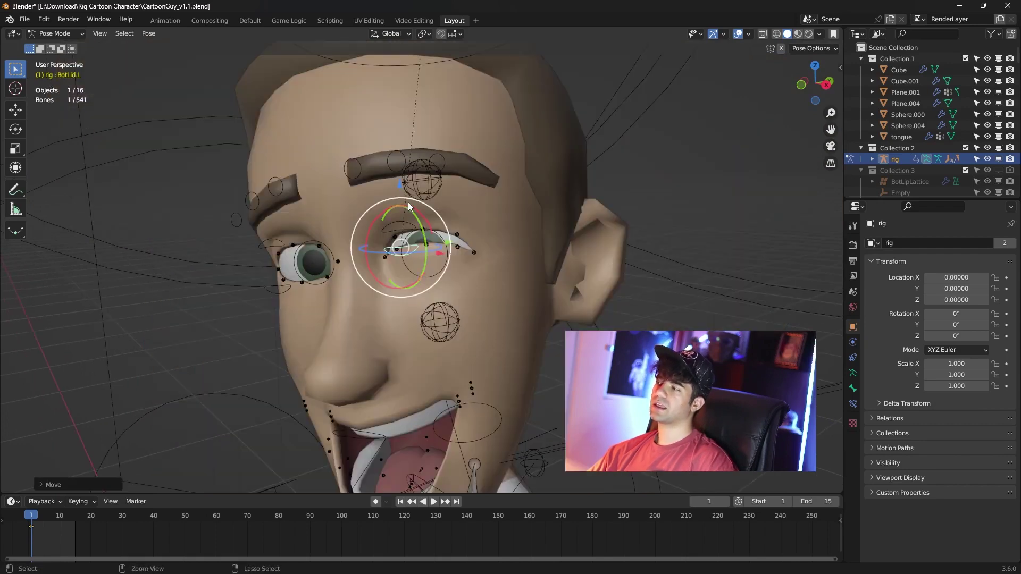
click(405, 204)
key(g)
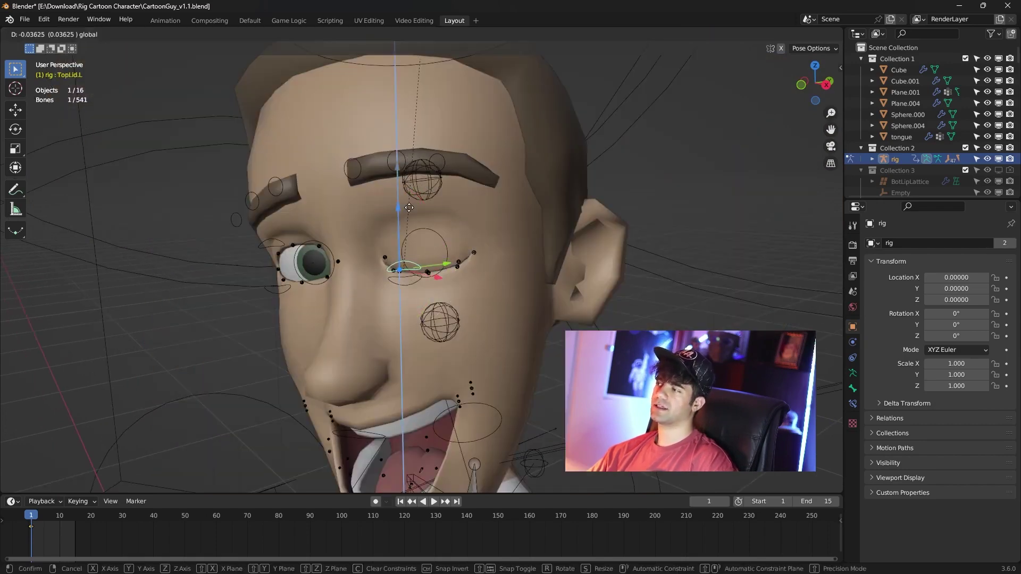
click(410, 234)
mouse_move(410, 234)
middle_down()
mouse_move(418, 252)
mouse_move(514, 216)
middle_up()
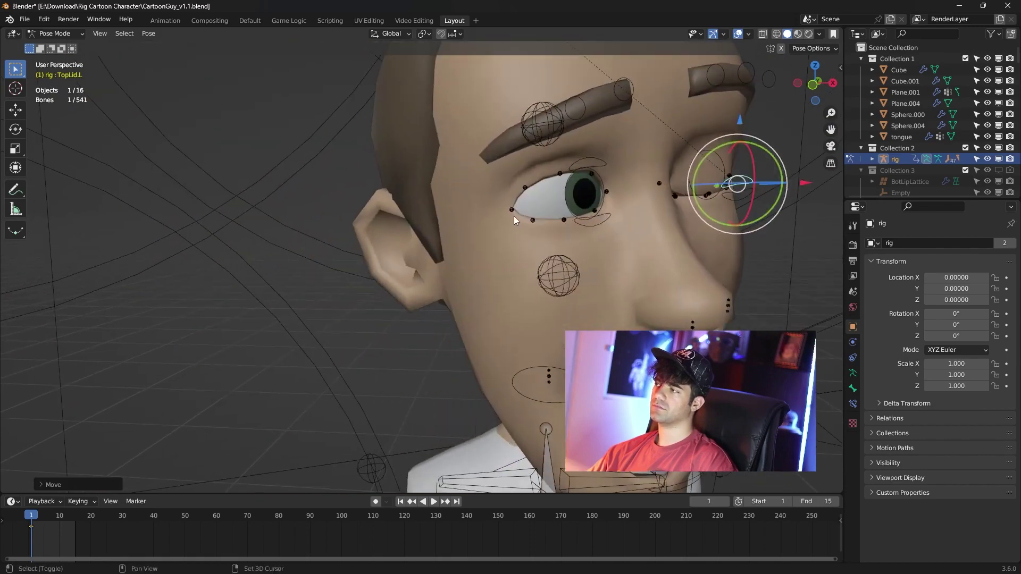
click(599, 169)
key(g)
key(z)
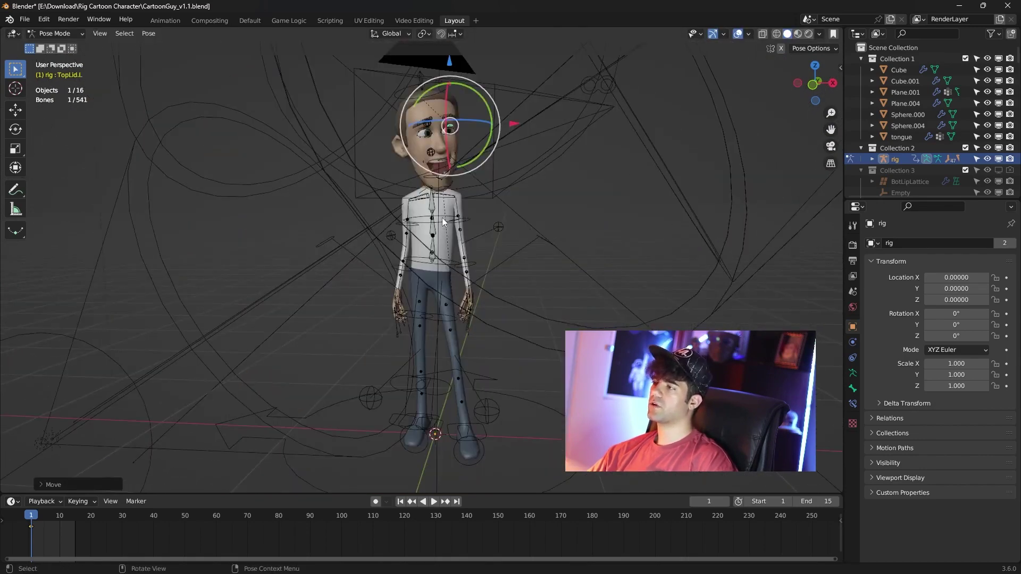
Test-bend the torso sideways with the ribs bone, then undo it
click(444, 221)
key(g)
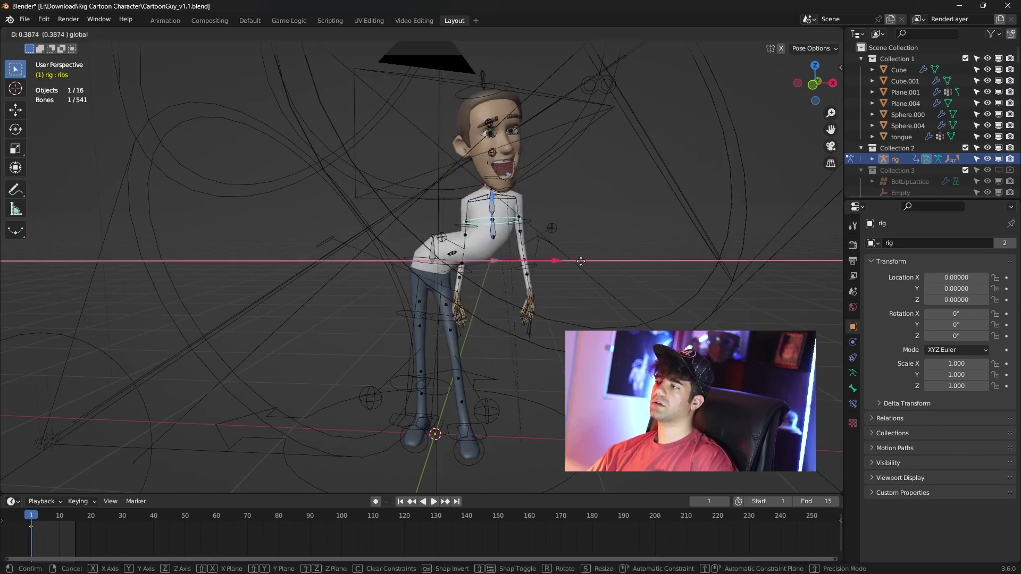
click(360, 266)
key(ctrl+z)
Move the hips bone sideways along X, then down along Z
click(454, 260)
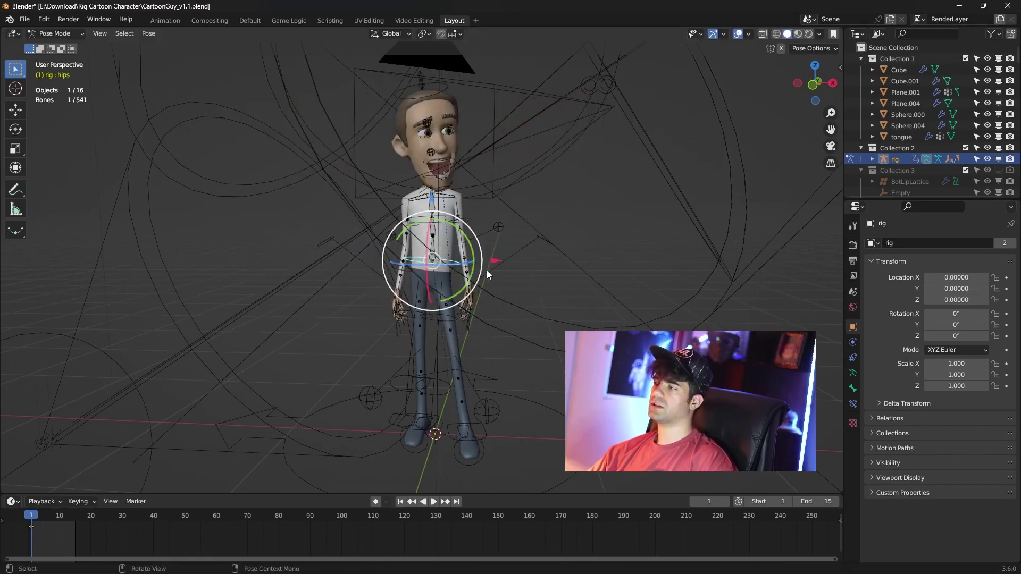
key(g)
key(x)
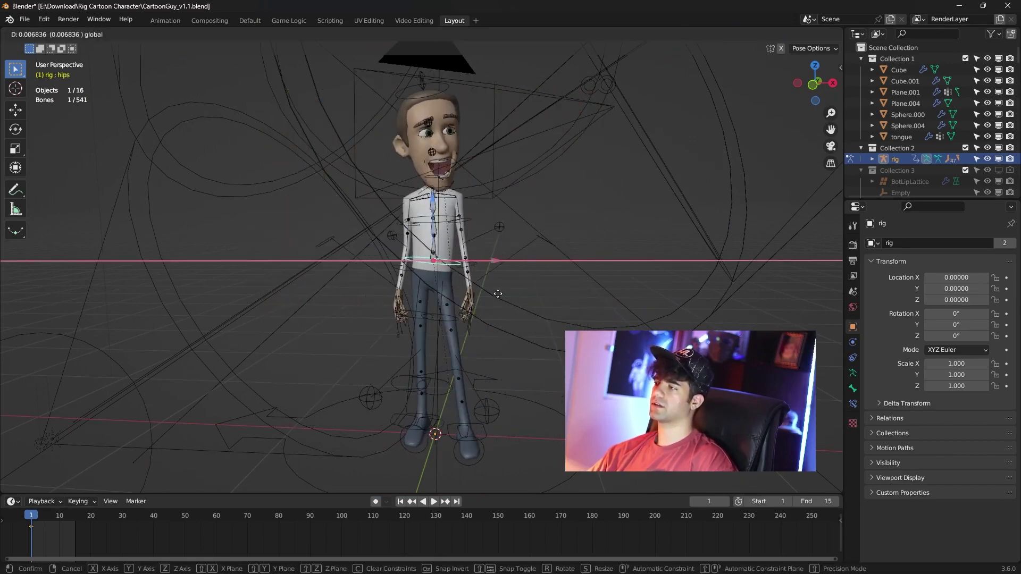
click(435, 223)
key(g)
key(z)
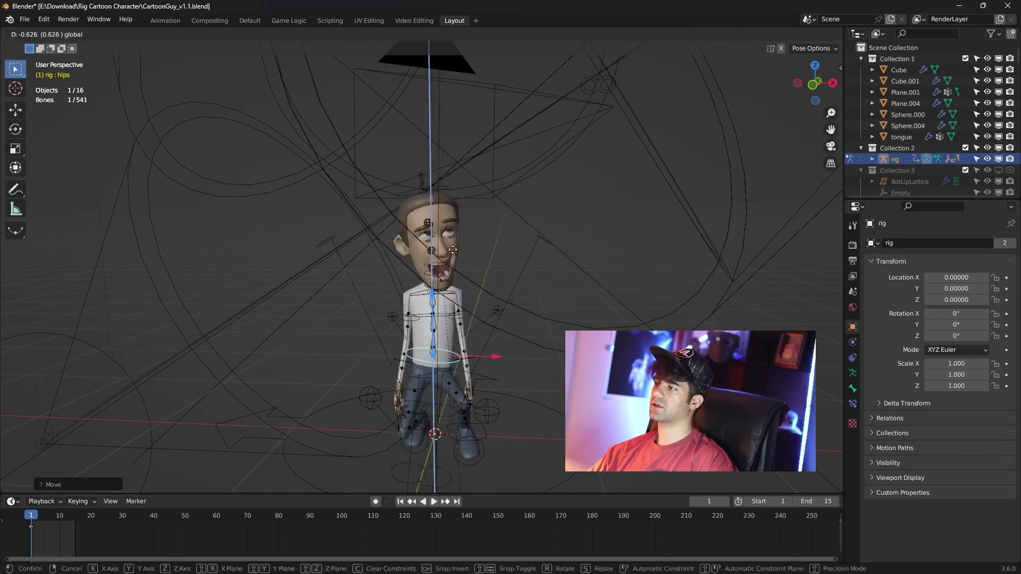